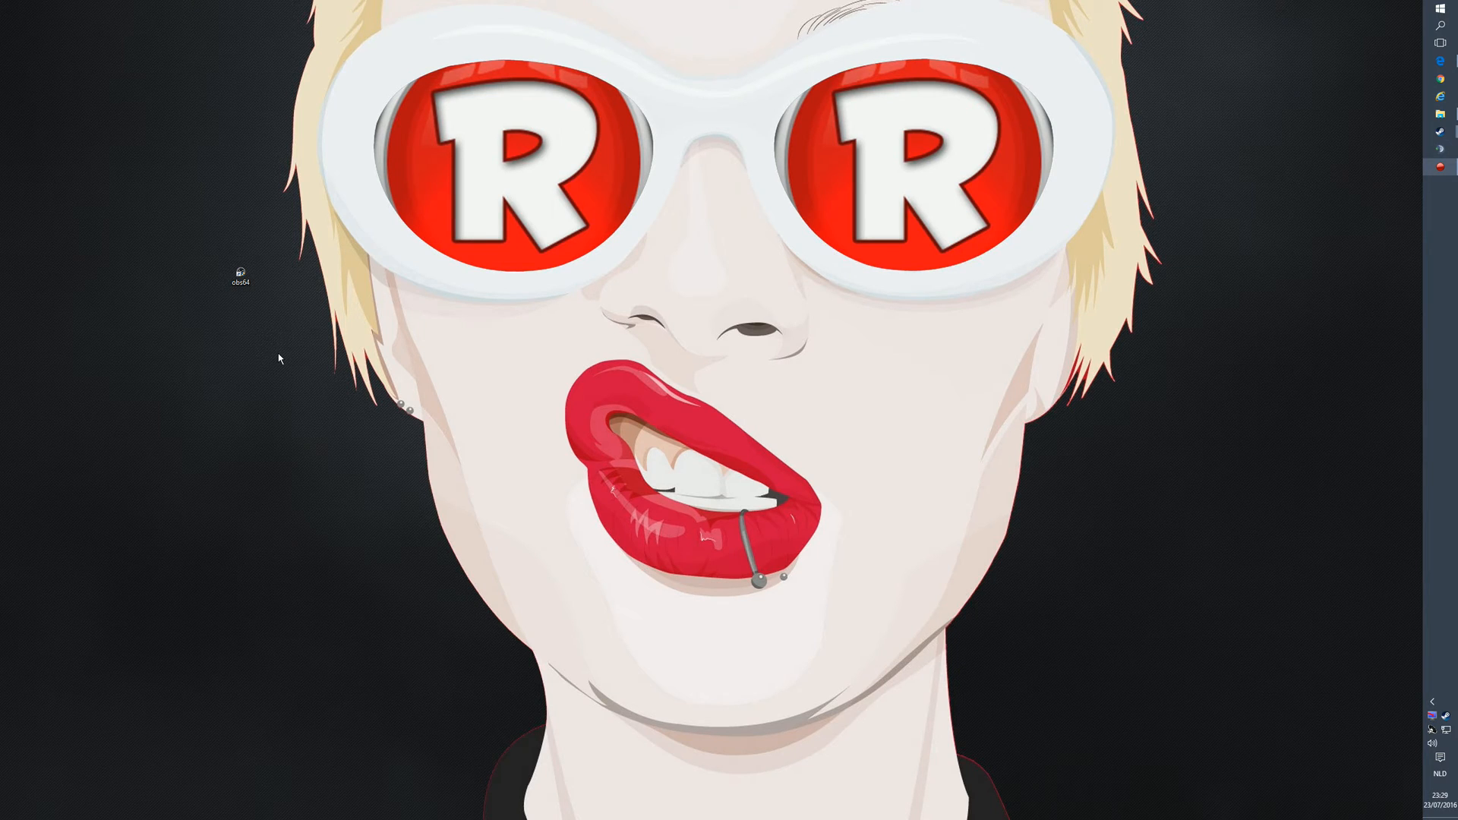
# Launch OBS and add a new scene named TEST.
pyautogui.doubleClick(246, 271)
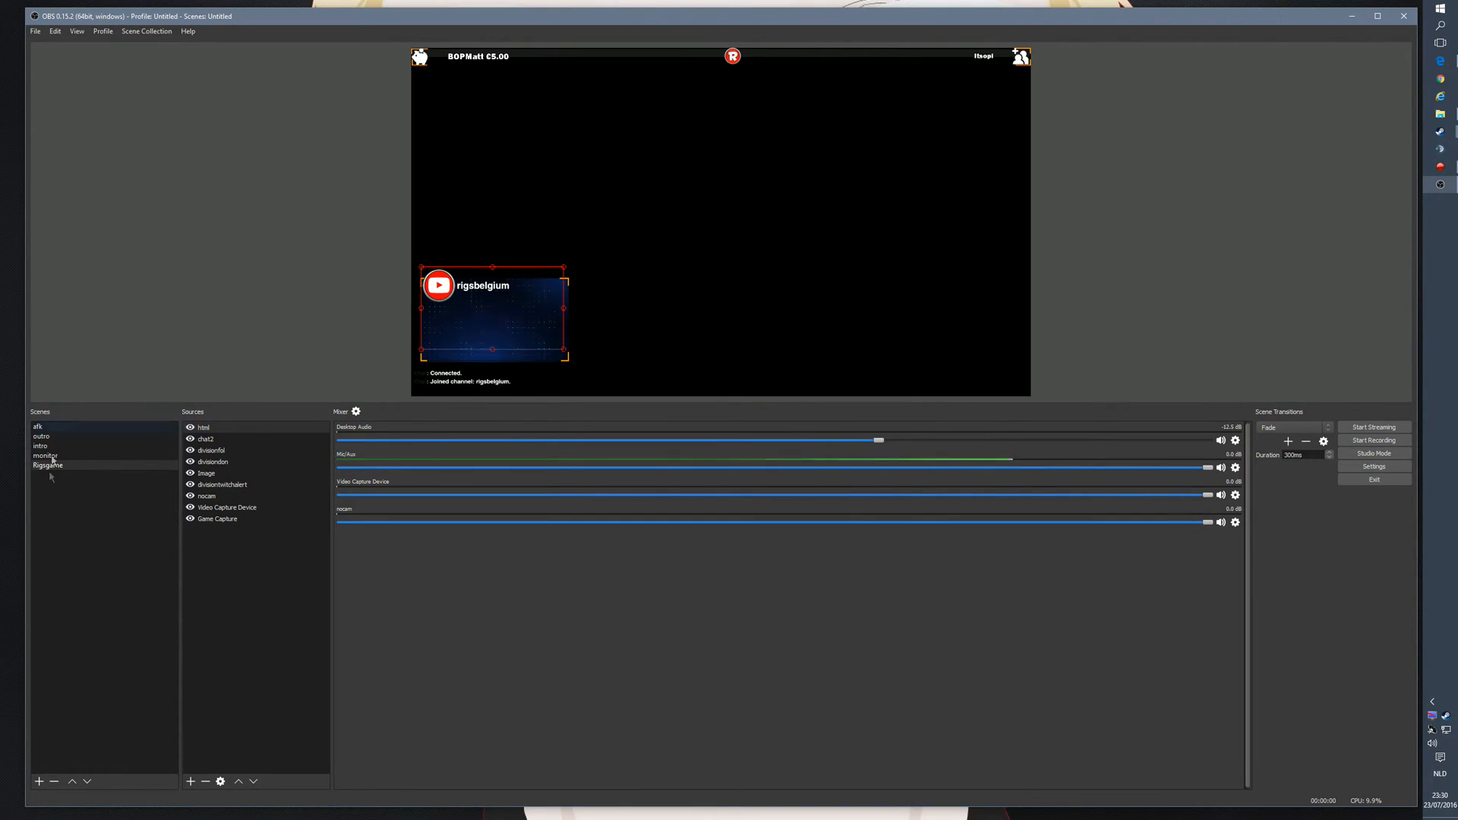
pyautogui.click(38, 782)
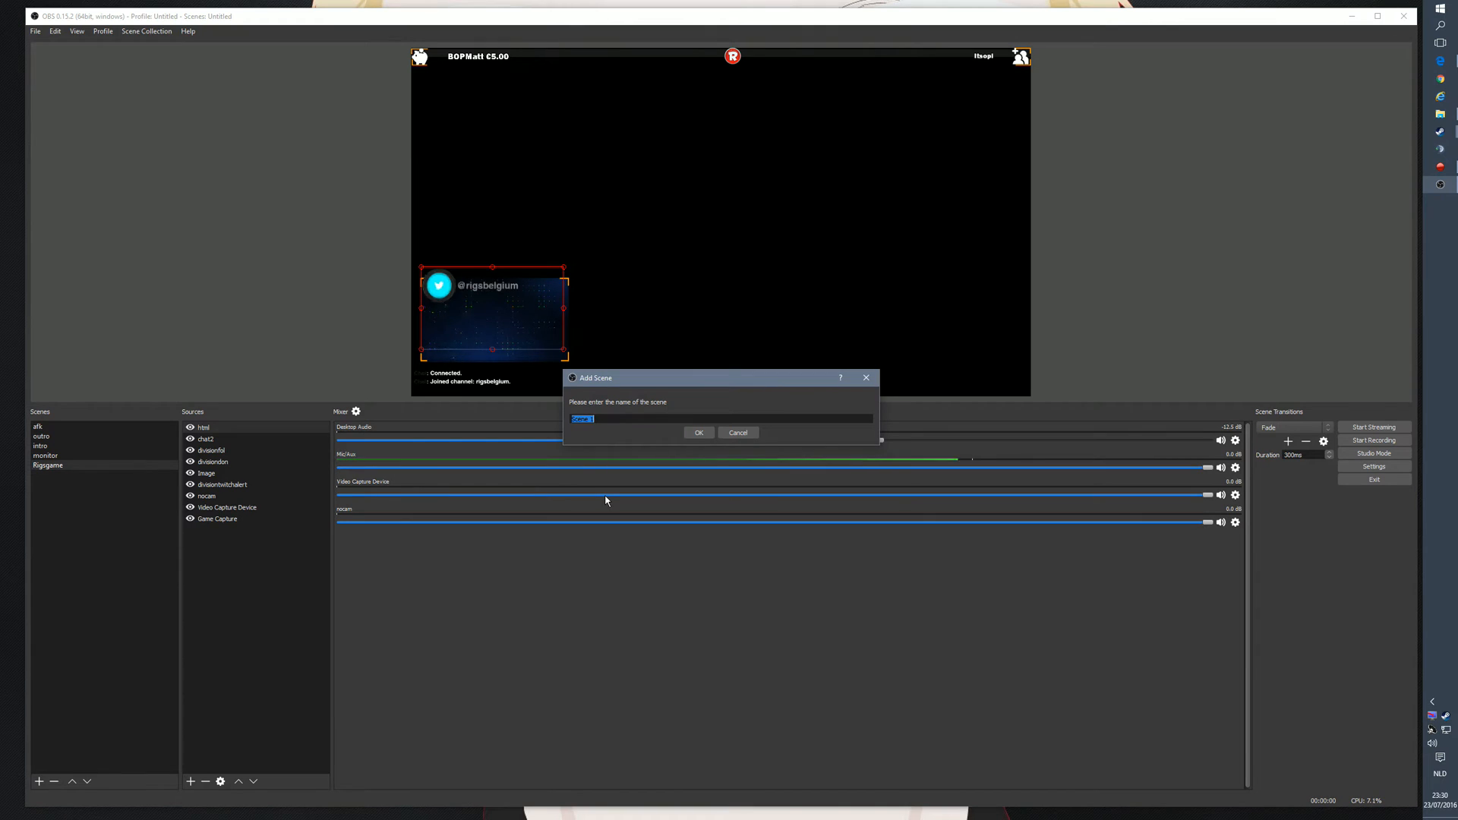
pyautogui.write('TEST')
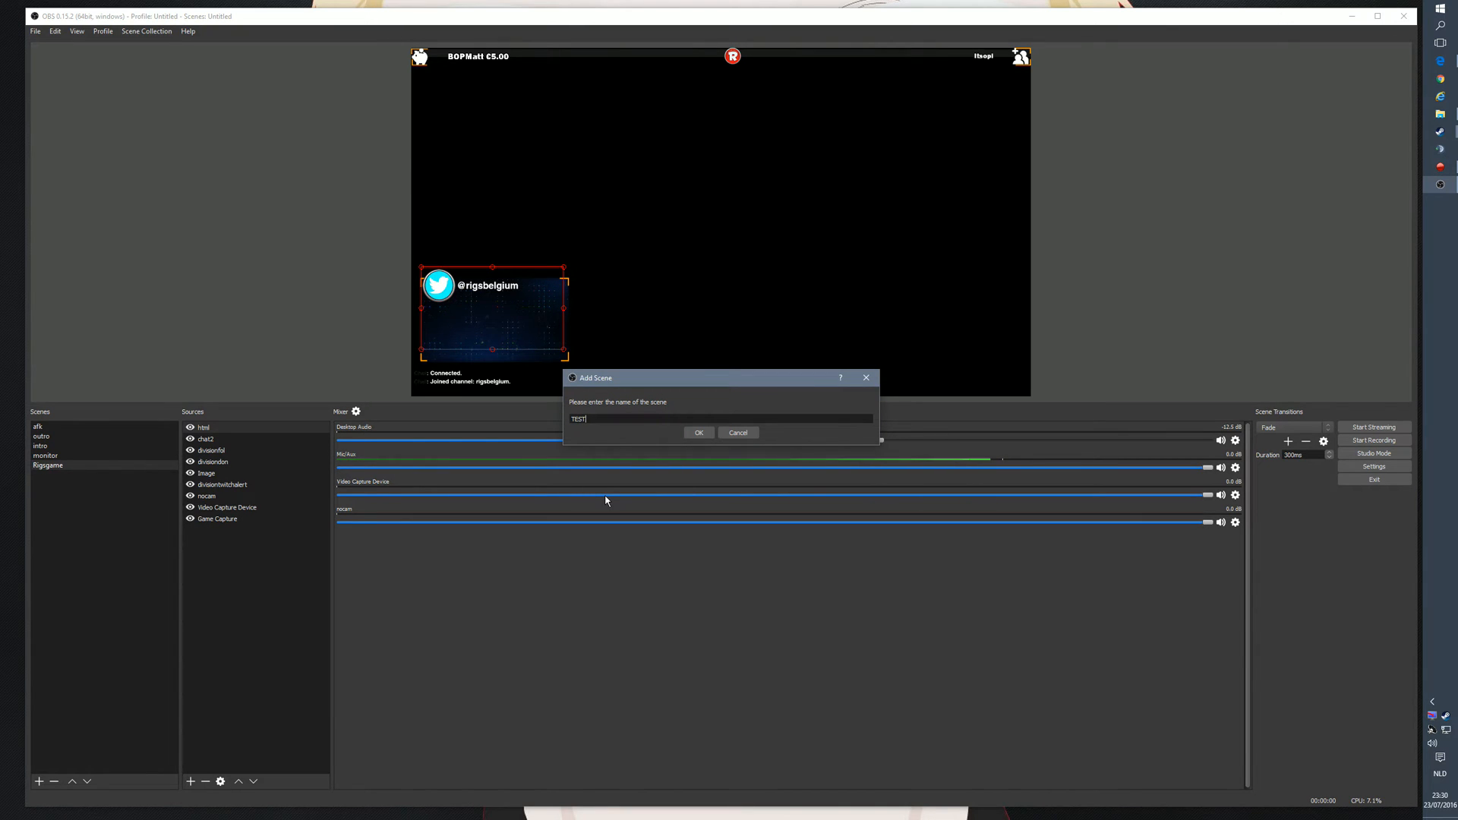
pyautogui.press('Return')
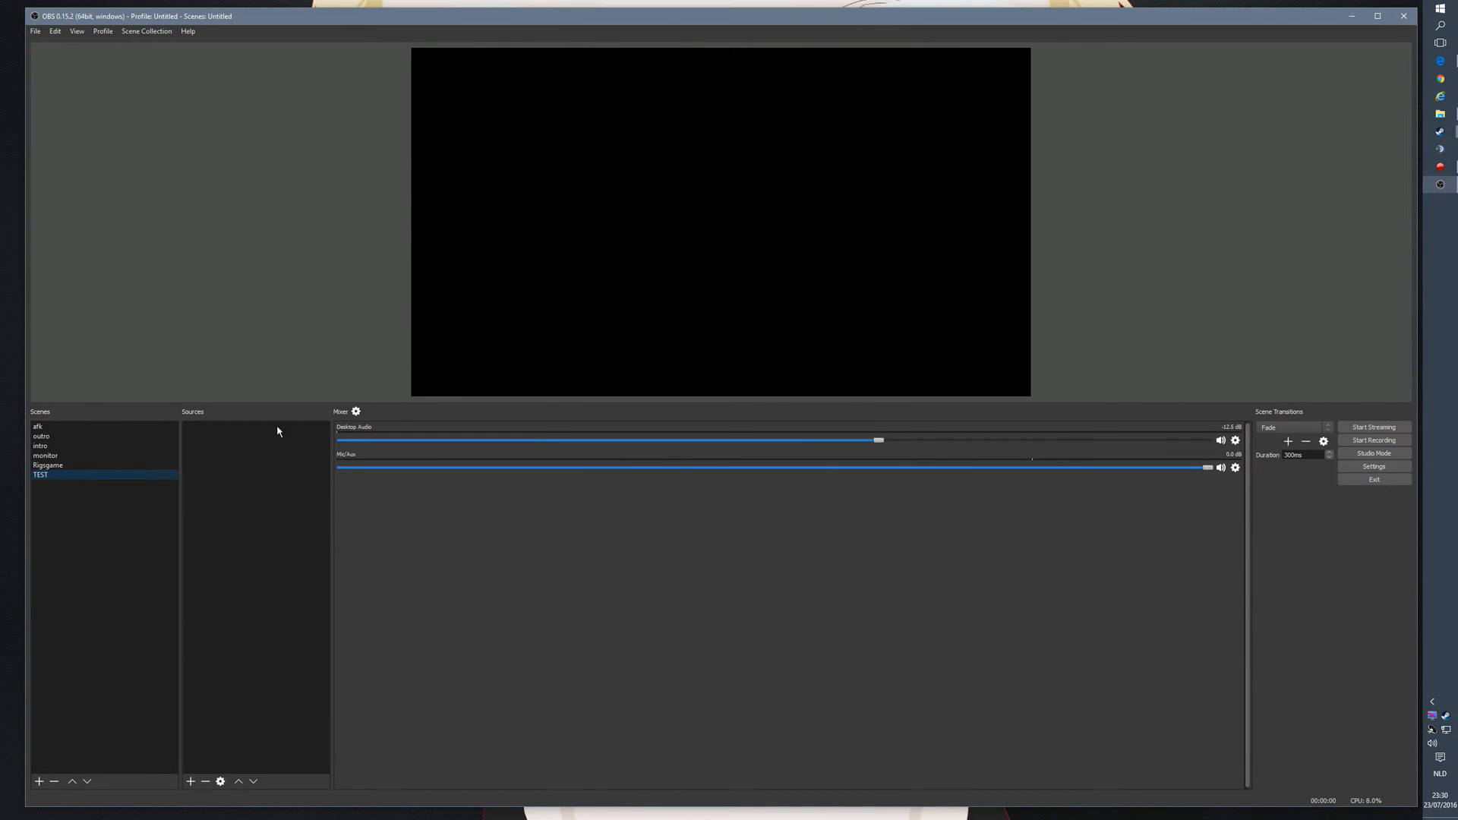
# Add an image source named cat to the TEST scene, using the cat face picture from the Pictures folder.
pyautogui.moveTo(275, 455)
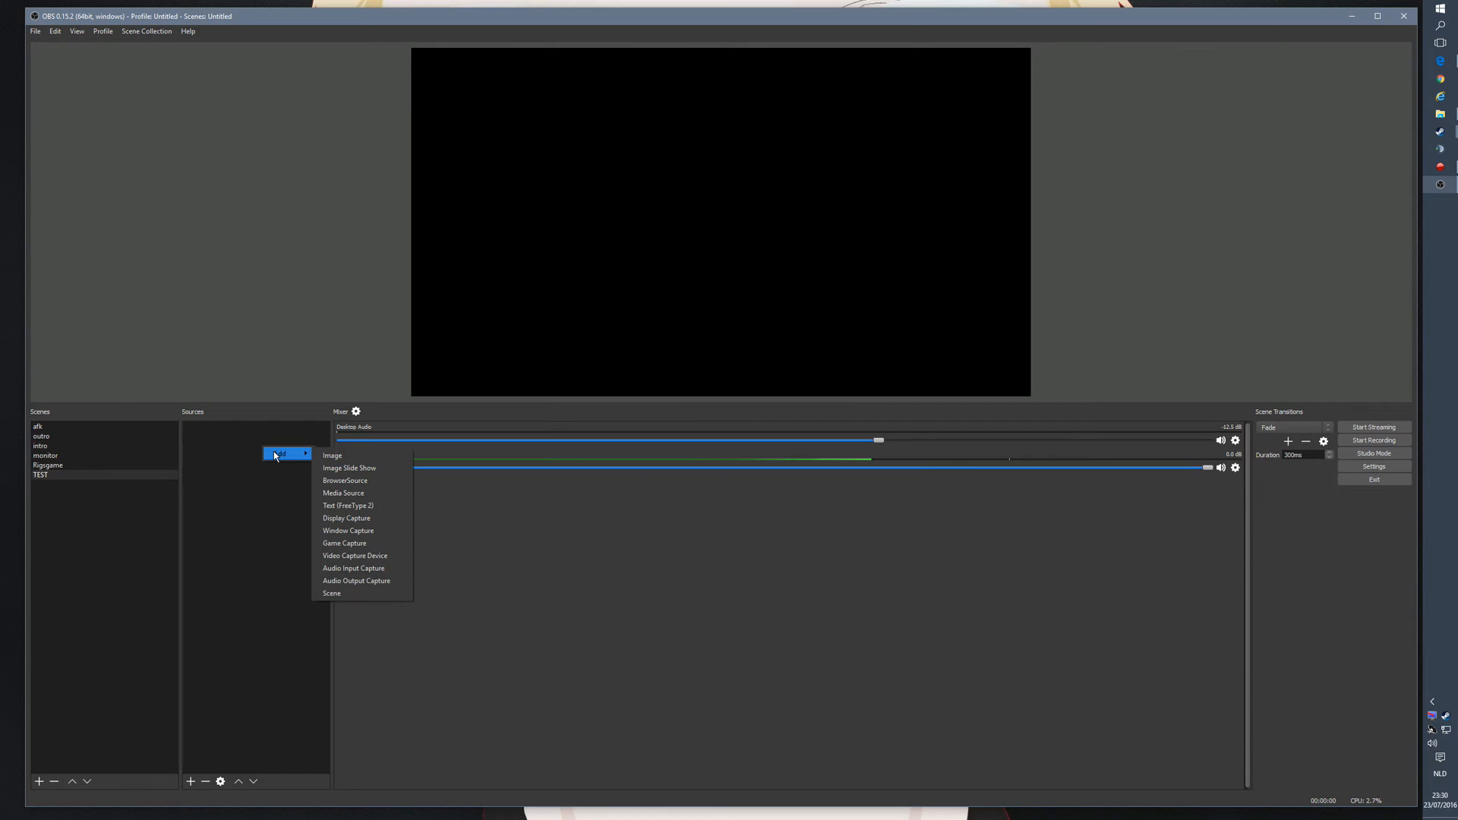
pyautogui.click(334, 455)
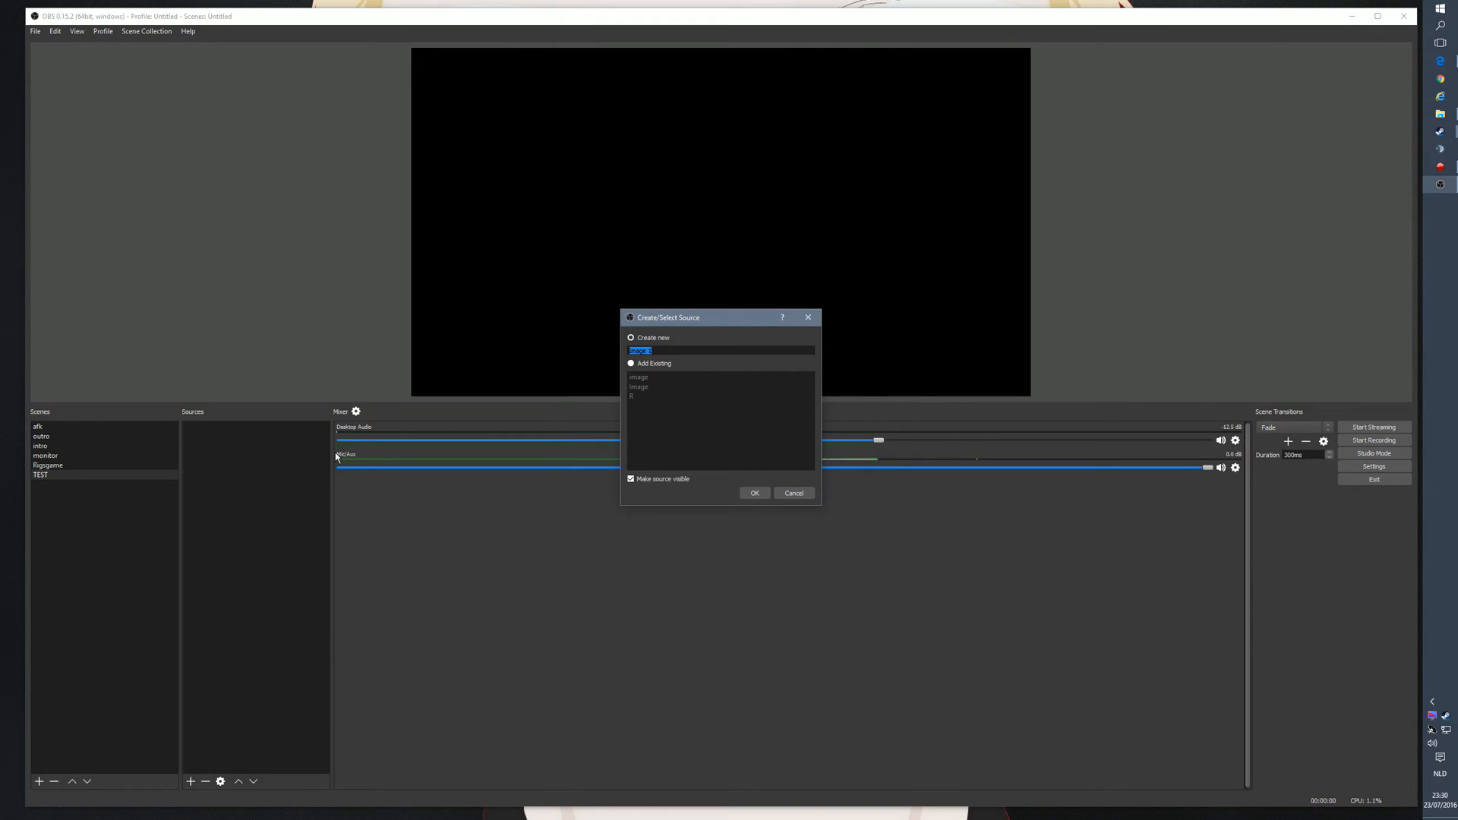
pyautogui.press('Return')
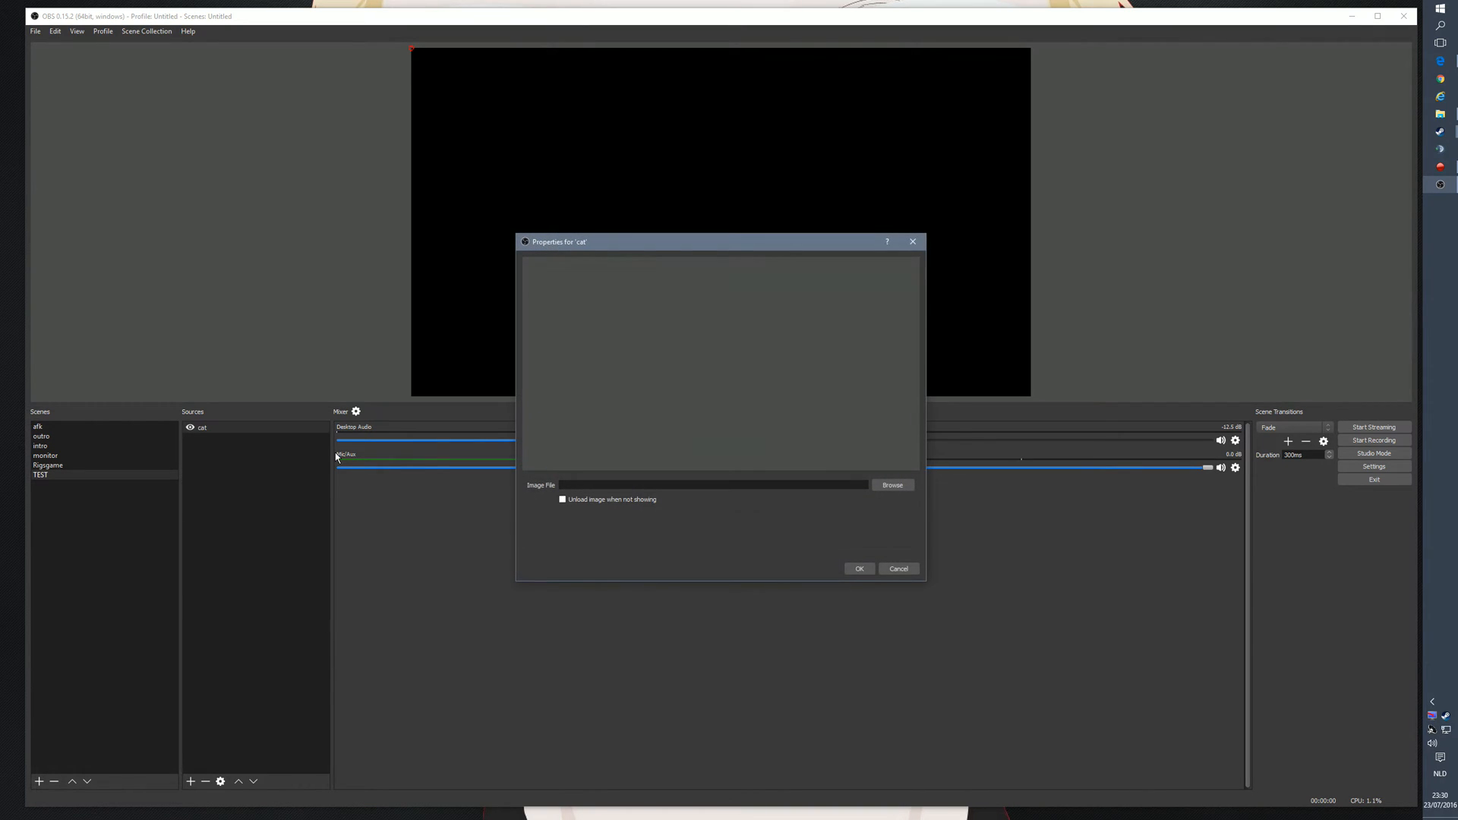
pyautogui.click(883, 484)
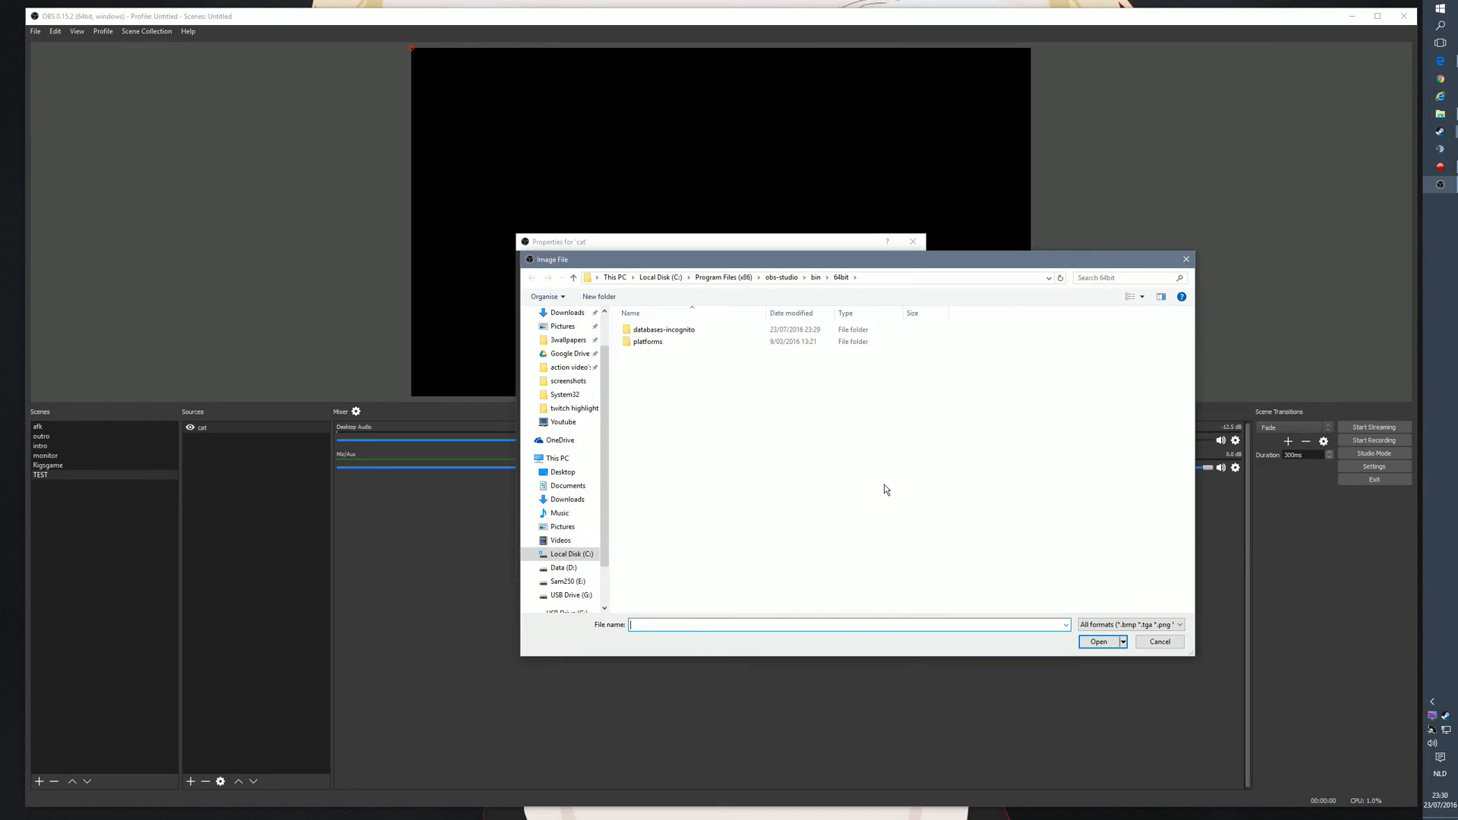
pyautogui.scroll(1, 584, 376)
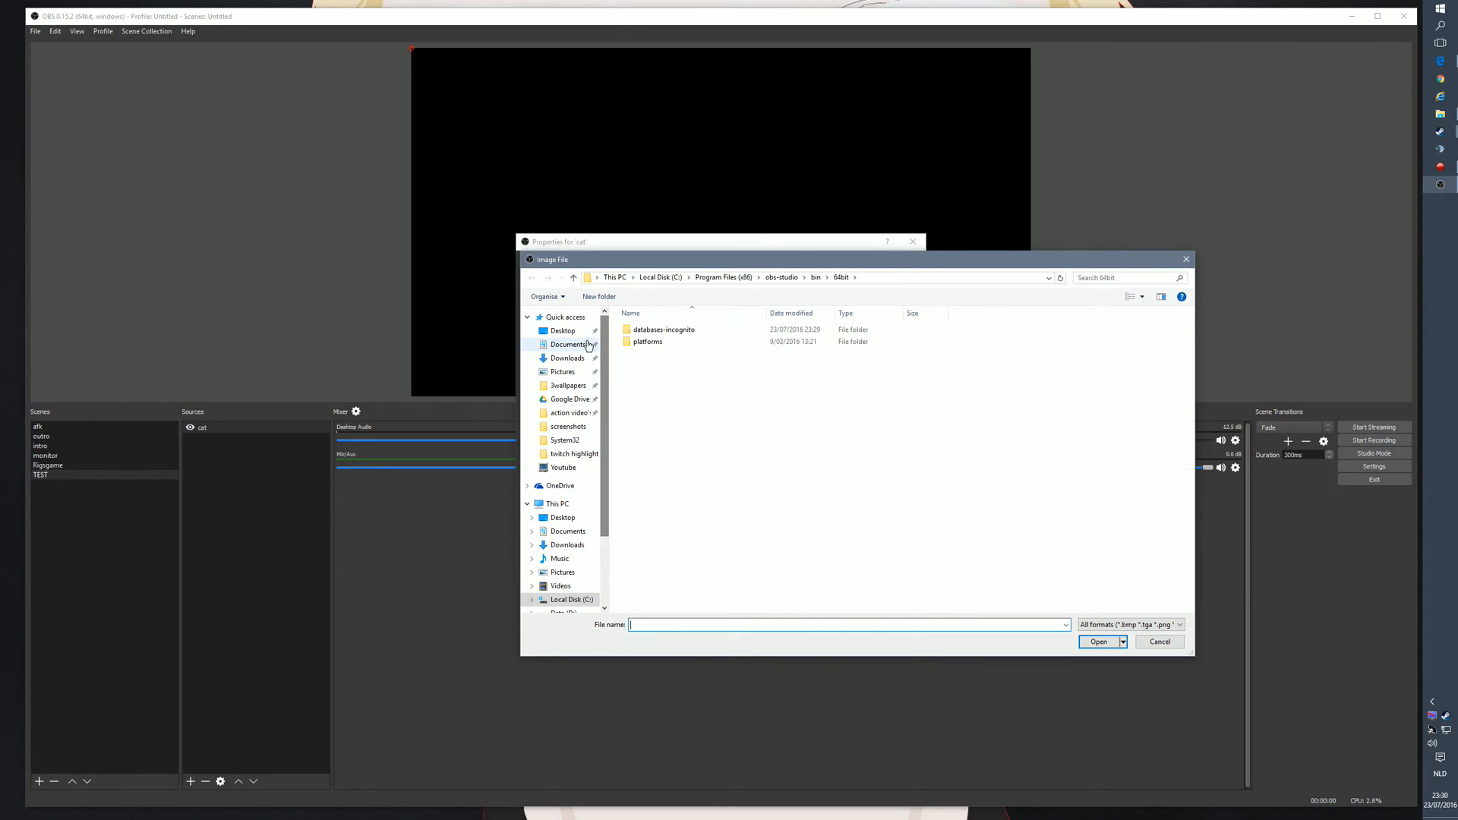
pyautogui.click(563, 372)
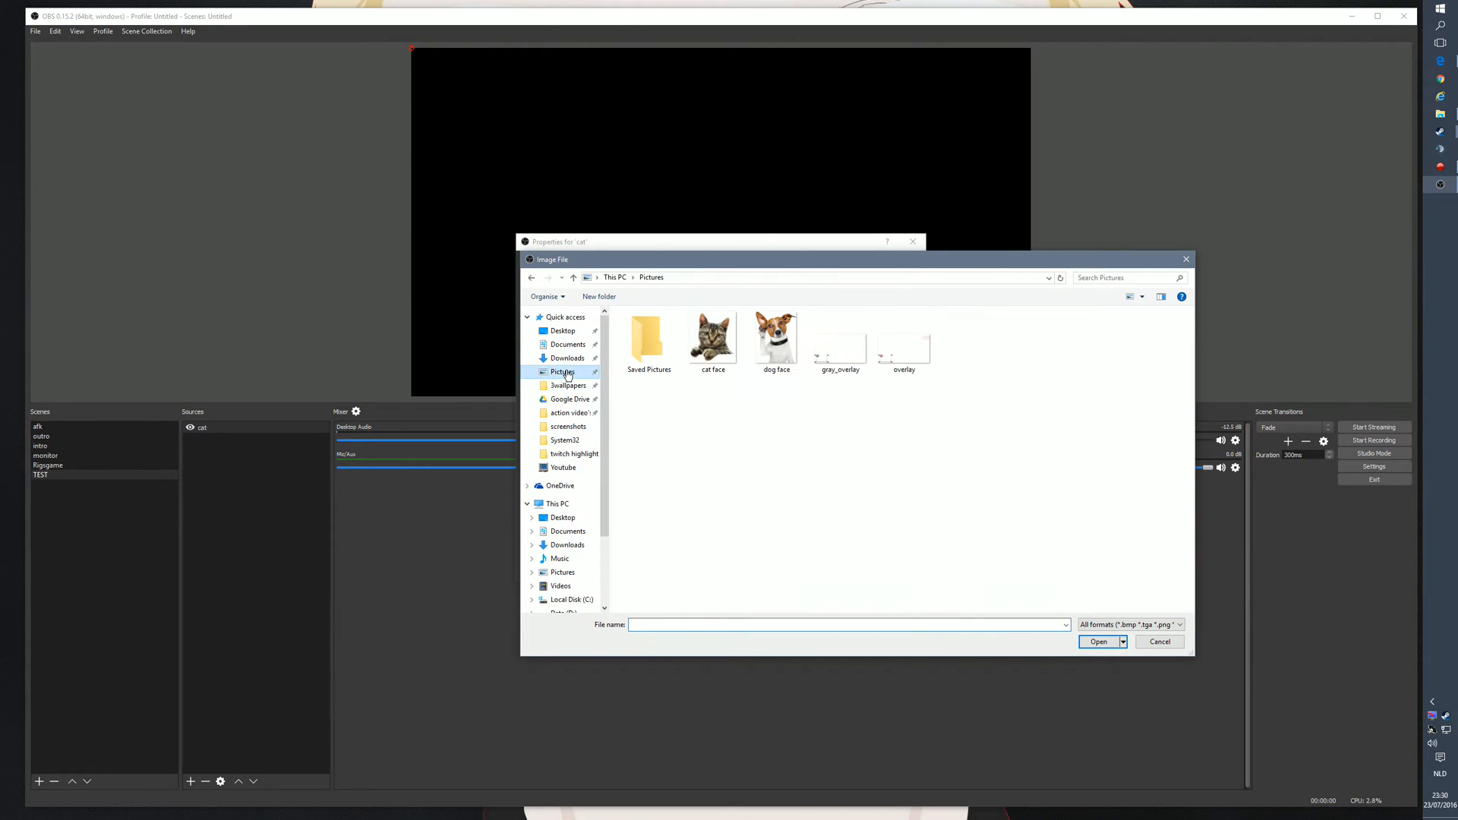
pyautogui.click(712, 360)
pyautogui.click(1098, 643)
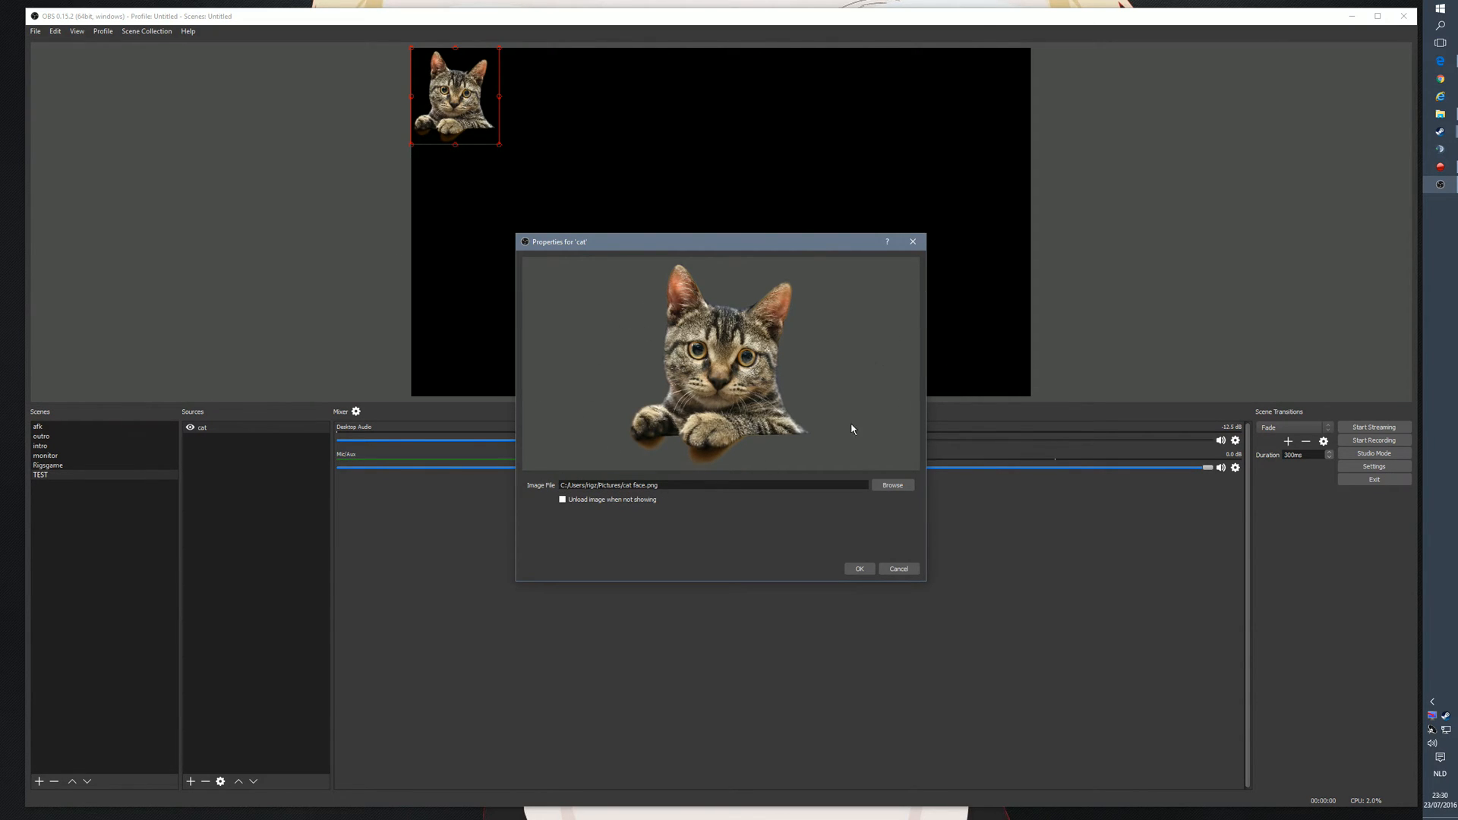
pyautogui.click(859, 569)
# Enlarge the cat image, stretch it wider on both sides and place it in the right half of the canvas.
pyautogui.moveTo(456, 119); pyautogui.dragTo(671, 175)
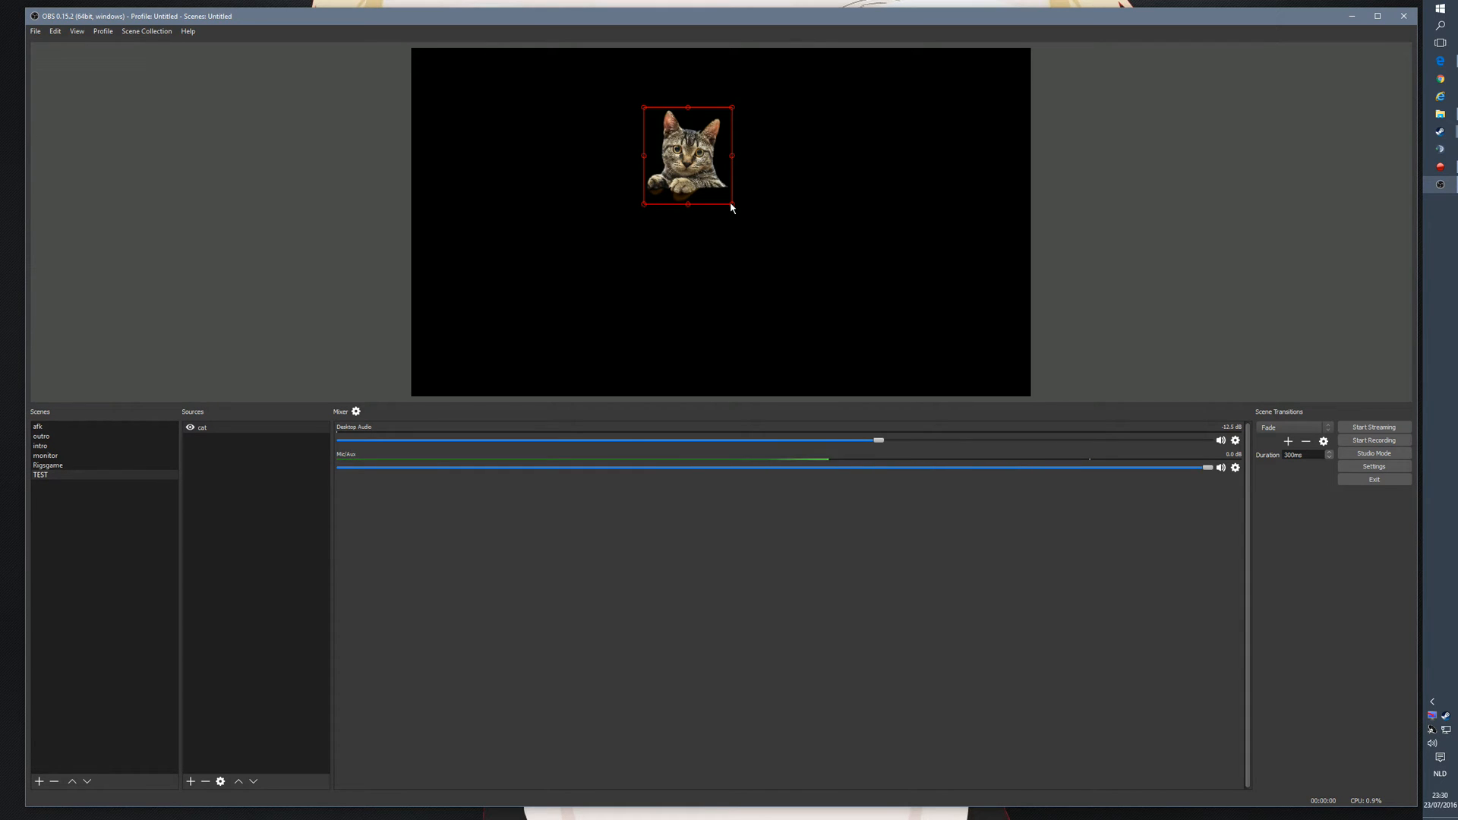
pyautogui.moveTo(732, 208); pyautogui.dragTo(761, 261)
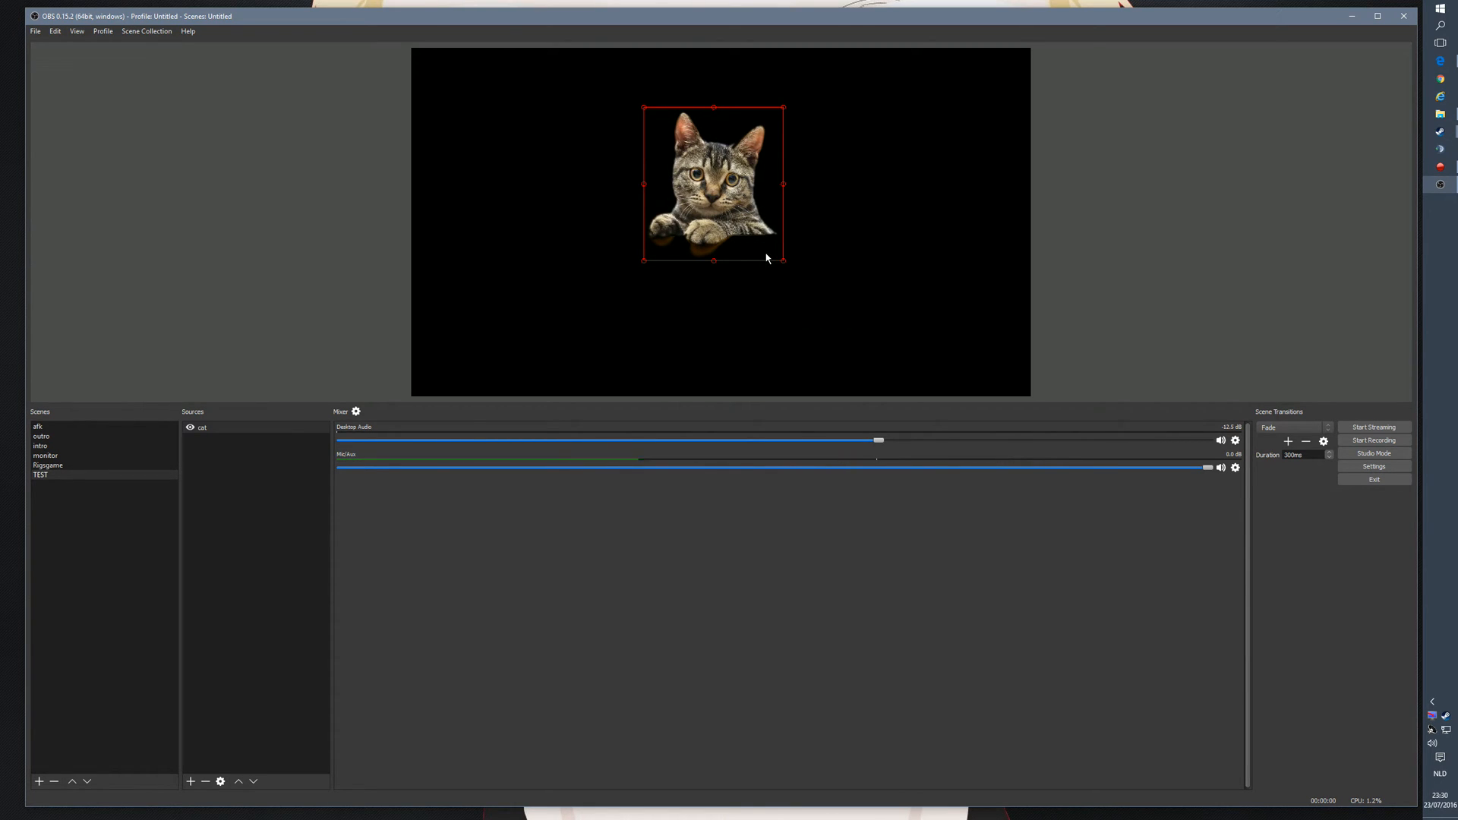
pyautogui.moveTo(786, 188); pyautogui.dragTo(848, 215)
pyautogui.moveTo(650, 193); pyautogui.dragTo(575, 192)
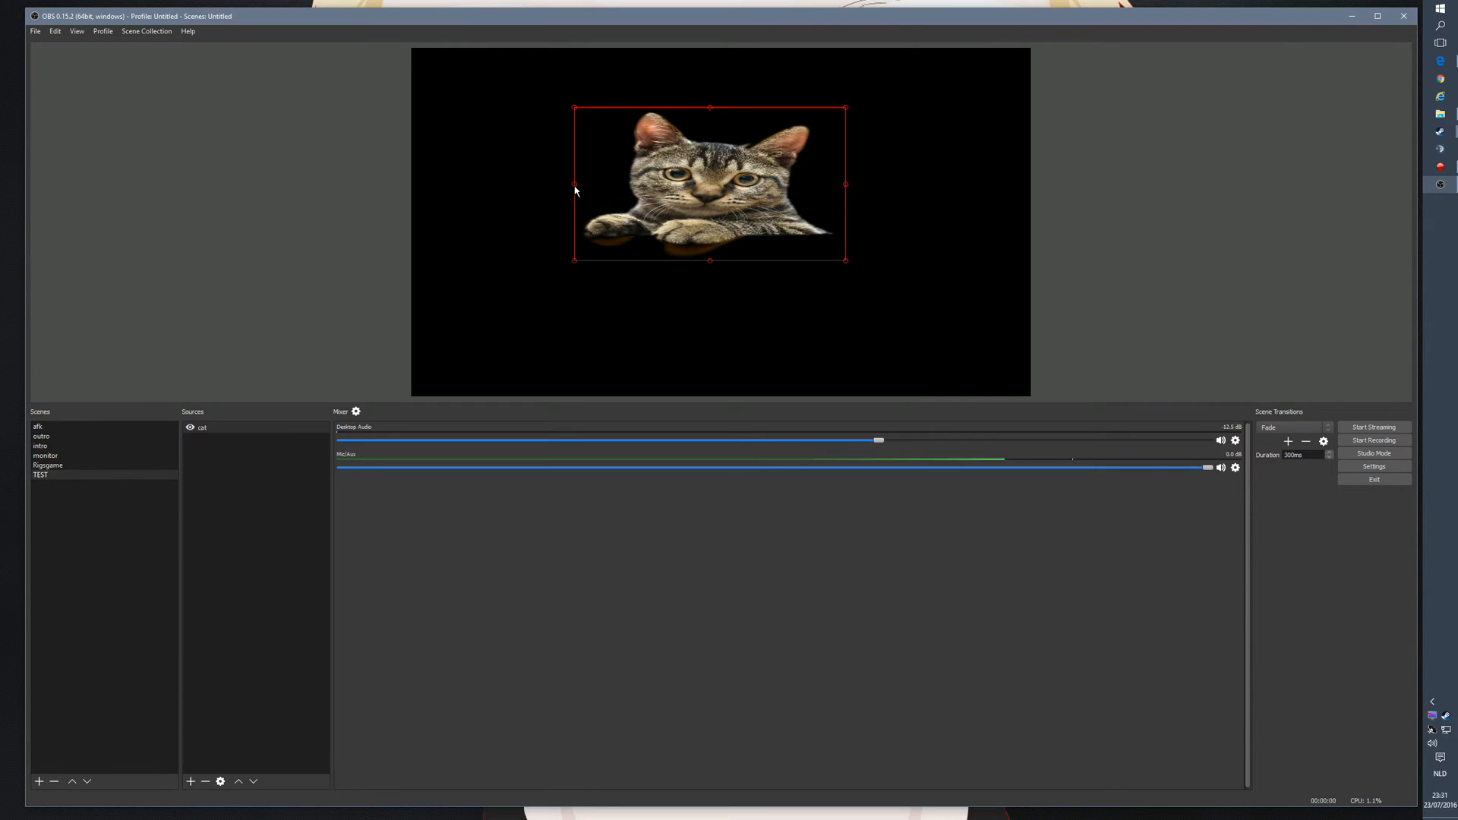
pyautogui.moveTo(704, 186); pyautogui.dragTo(848, 197)
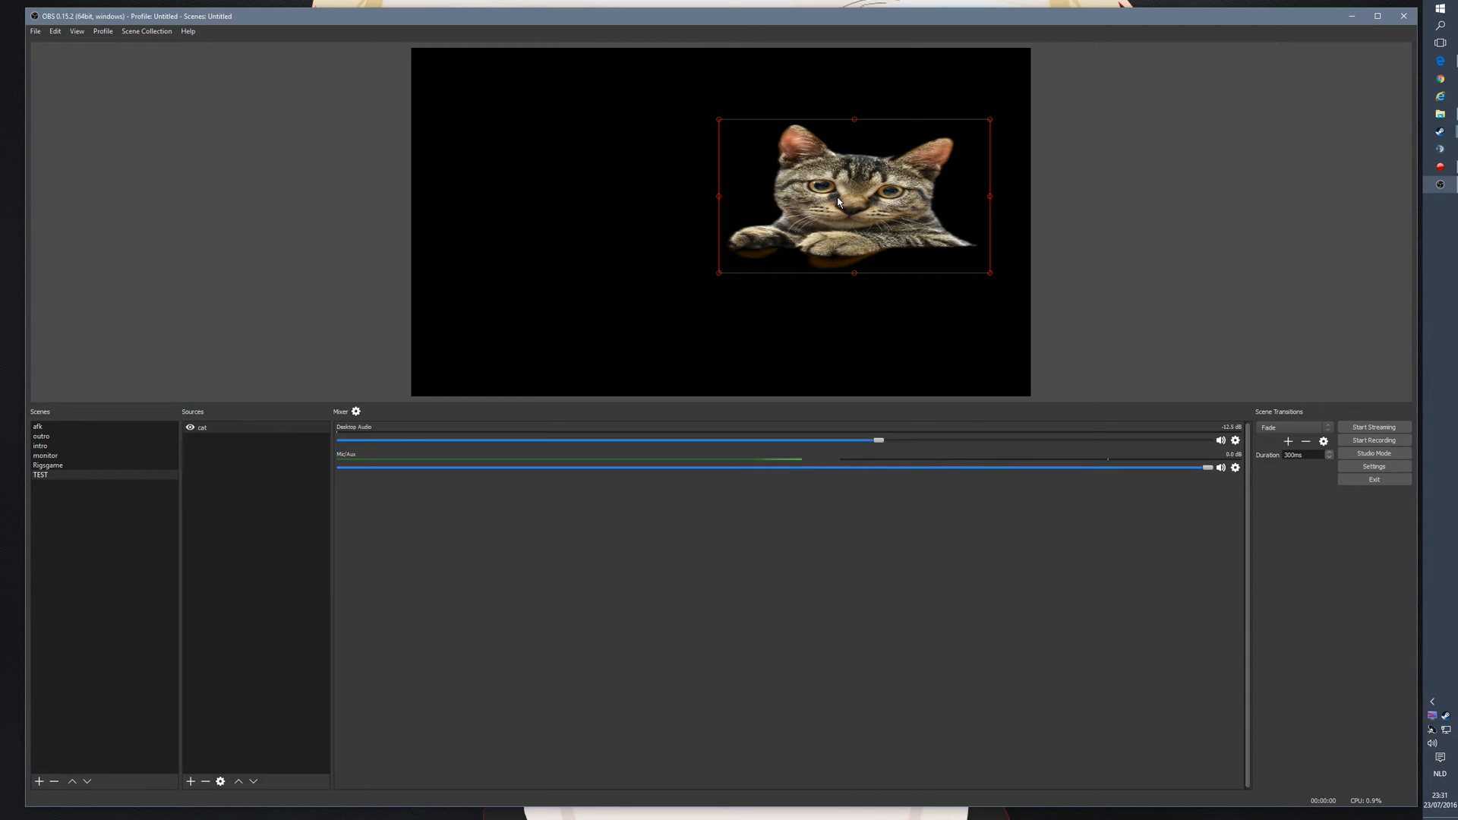
# Add an Image Slide Show source under its default name and load the cat face and dog face pictures into it.
pyautogui.click(236, 470)
pyautogui.rightClick(236, 469)
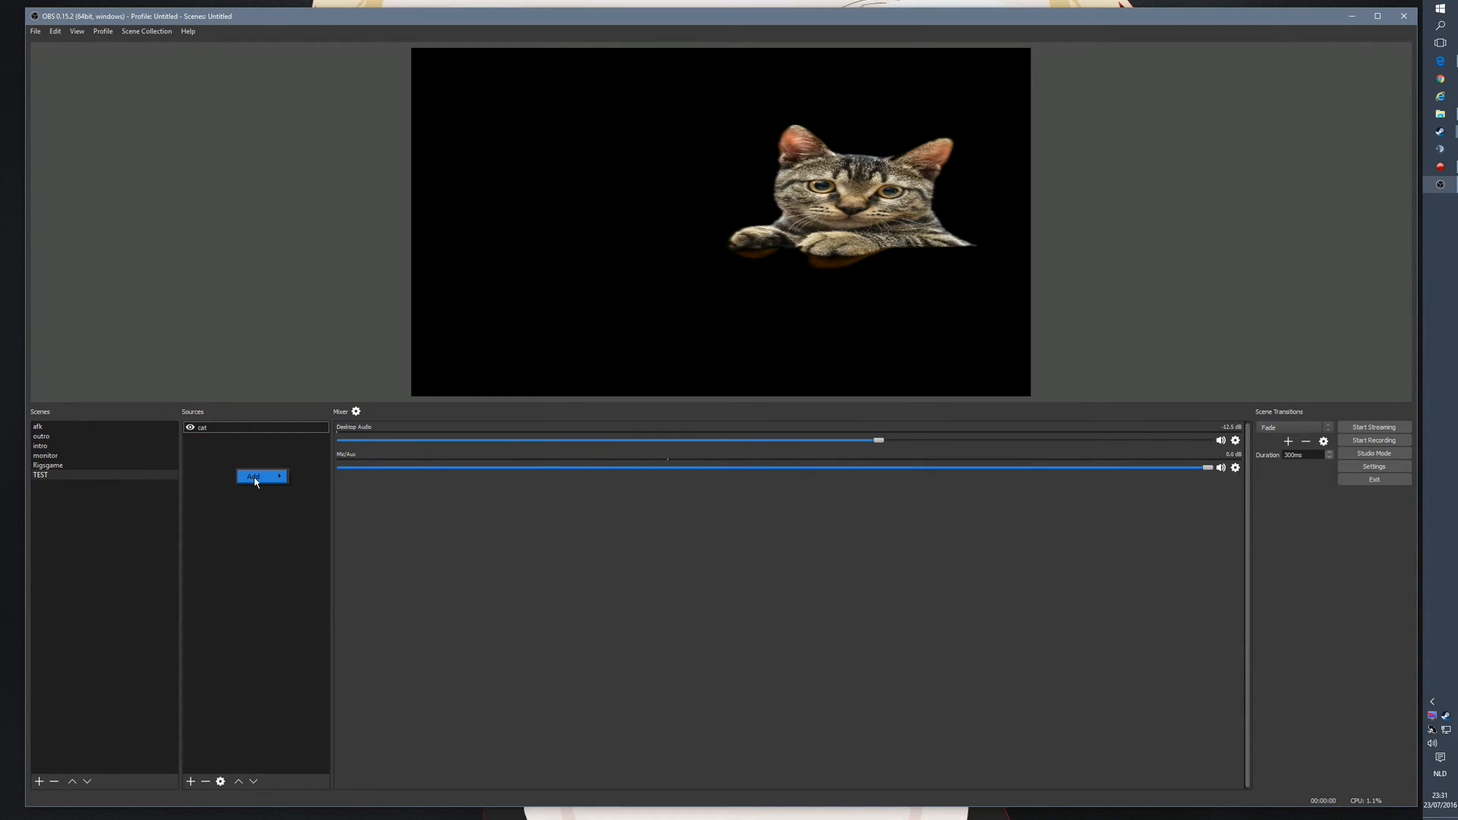
pyautogui.moveTo(256, 482)
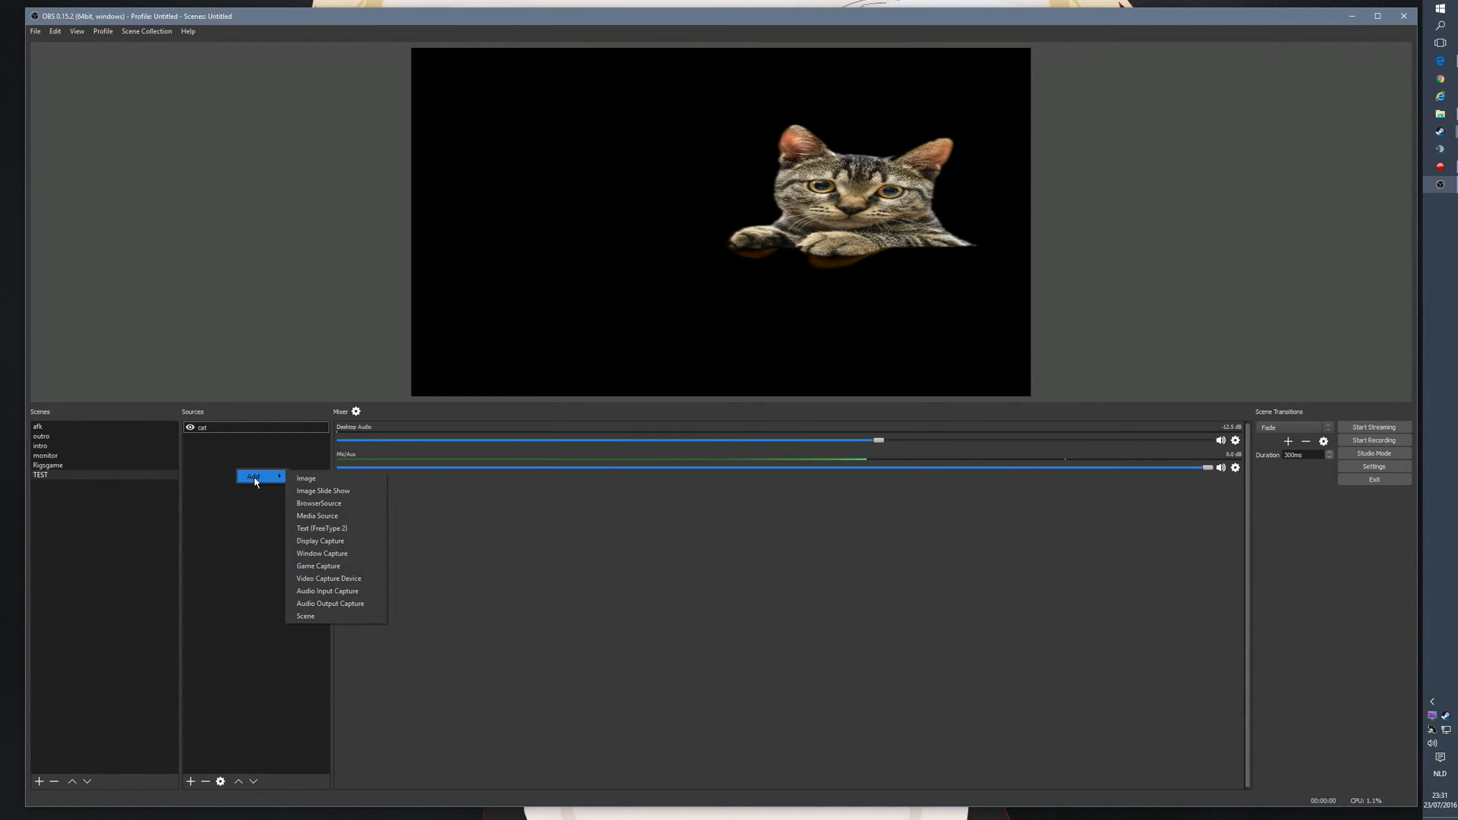
pyautogui.click(312, 492)
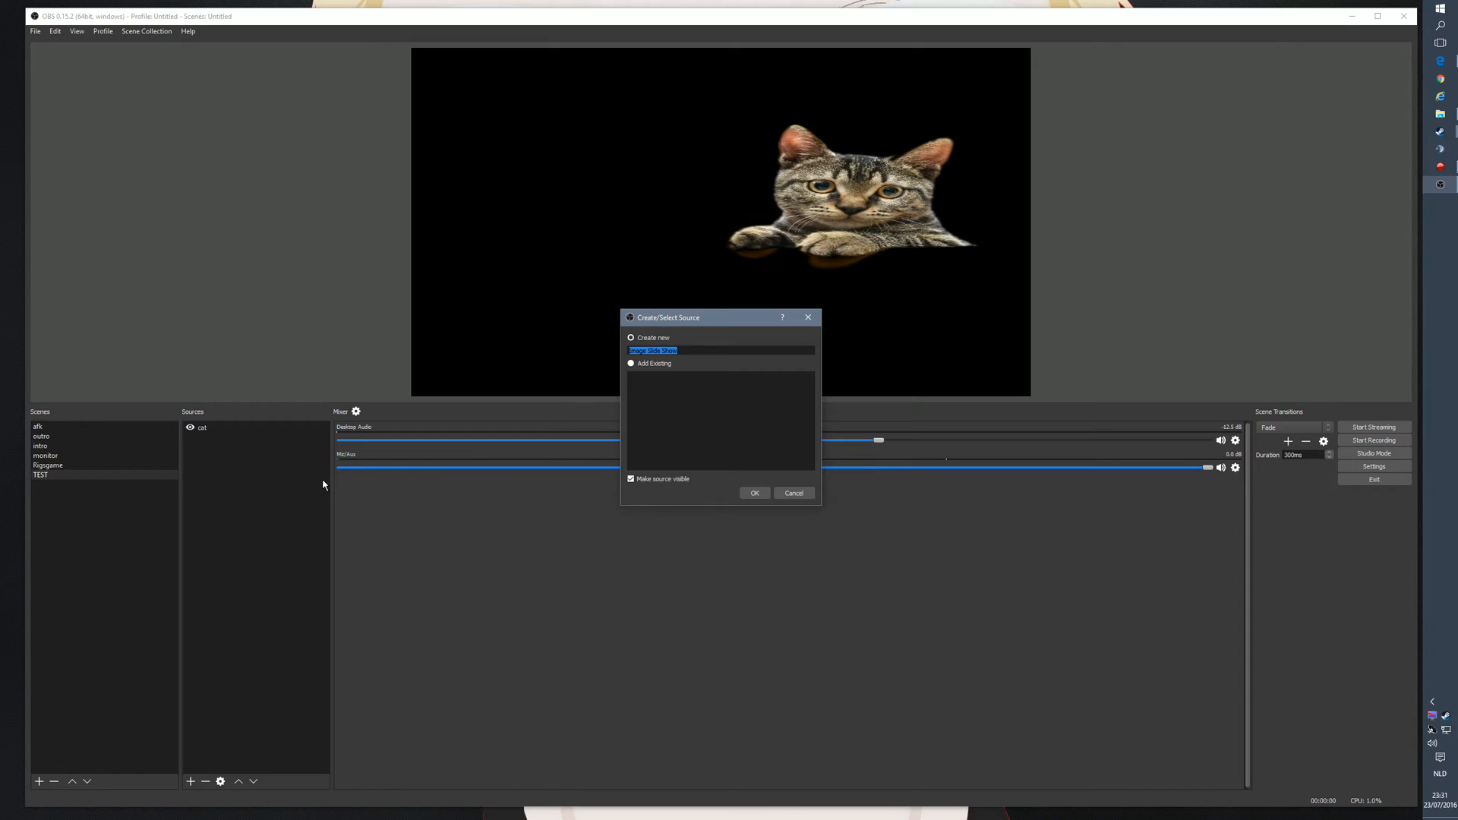
pyautogui.click(757, 494)
pyautogui.click(910, 487)
pyautogui.click(931, 490)
pyautogui.click(278, 99)
pyautogui.keyDown('ctrl'); pyautogui.click(240, 124); pyautogui.keyUp('ctrl')
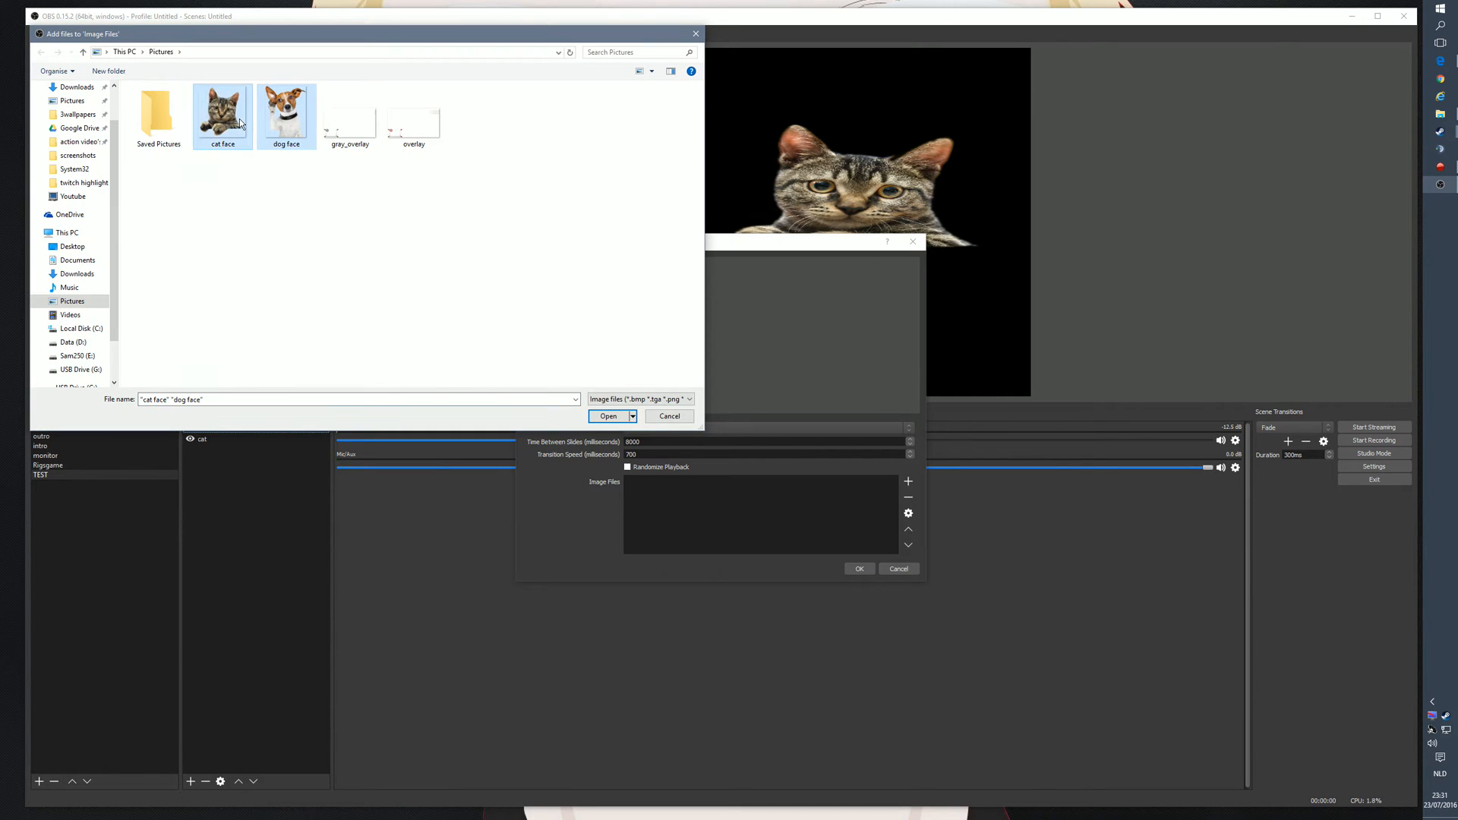
pyautogui.click(607, 417)
# Set the slide show's time between slides to 800 milliseconds and its transition to Fade.
pyautogui.click(635, 428)
pyautogui.click(638, 460)
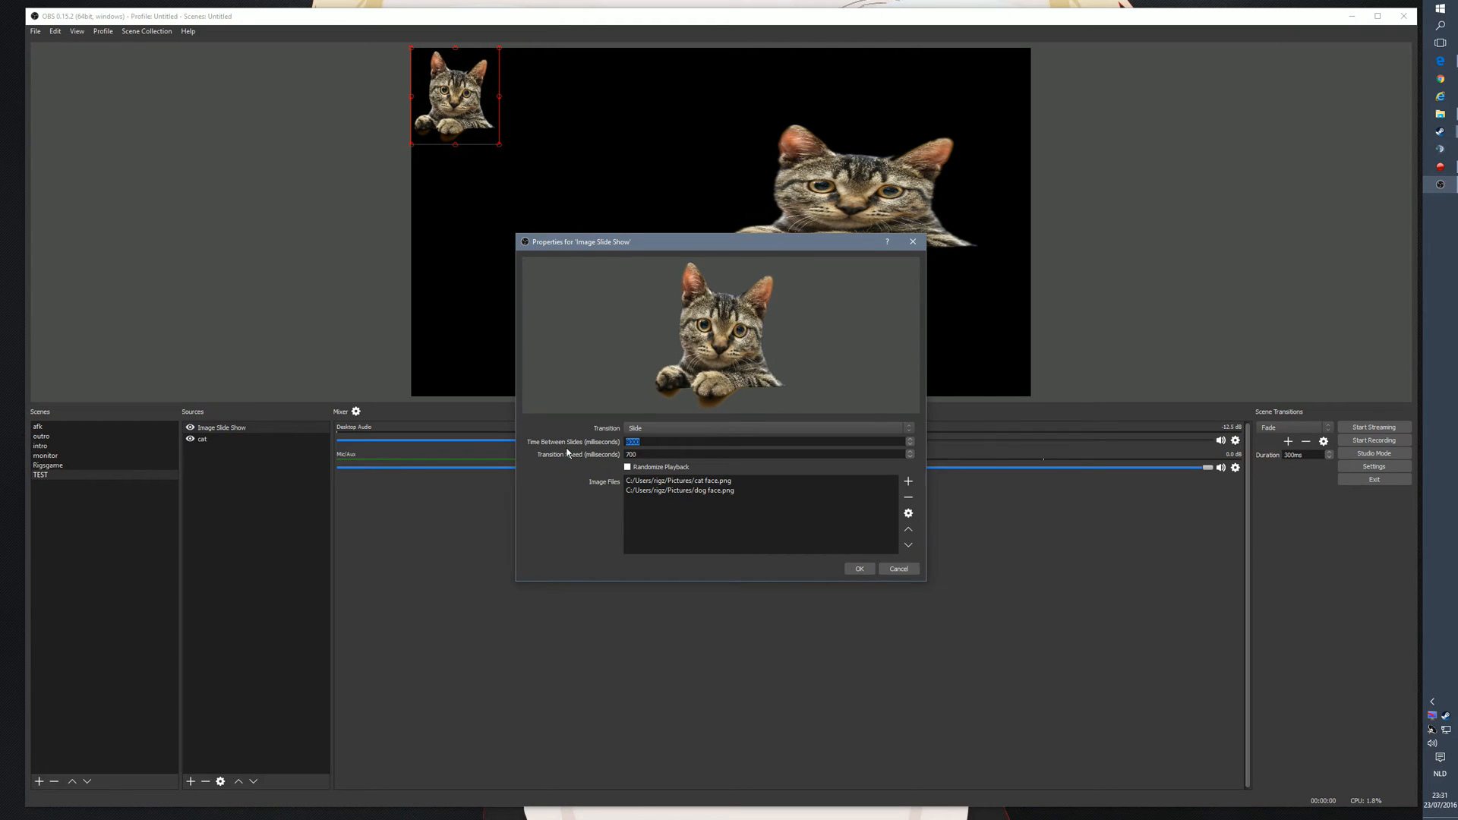
pyautogui.write('800')
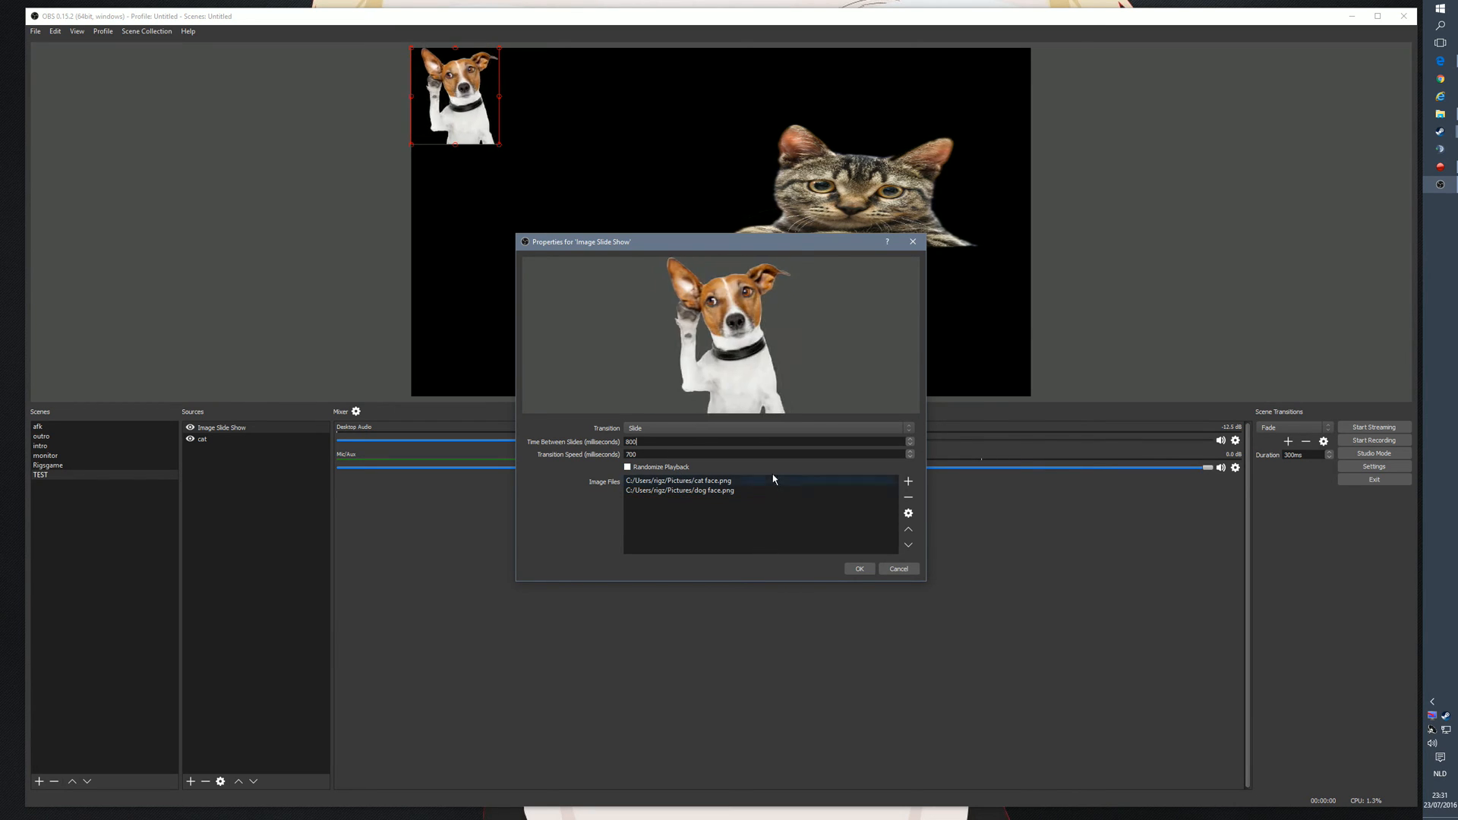
pyautogui.click(642, 428)
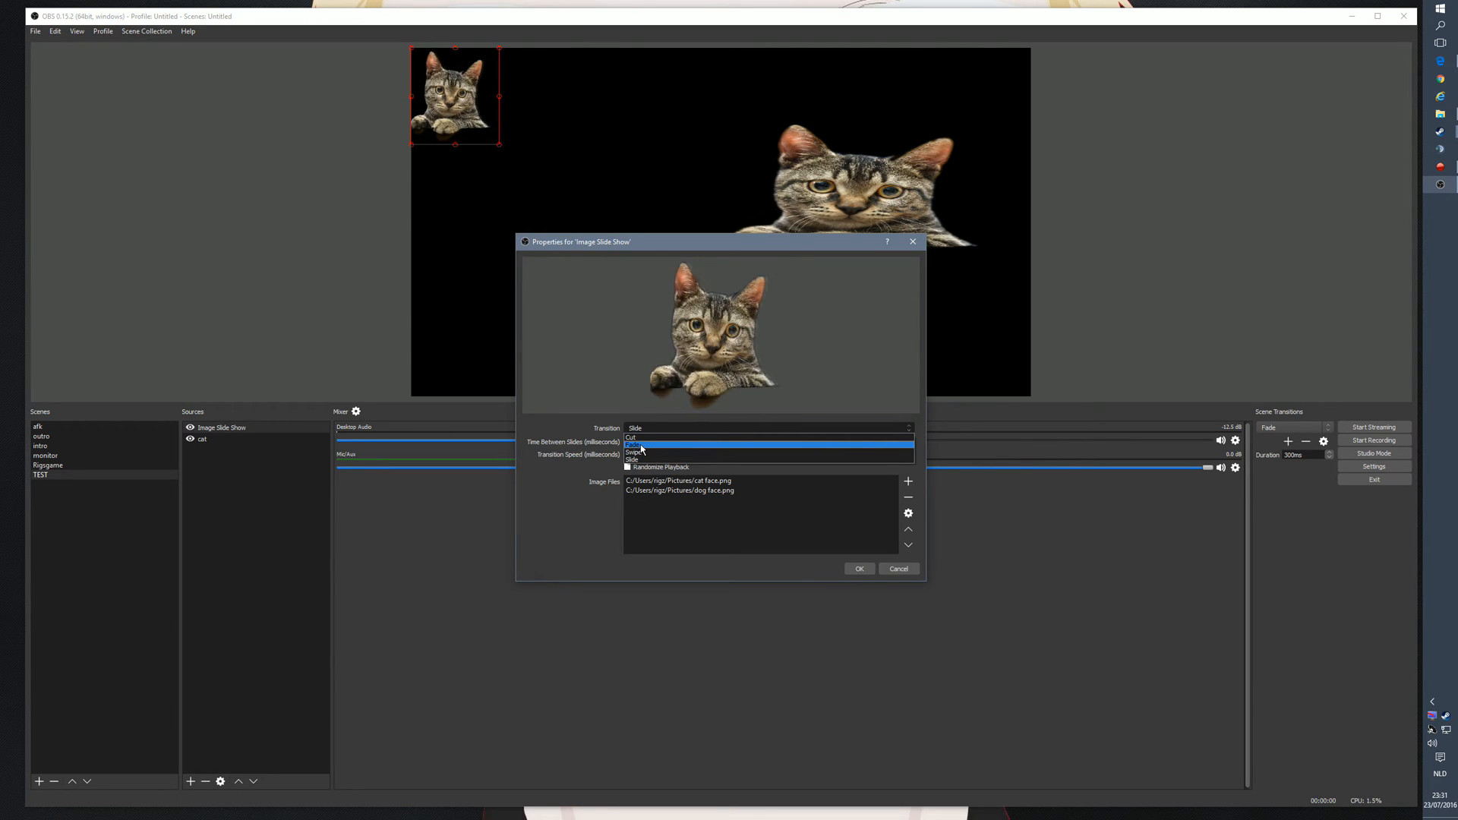
pyautogui.click(642, 445)
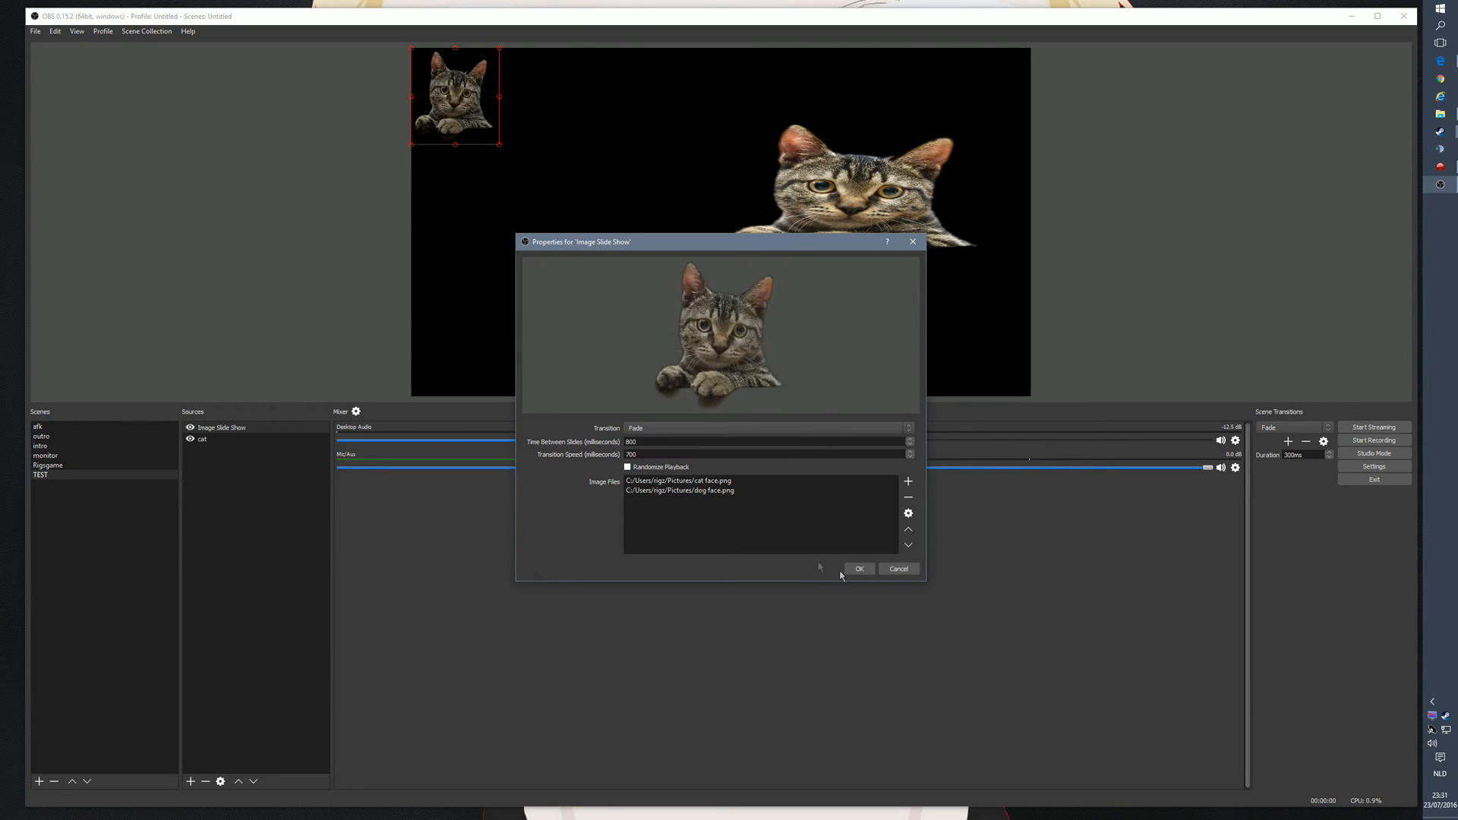
pyautogui.click(859, 569)
# Move the slide show away from the canvas corner into the left half and remove the cat source.
pyautogui.moveTo(422, 136); pyautogui.dragTo(518, 249)
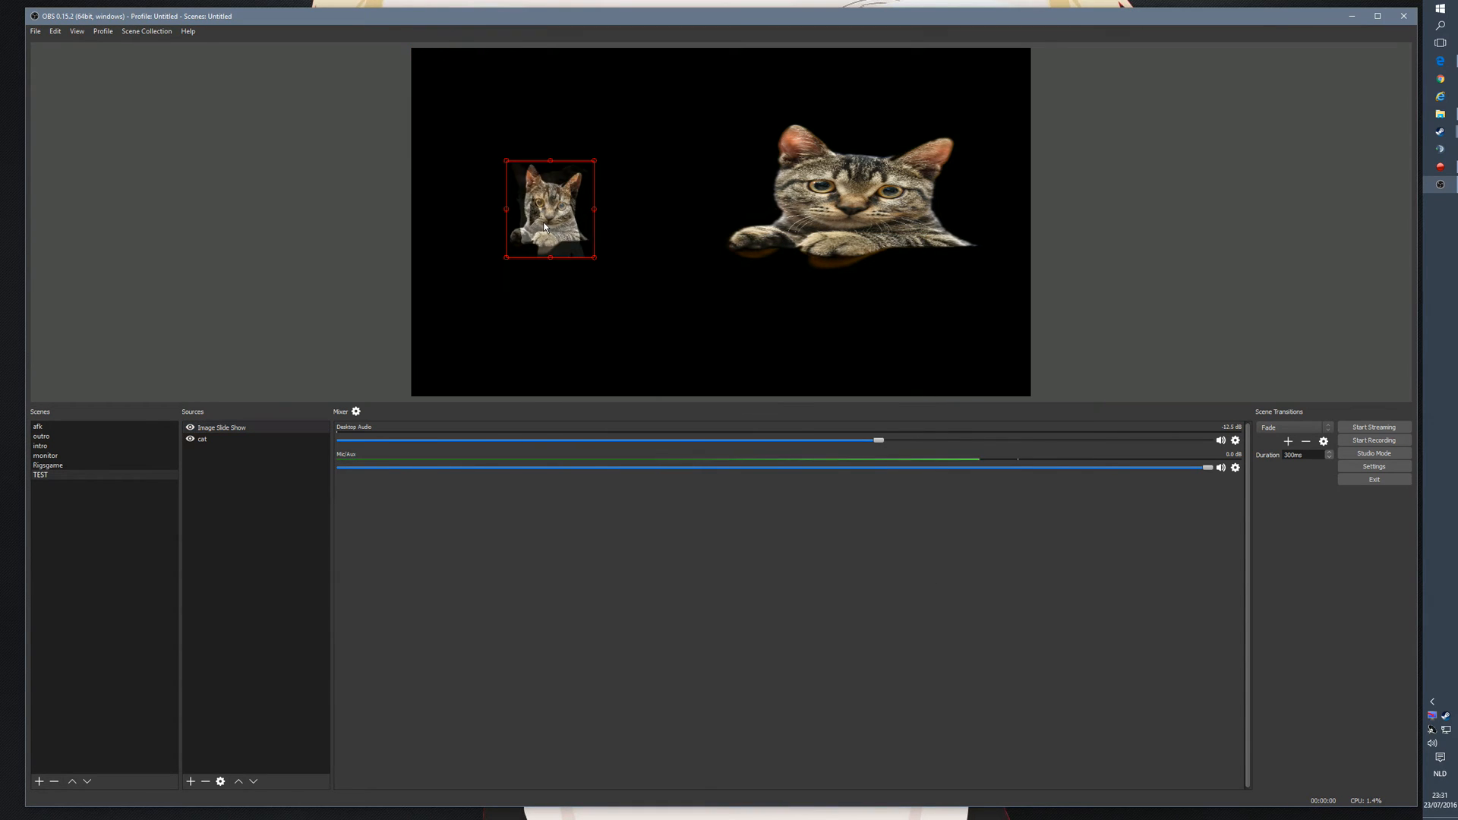
pyautogui.click(861, 219)
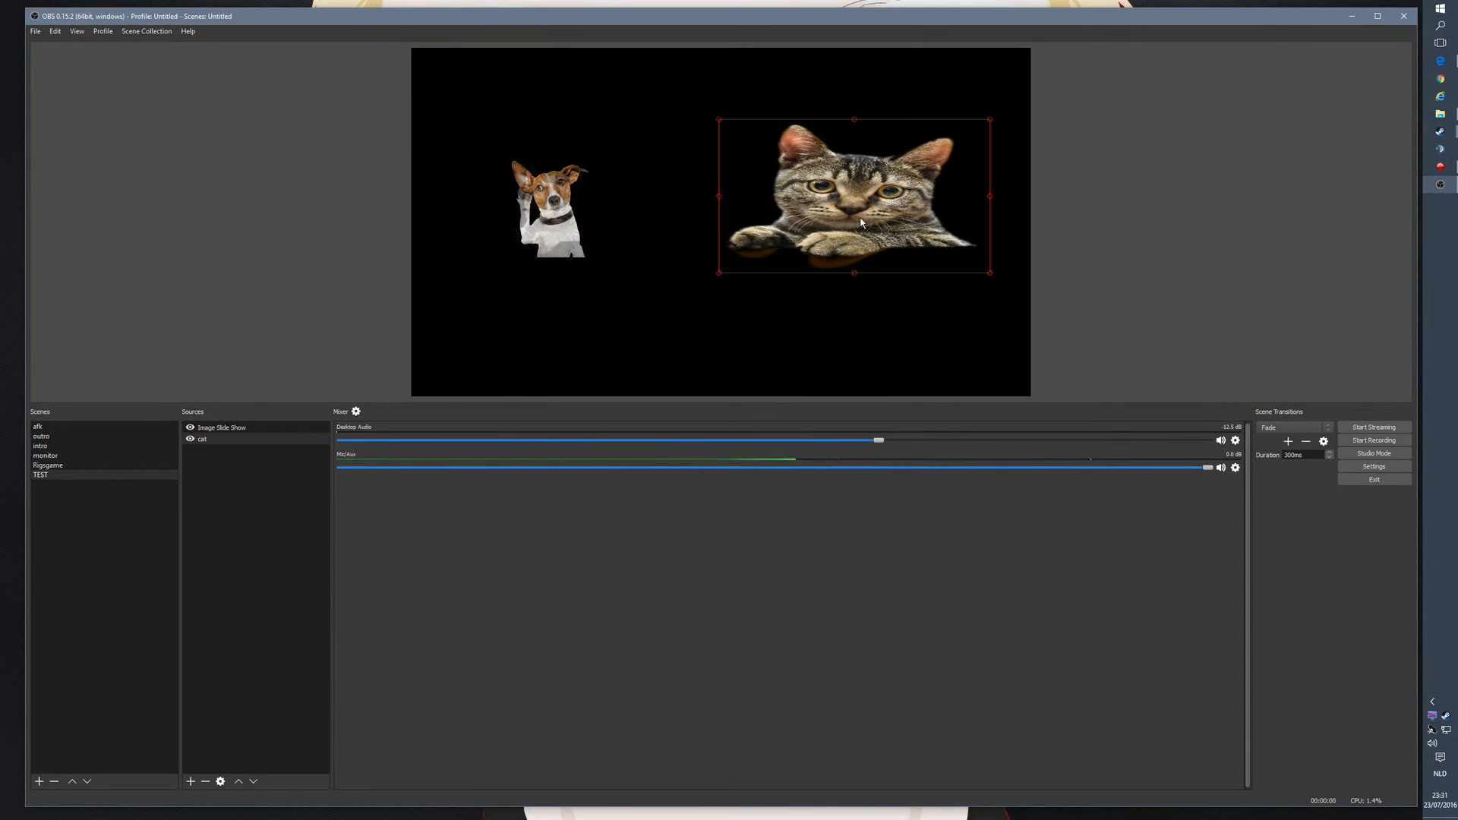
pyautogui.rightClick(219, 442)
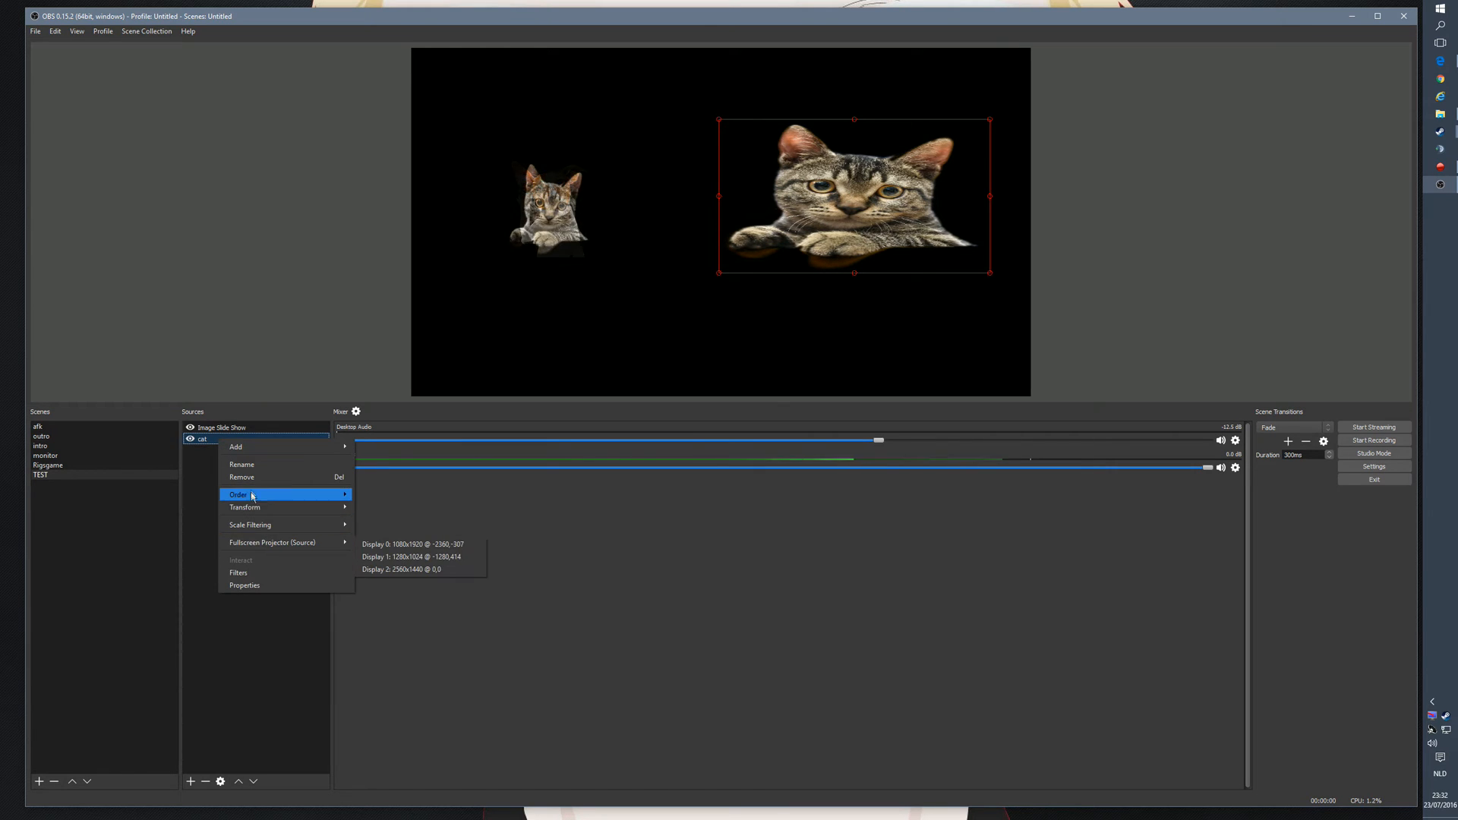
pyautogui.click(243, 477)
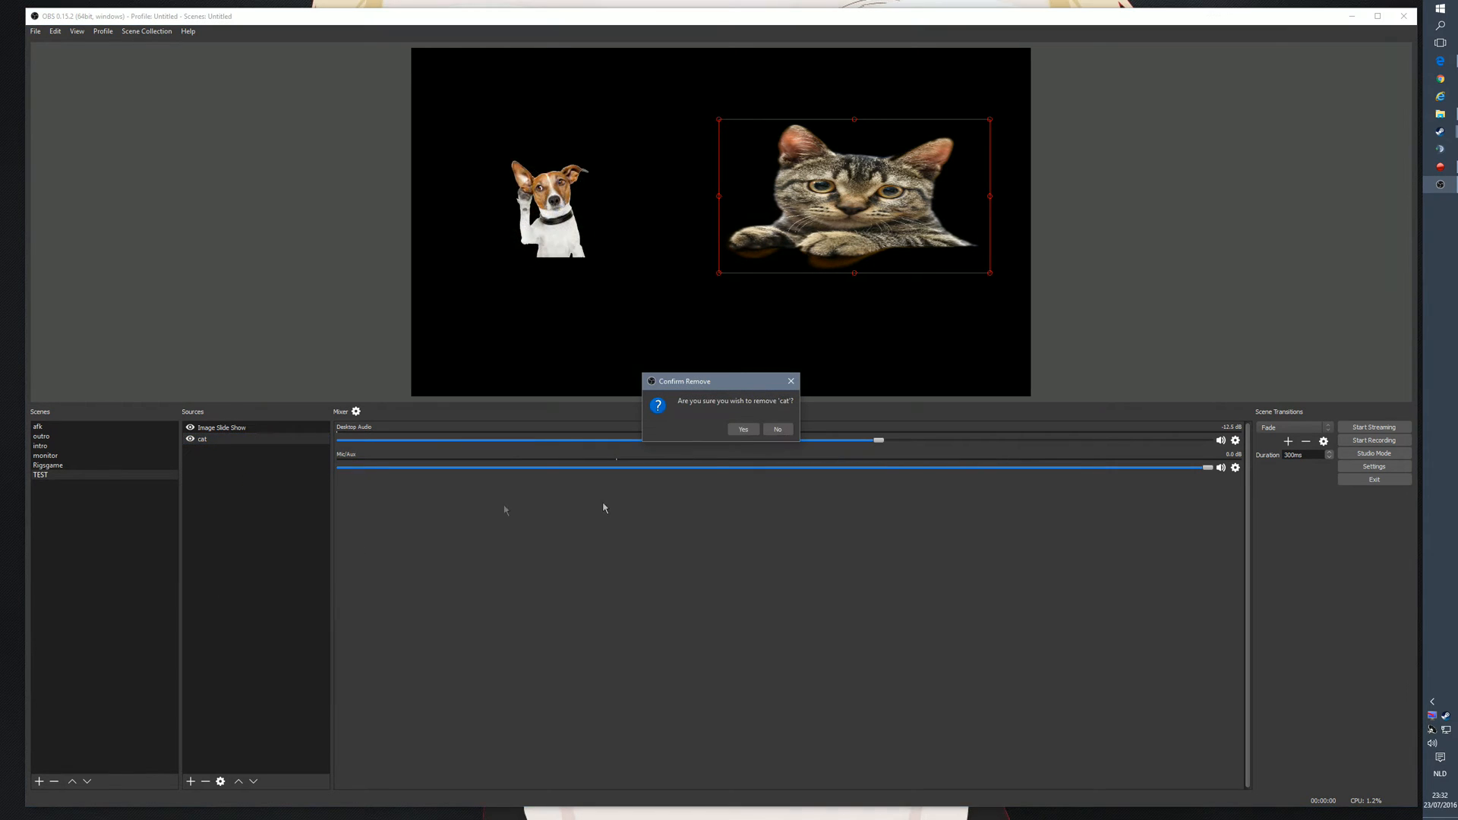
pyautogui.click(744, 430)
# Move the slide show higher on the canvas and enlarge it proportionally to fill most of the canvas height.
pyautogui.click(558, 207)
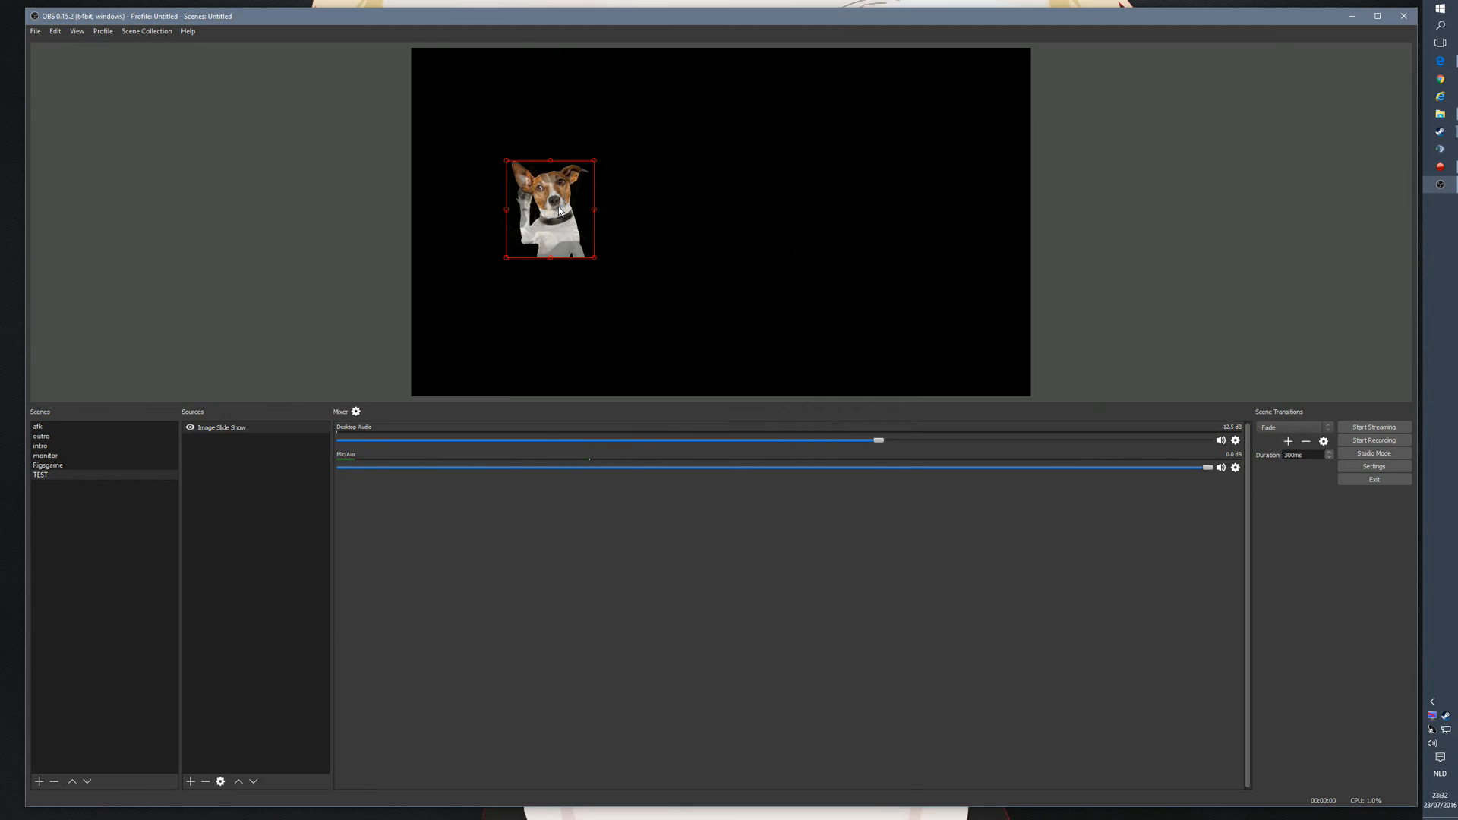
pyautogui.moveTo(558, 207); pyautogui.dragTo(544, 136)
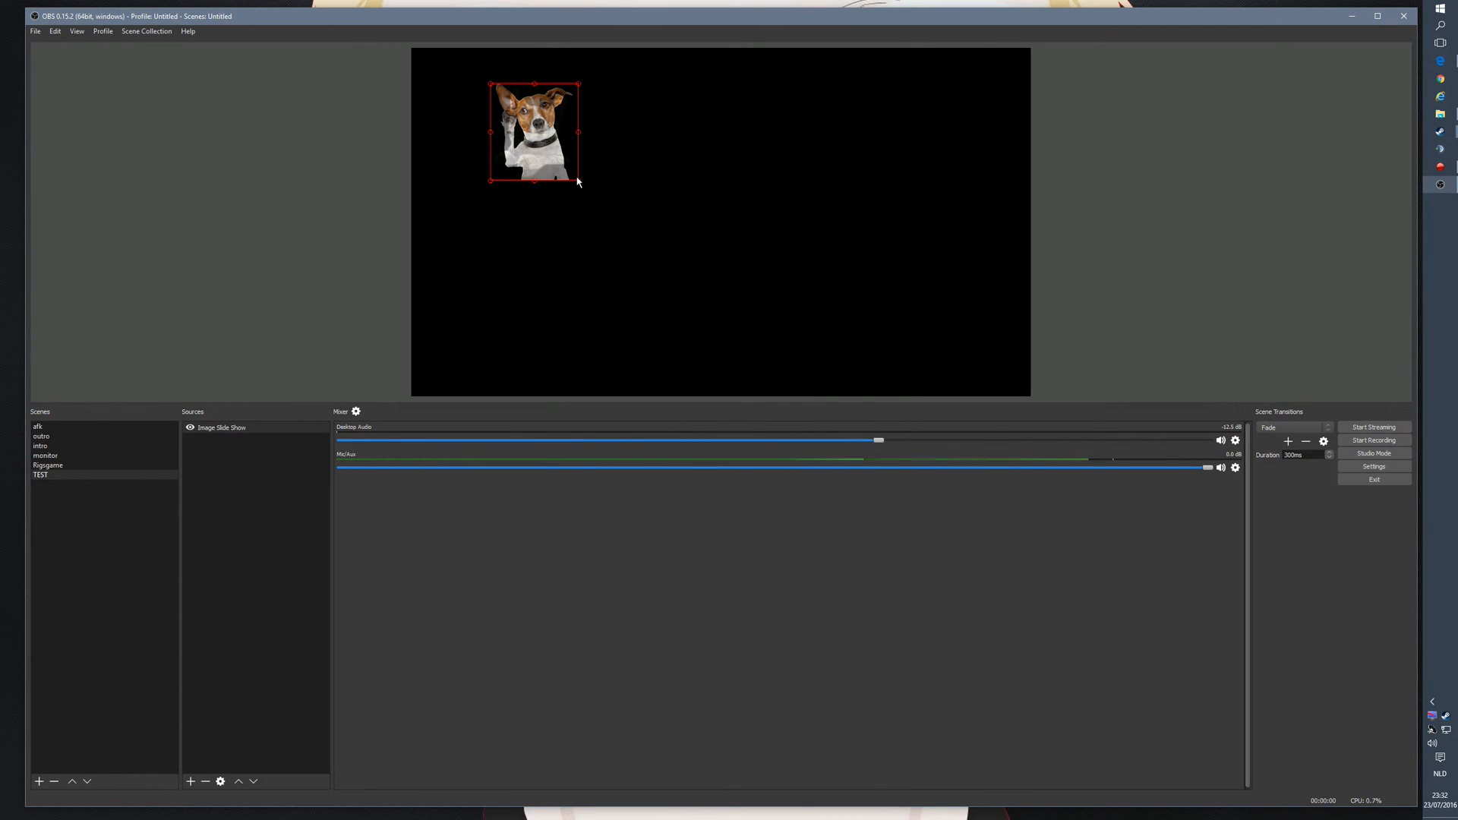
pyautogui.moveTo(579, 181); pyautogui.dragTo(727, 316)
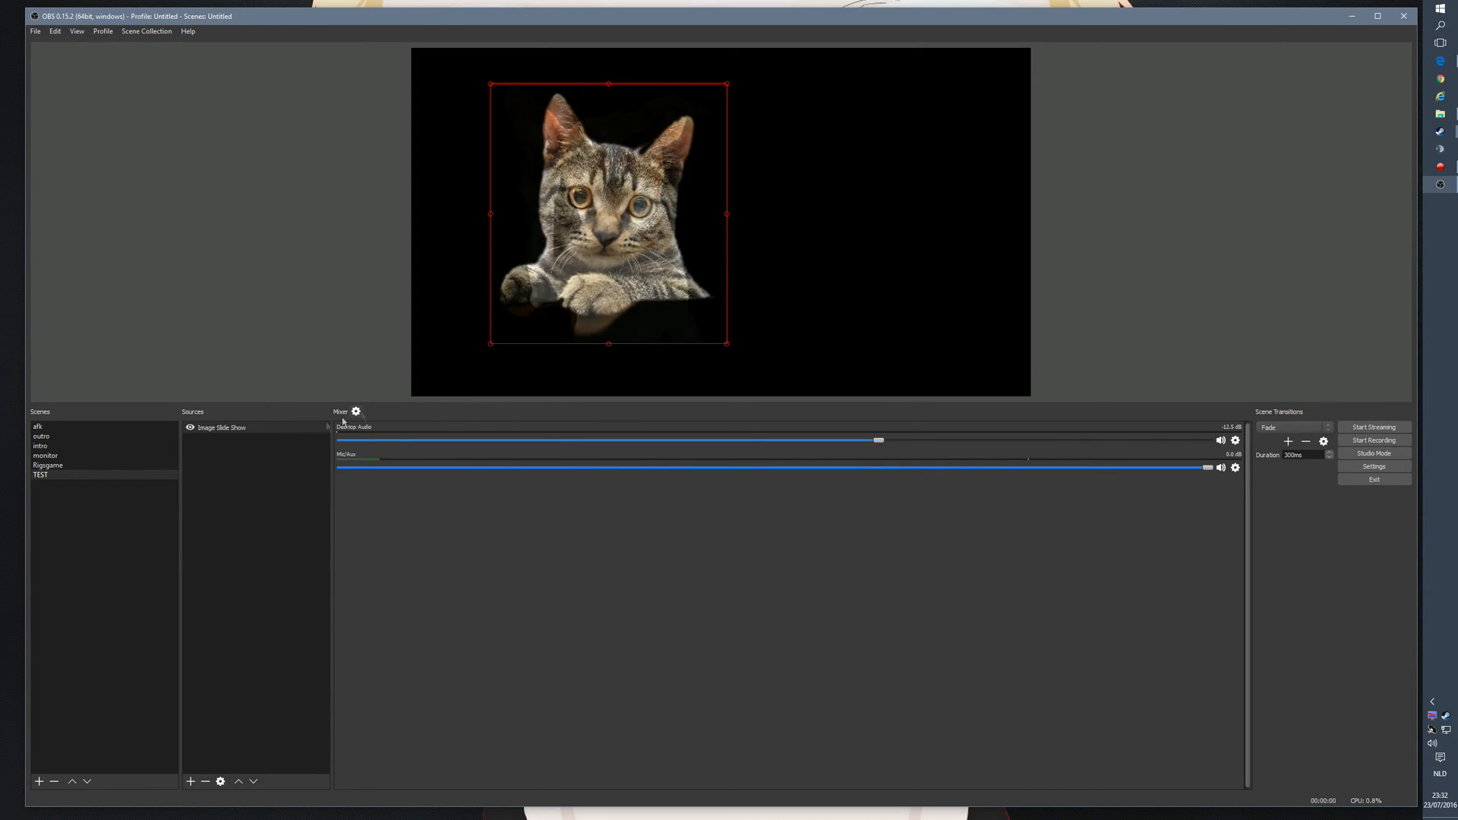
# Remove the dog face and cat face pictures from the Image Slide Show's file list.
pyautogui.rightClick(254, 427)
pyautogui.click(292, 575)
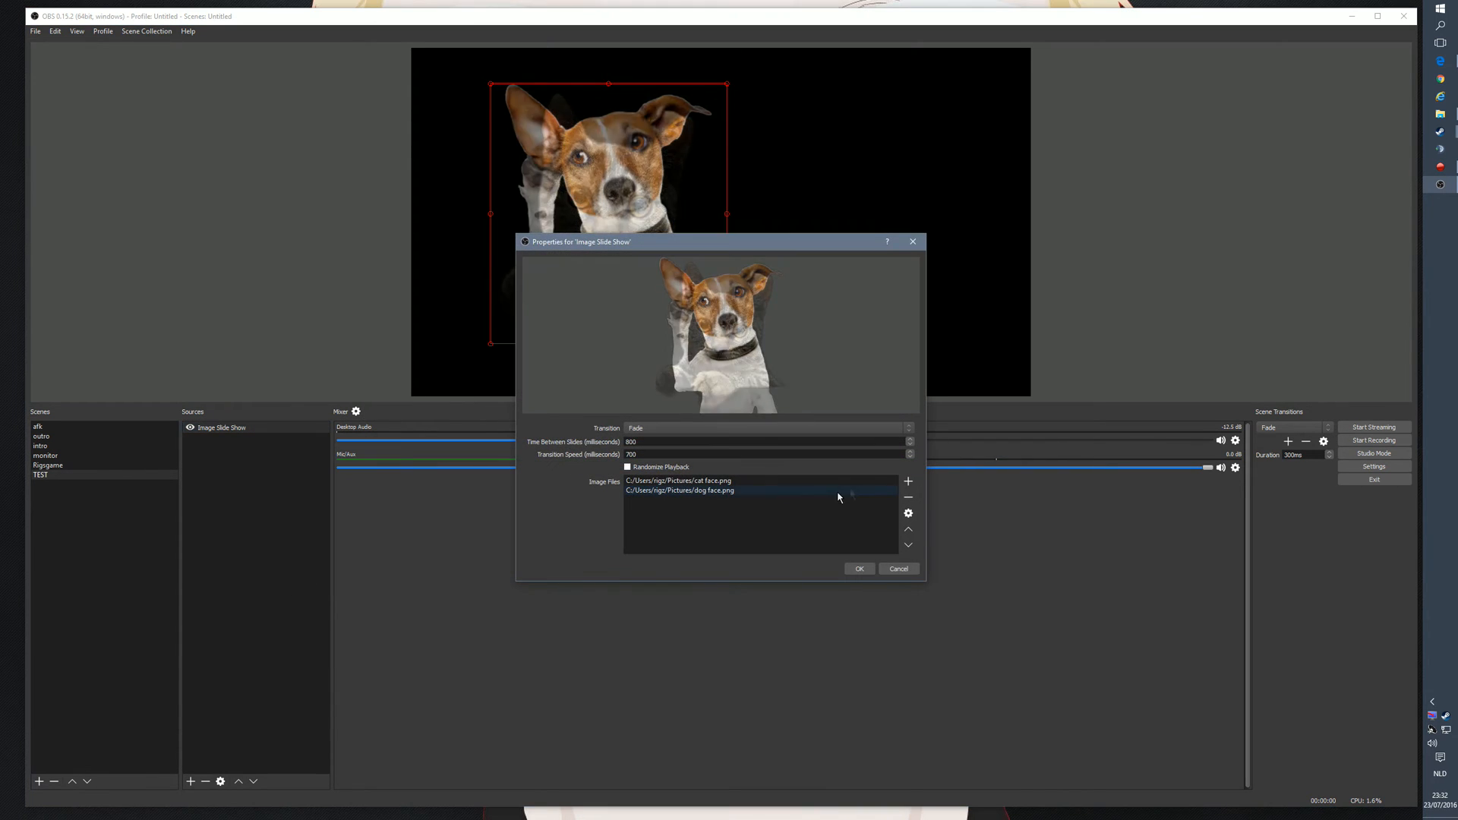
pyautogui.click(790, 491)
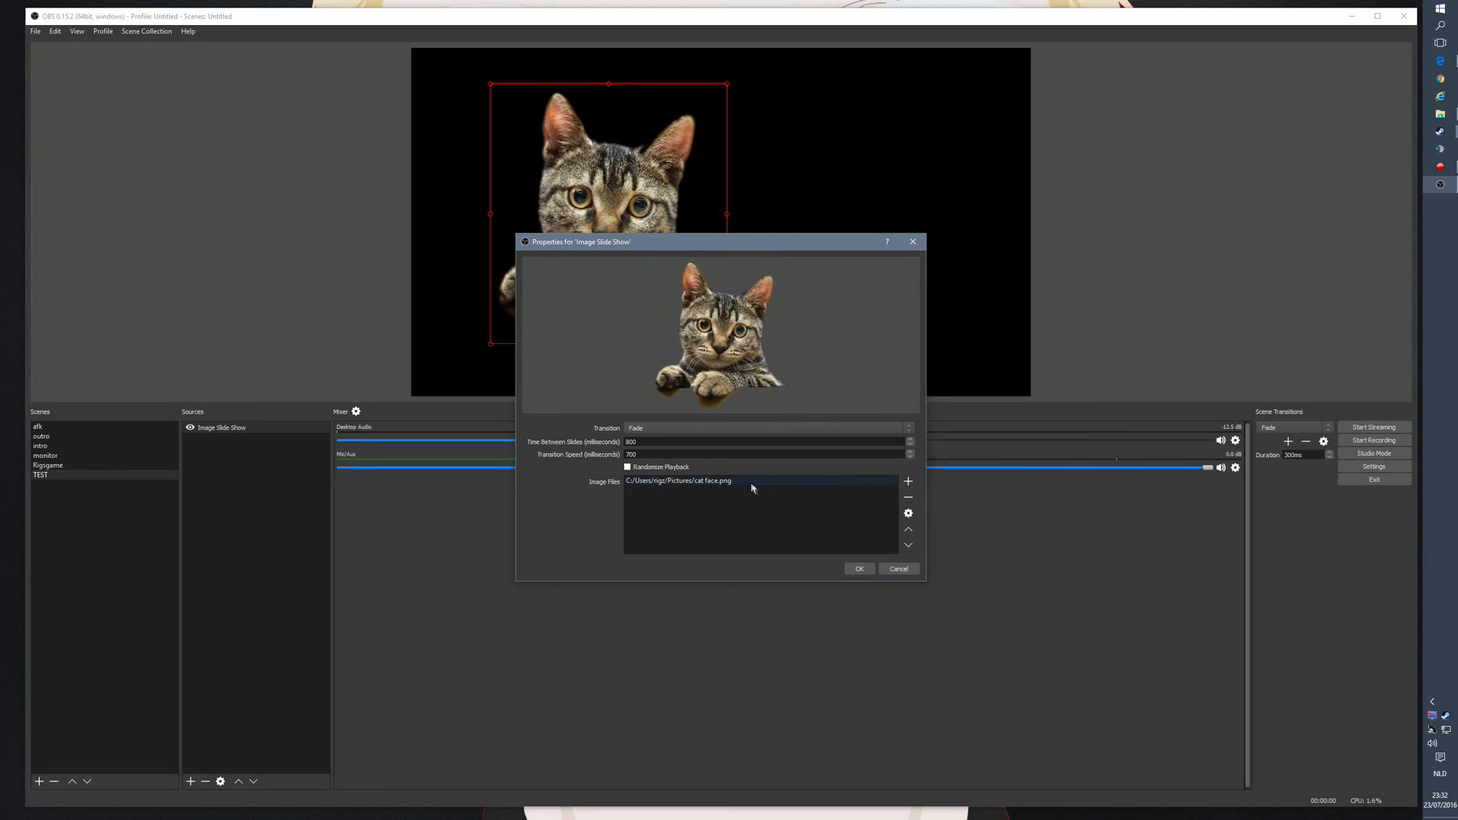
pyautogui.click(909, 497)
pyautogui.click(909, 498)
# Add the gray_overlay and overlay images from the Pictures folder to the slide show's file list.
pyautogui.click(908, 481)
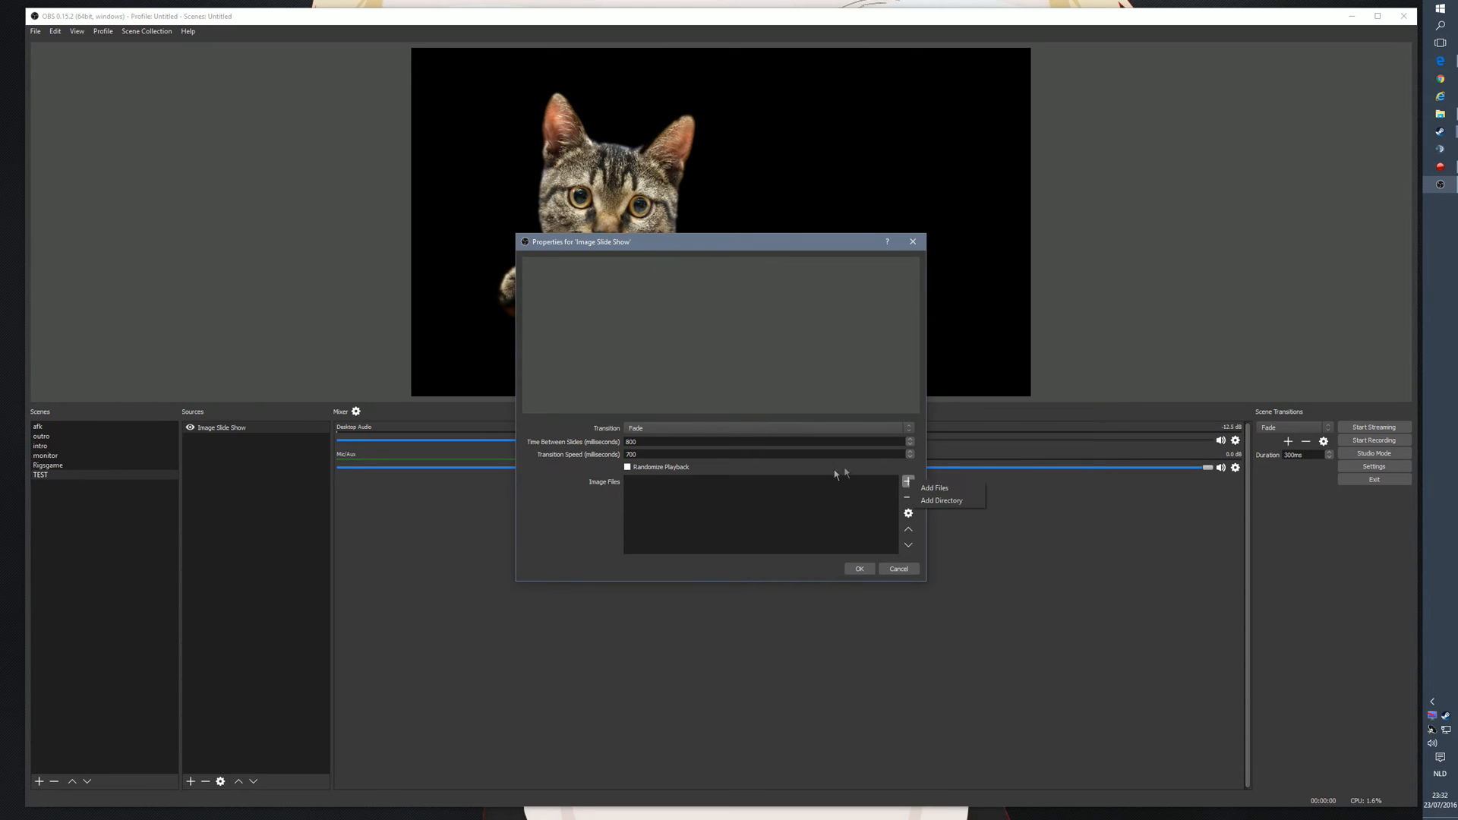
pyautogui.click(946, 487)
pyautogui.click(414, 114)
pyautogui.keyDown('ctrl'); pyautogui.click(350, 138); pyautogui.keyUp('ctrl')
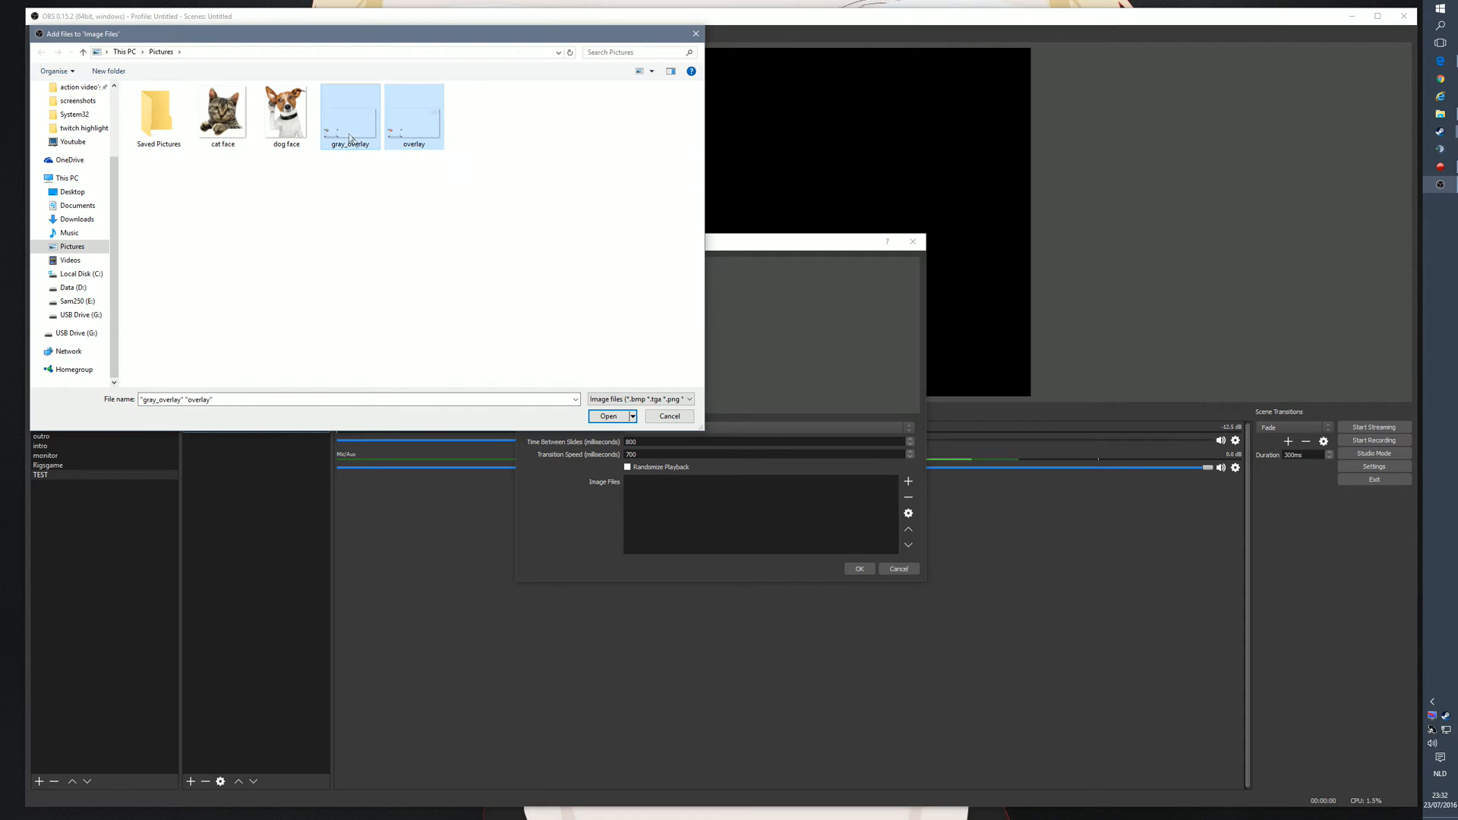
pyautogui.click(610, 416)
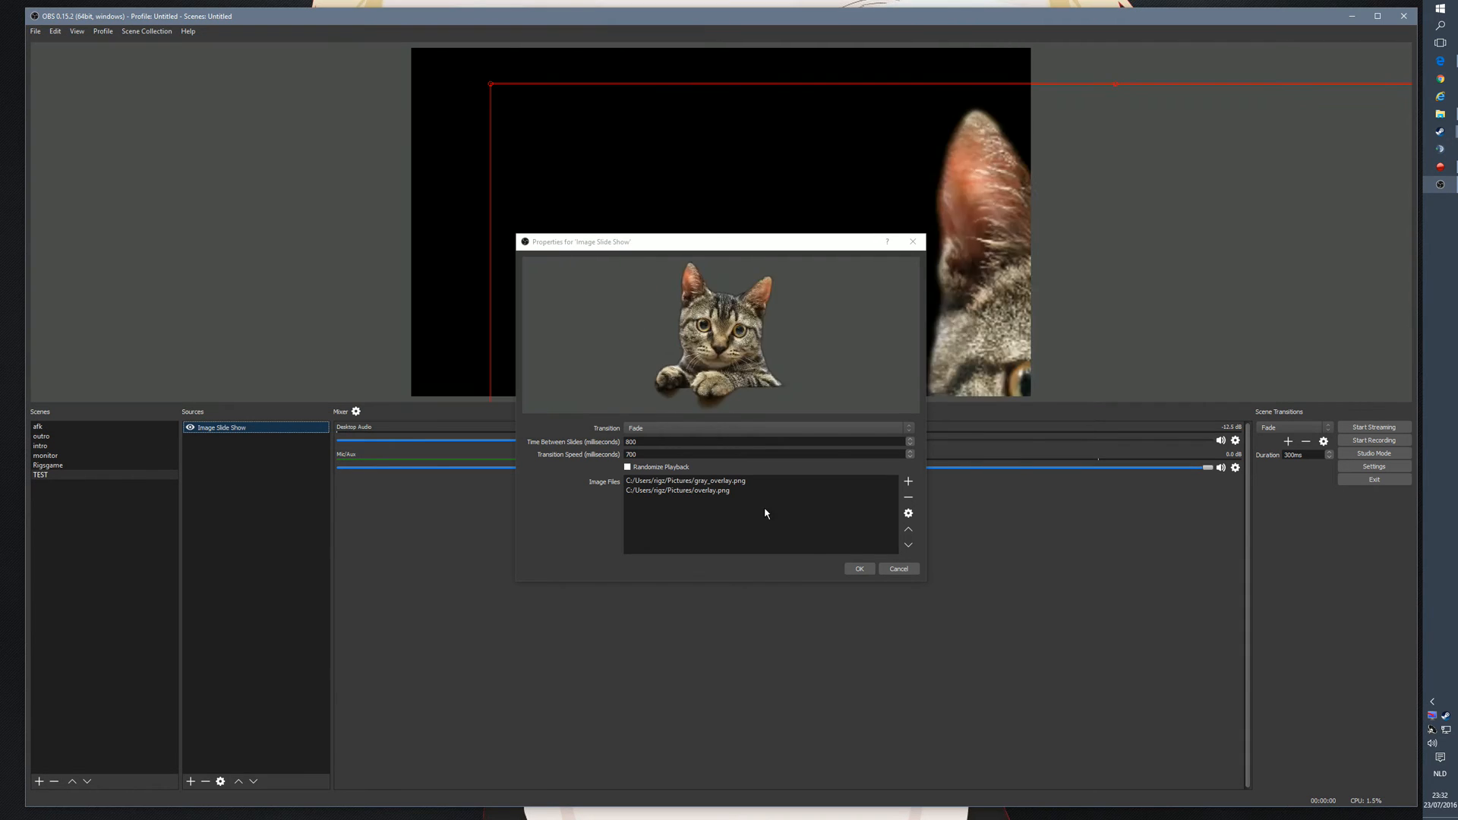
# Confirm the slide show's properties, then reset its transform and enlarge it to fill the whole canvas.
pyautogui.click(859, 569)
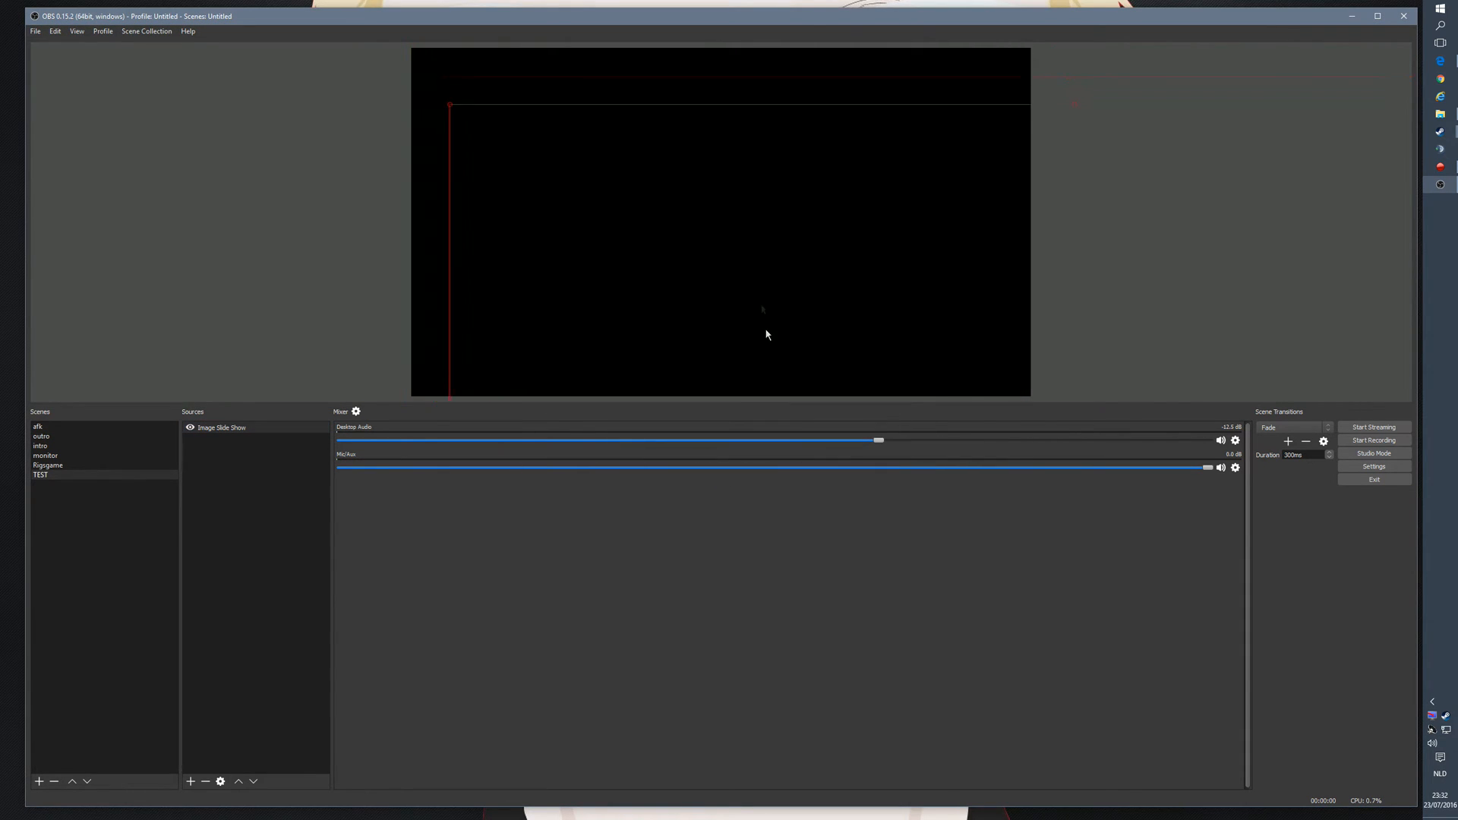
pyautogui.rightClick(710, 206)
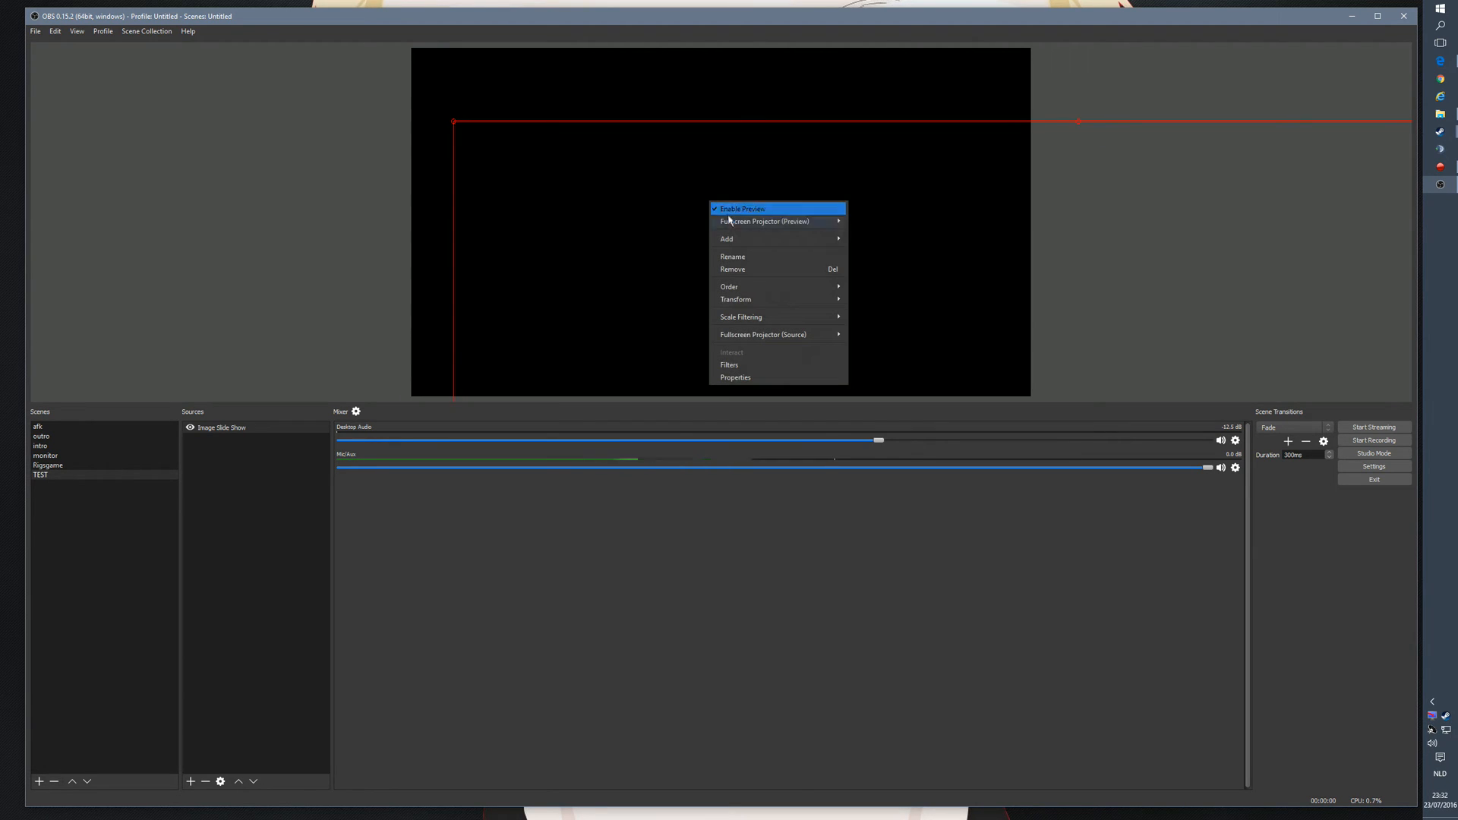
pyautogui.rightClick(240, 428)
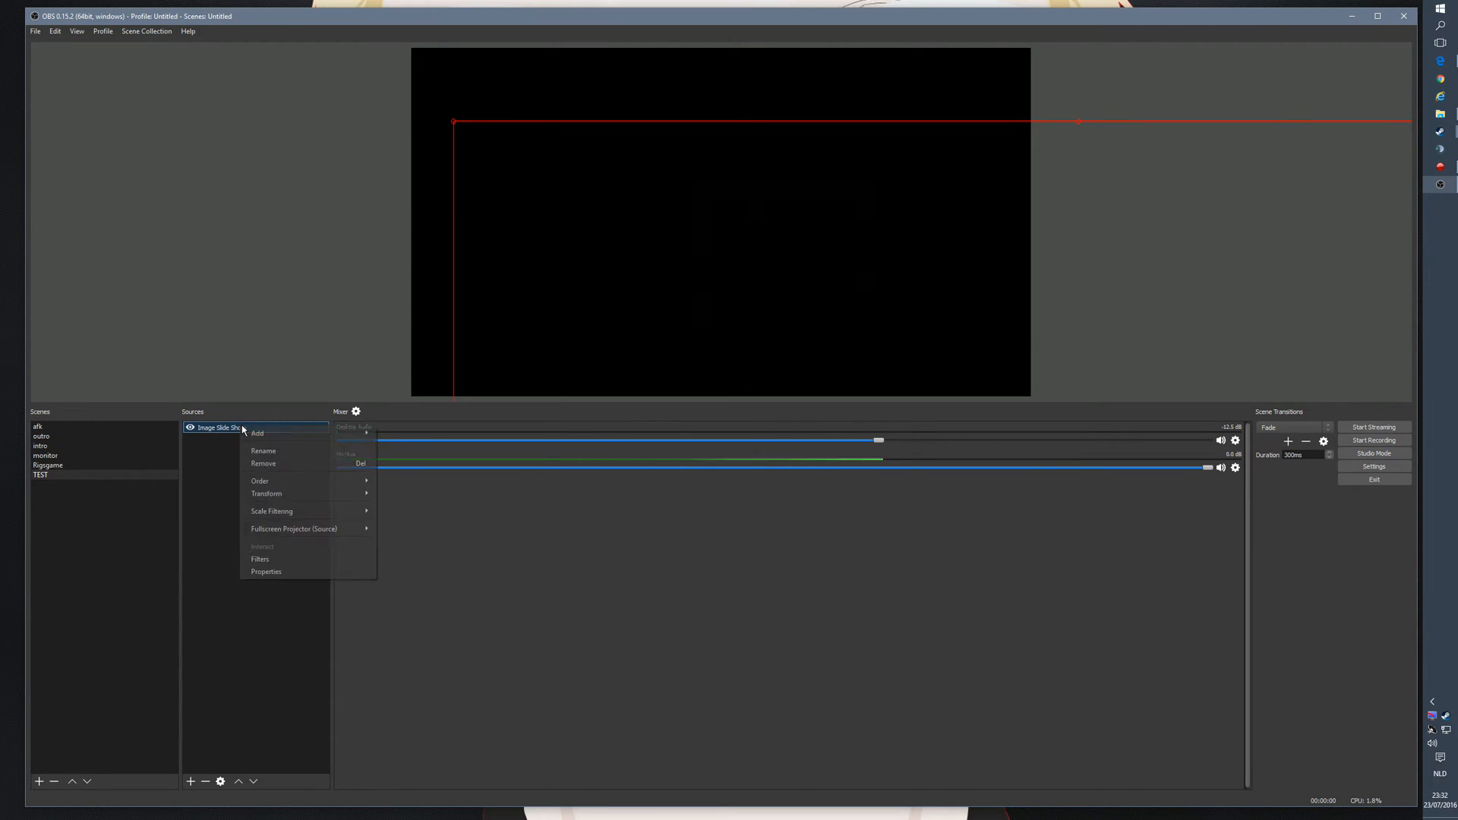
pyautogui.moveTo(289, 493)
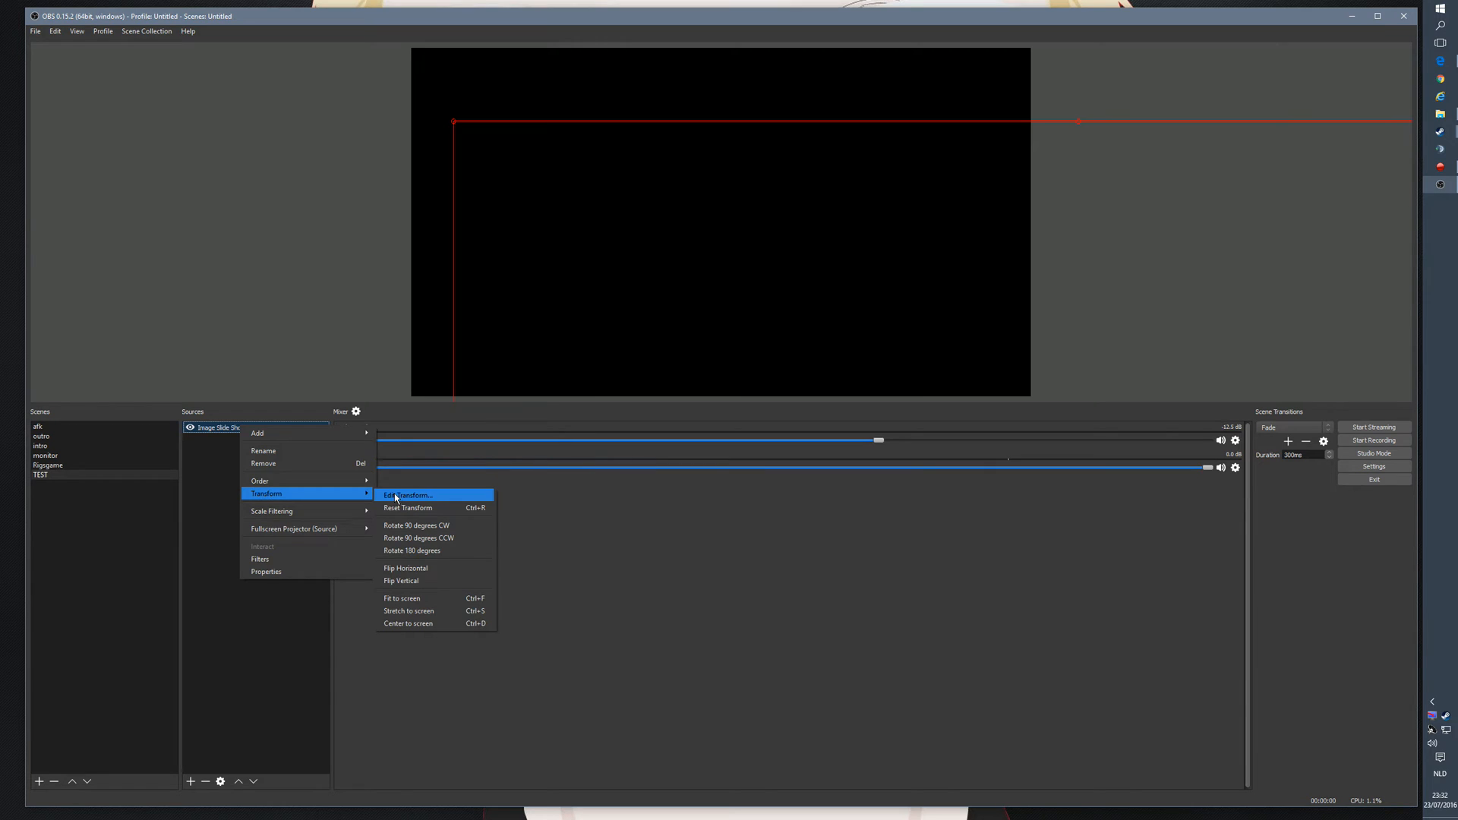
pyautogui.click(408, 508)
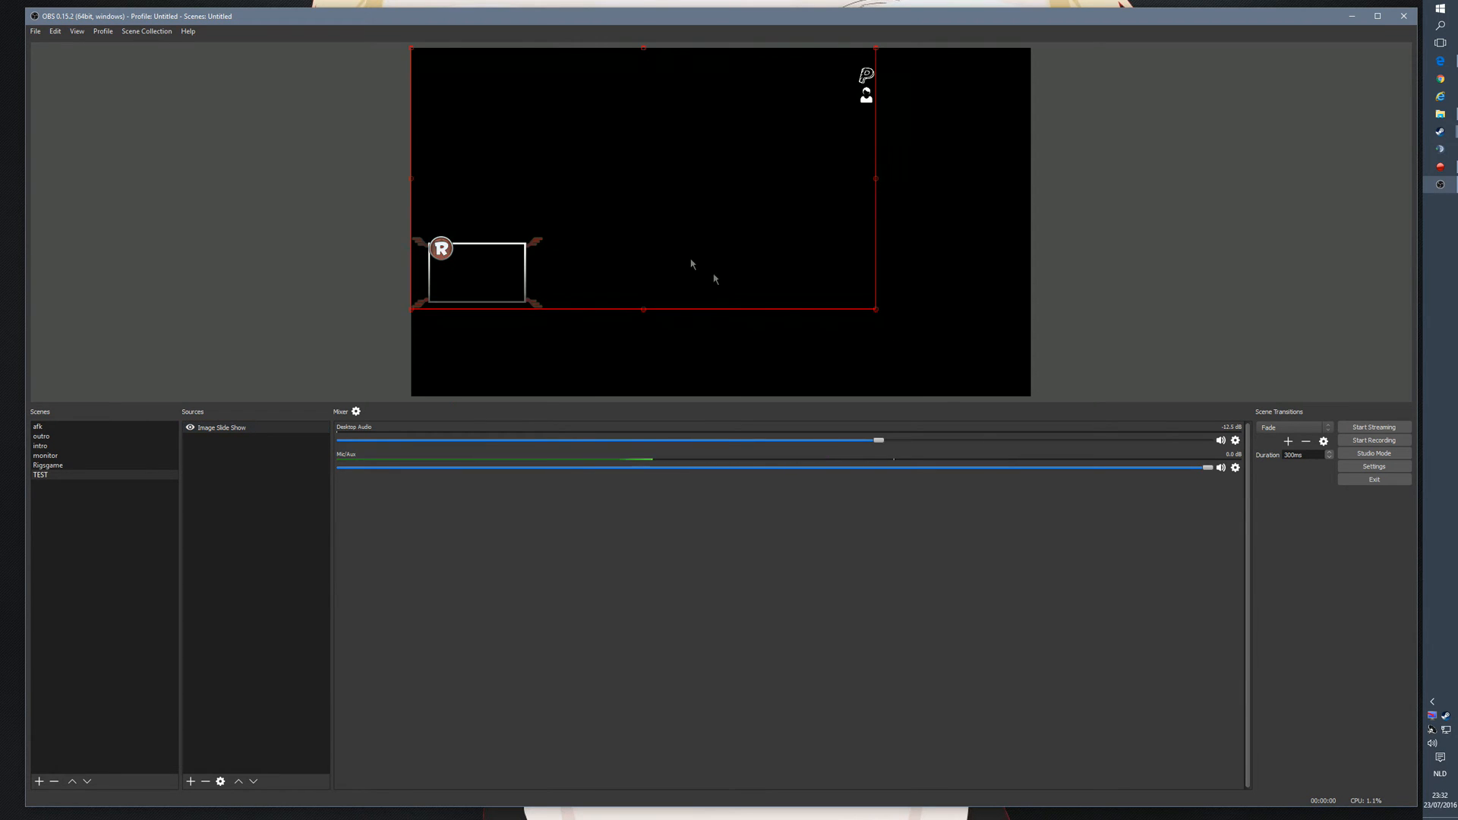
pyautogui.moveTo(875, 309); pyautogui.dragTo(1030, 397)
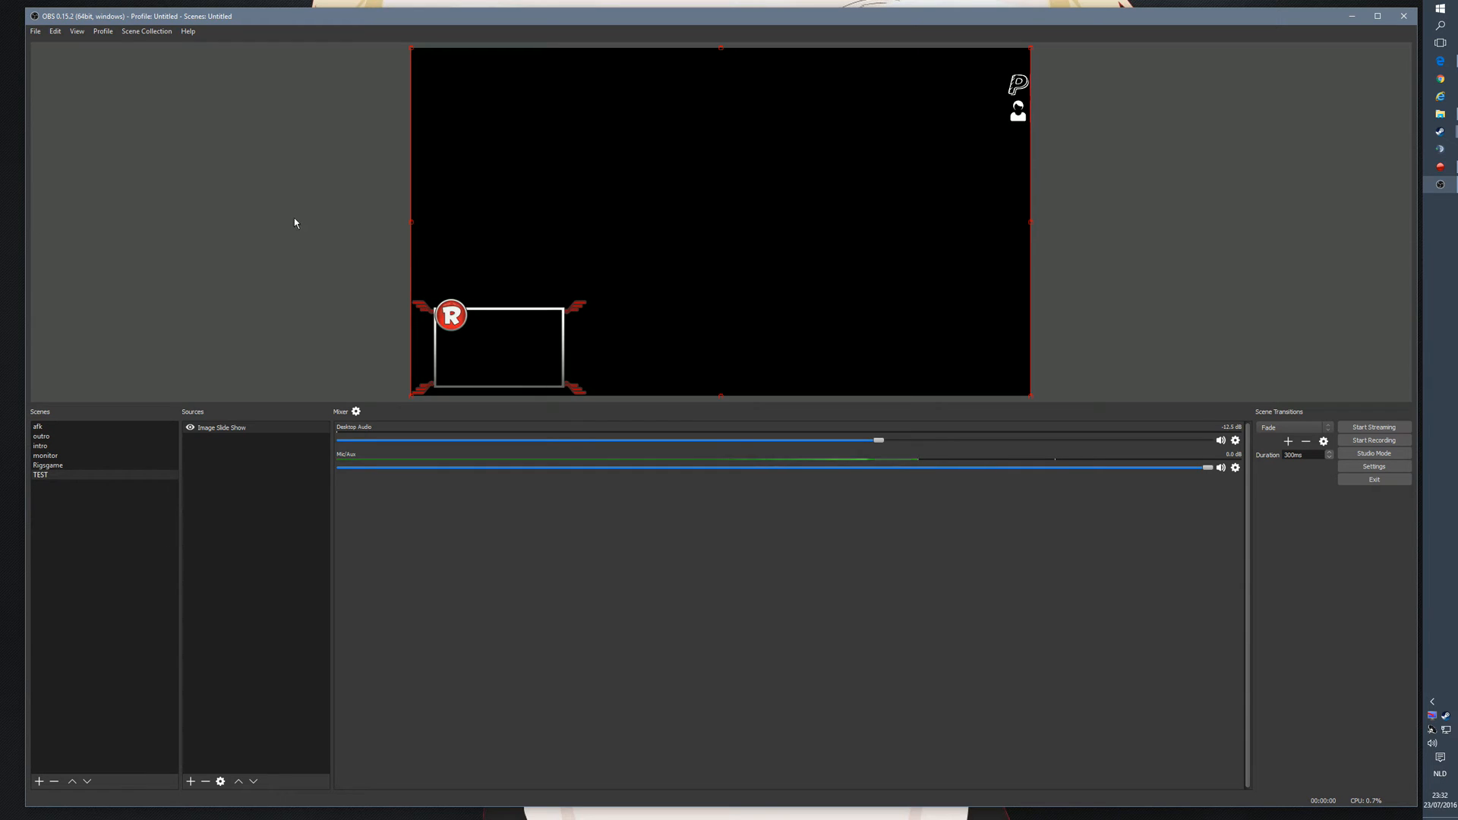
# Remove gray_overlay.png from the Image Slide Show's file list so that only overlay.png is used.
pyautogui.rightClick(237, 430)
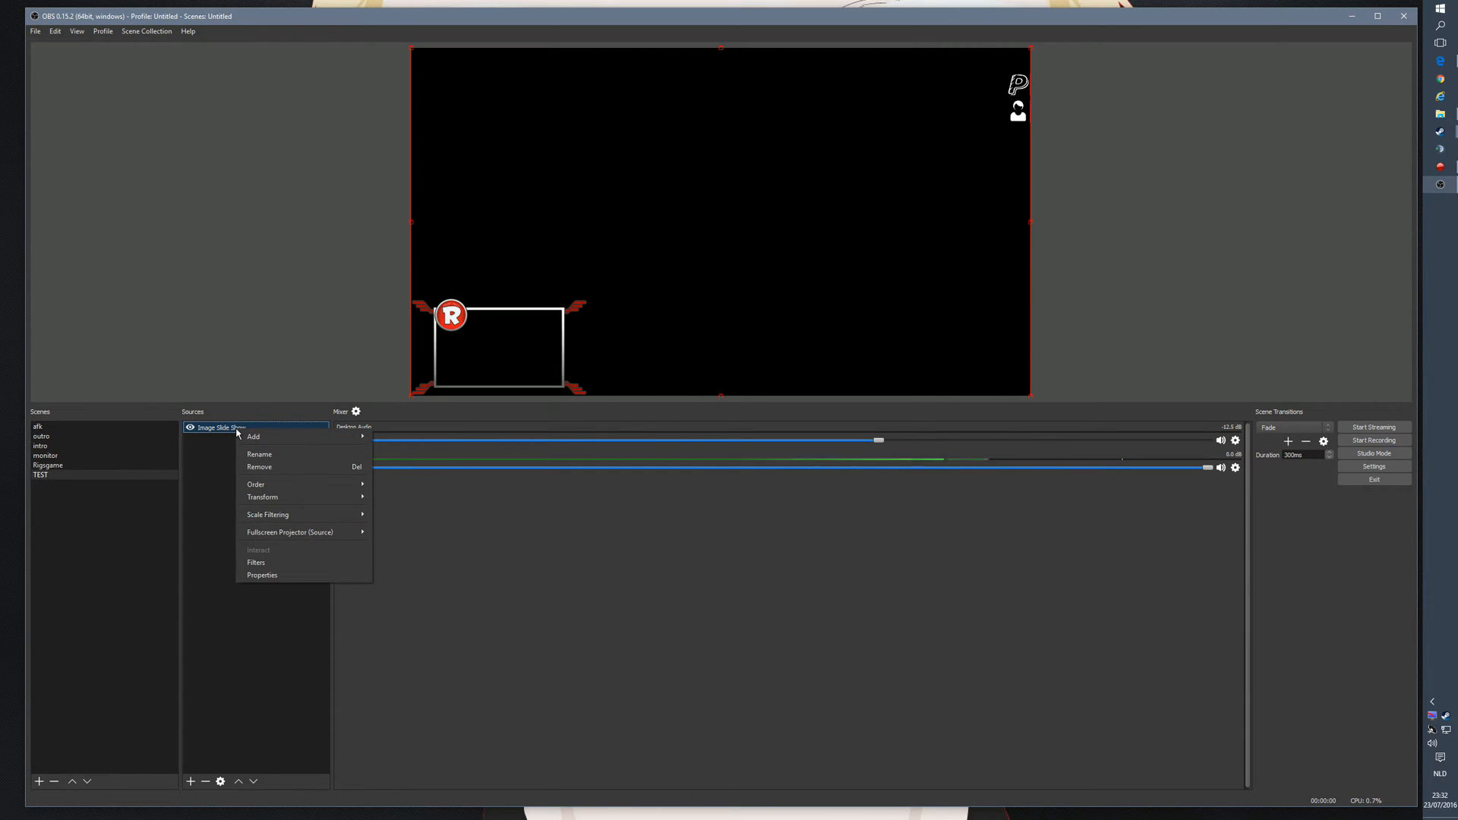
pyautogui.click(265, 575)
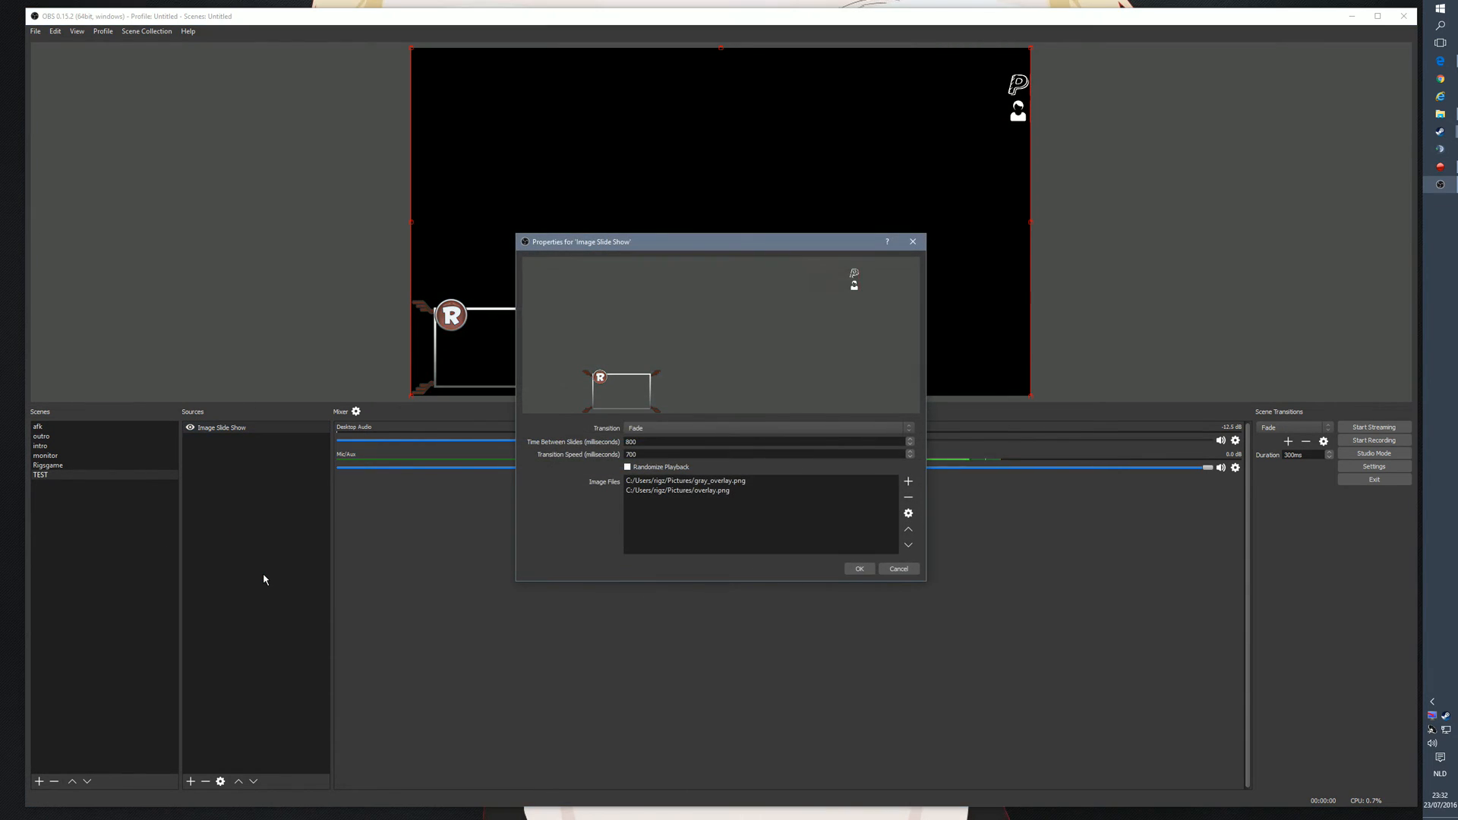
pyautogui.click(719, 482)
pyautogui.click(908, 497)
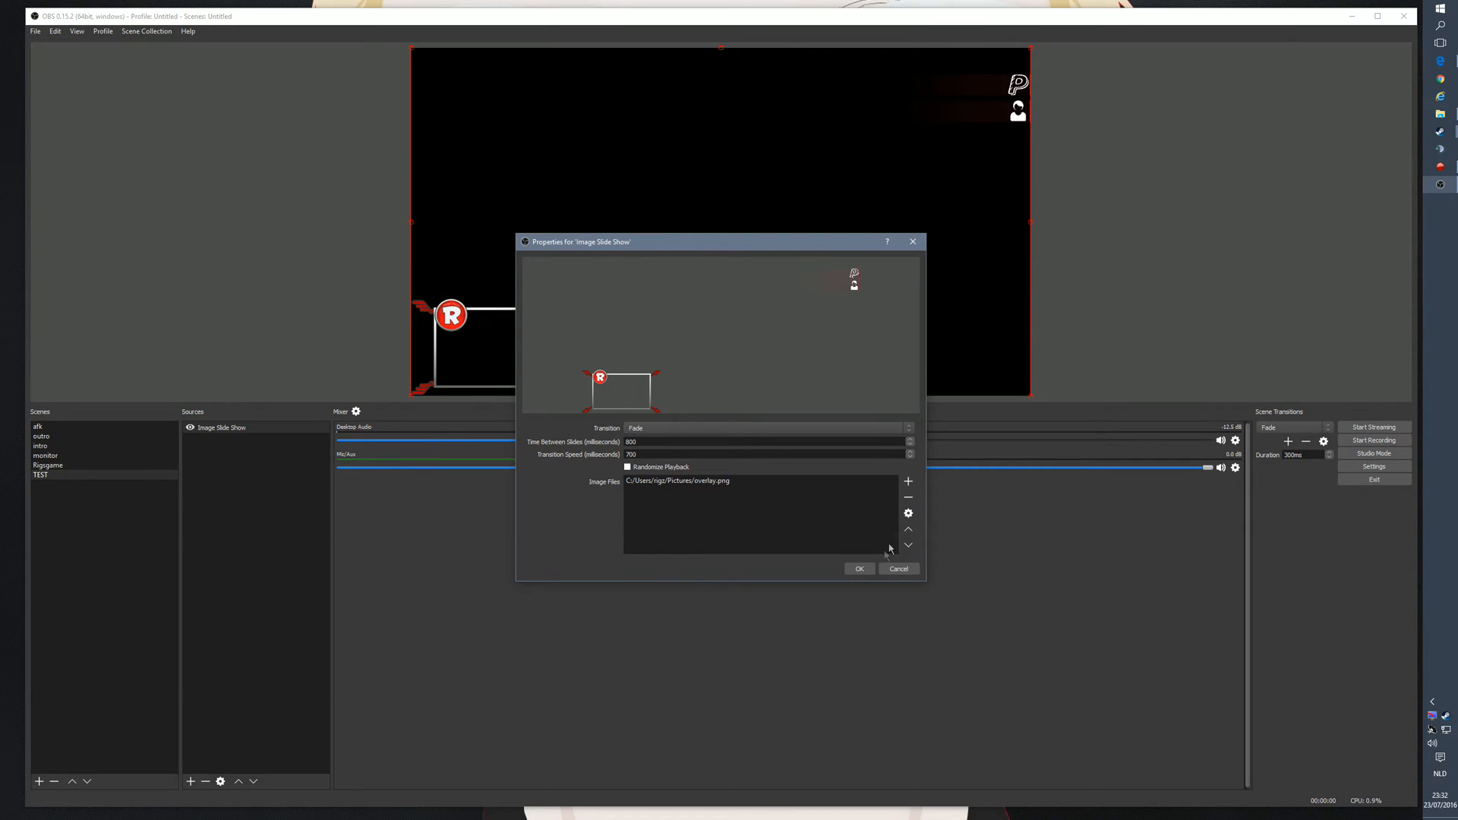
pyautogui.click(870, 569)
# Add a new BrowserSource to the TEST scene, leaving its default URL and 800 by 600 size.
pyautogui.rightClick(230, 495)
pyautogui.moveTo(243, 503)
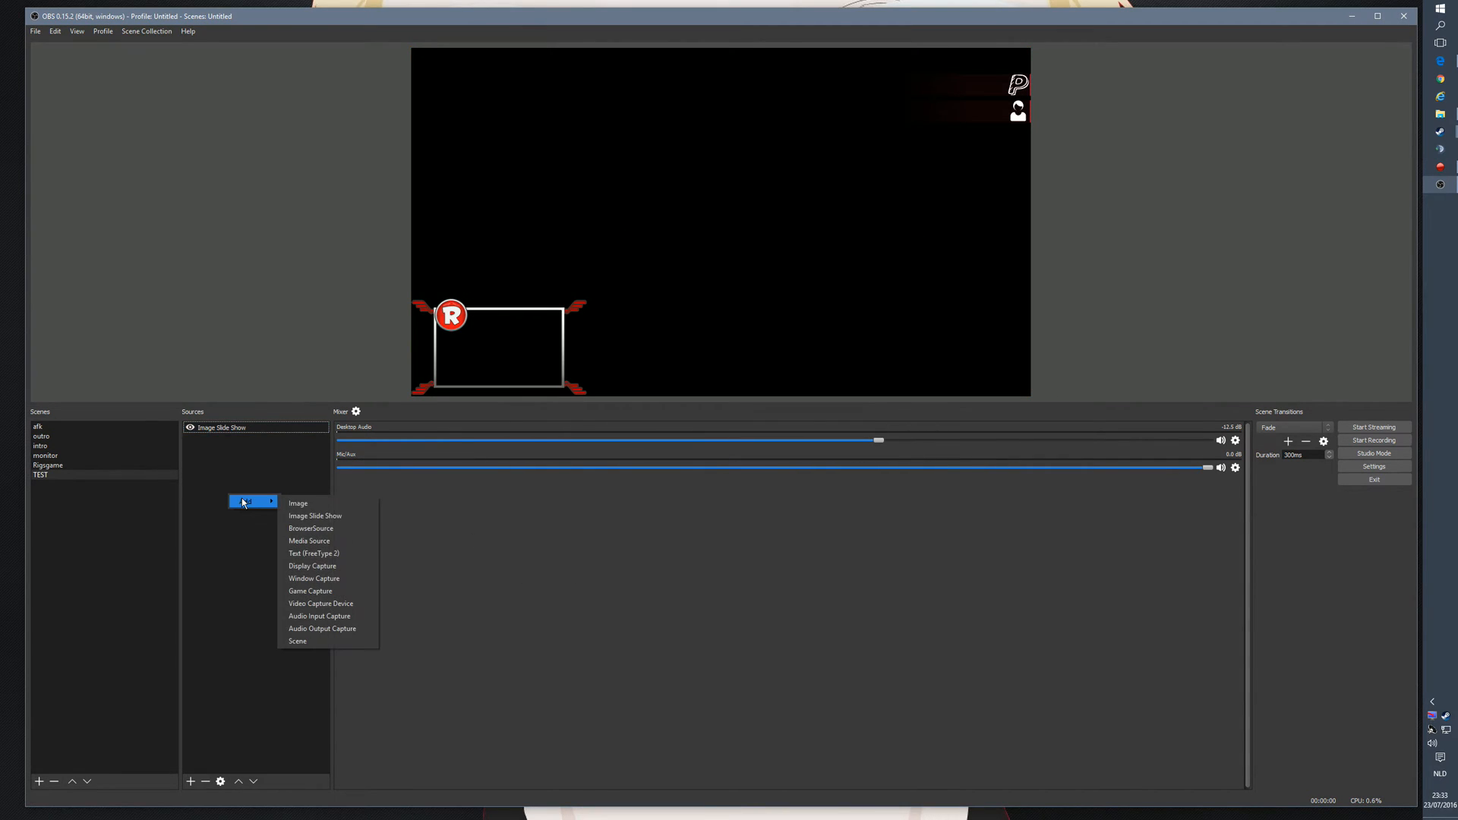
pyautogui.click(325, 529)
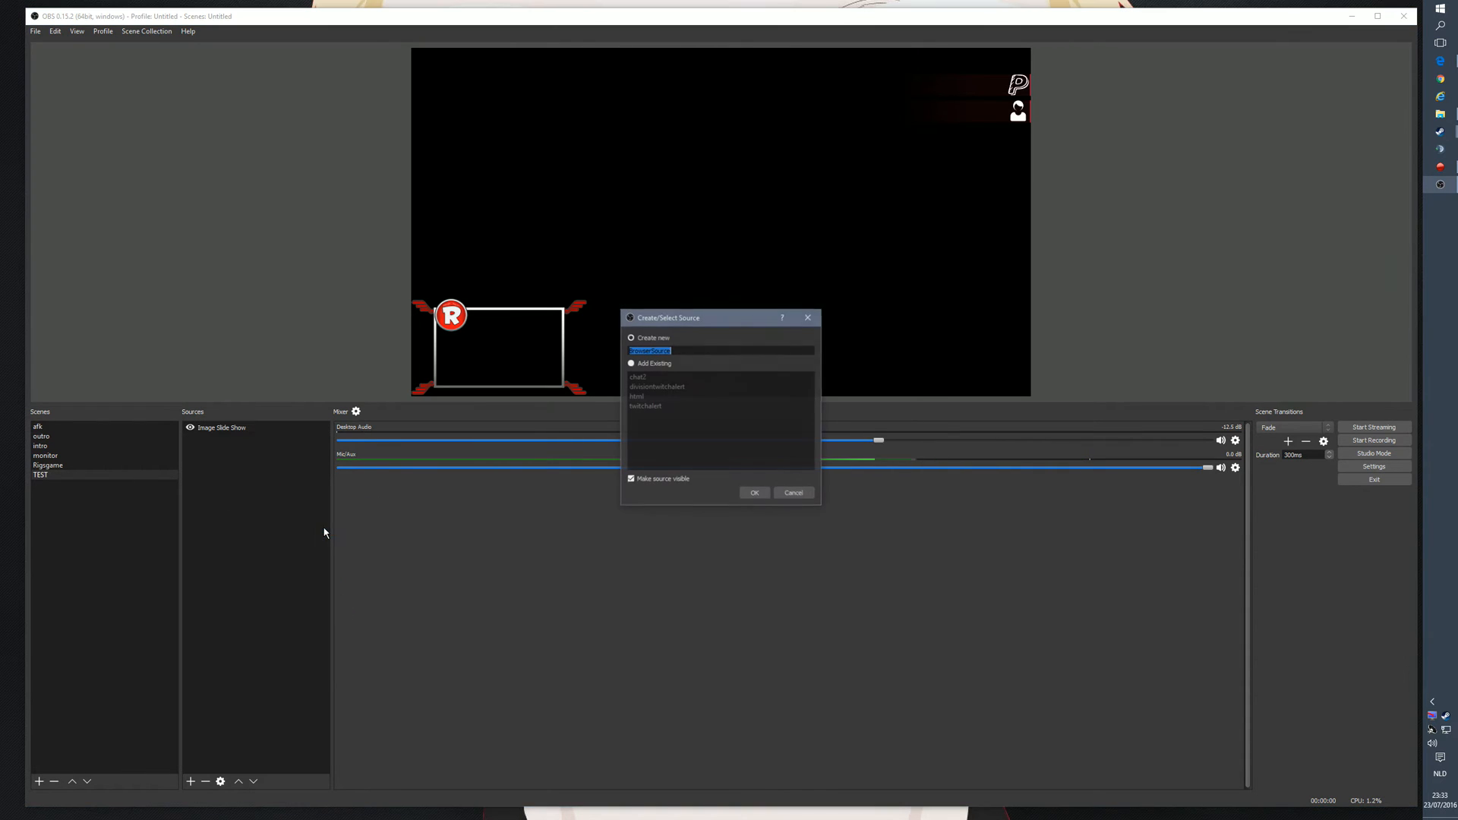
pyautogui.click(757, 494)
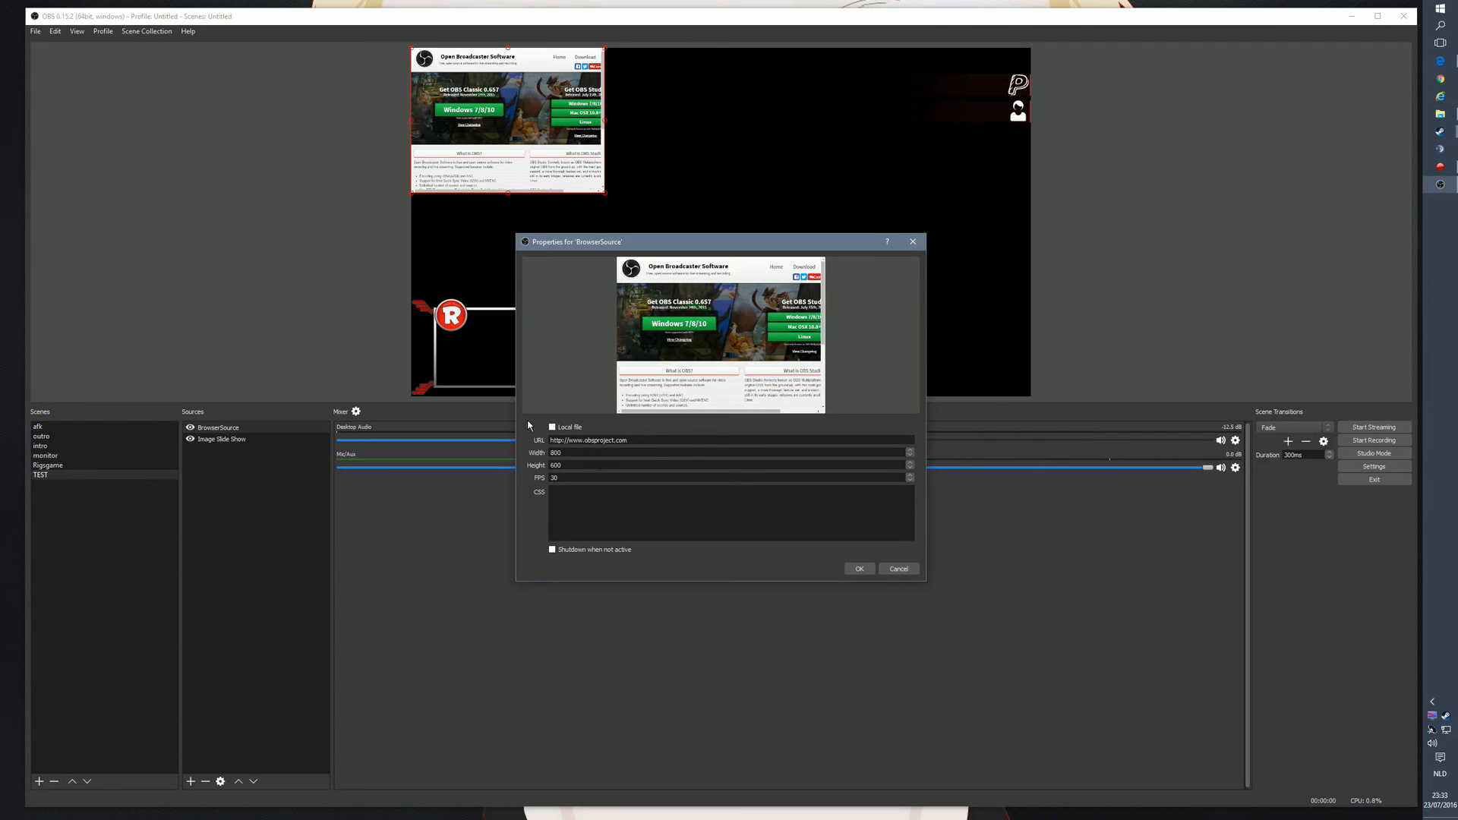
pyautogui.click(889, 570)
# Remove the BrowserSource from the TEST scene.
pyautogui.rightClick(227, 428)
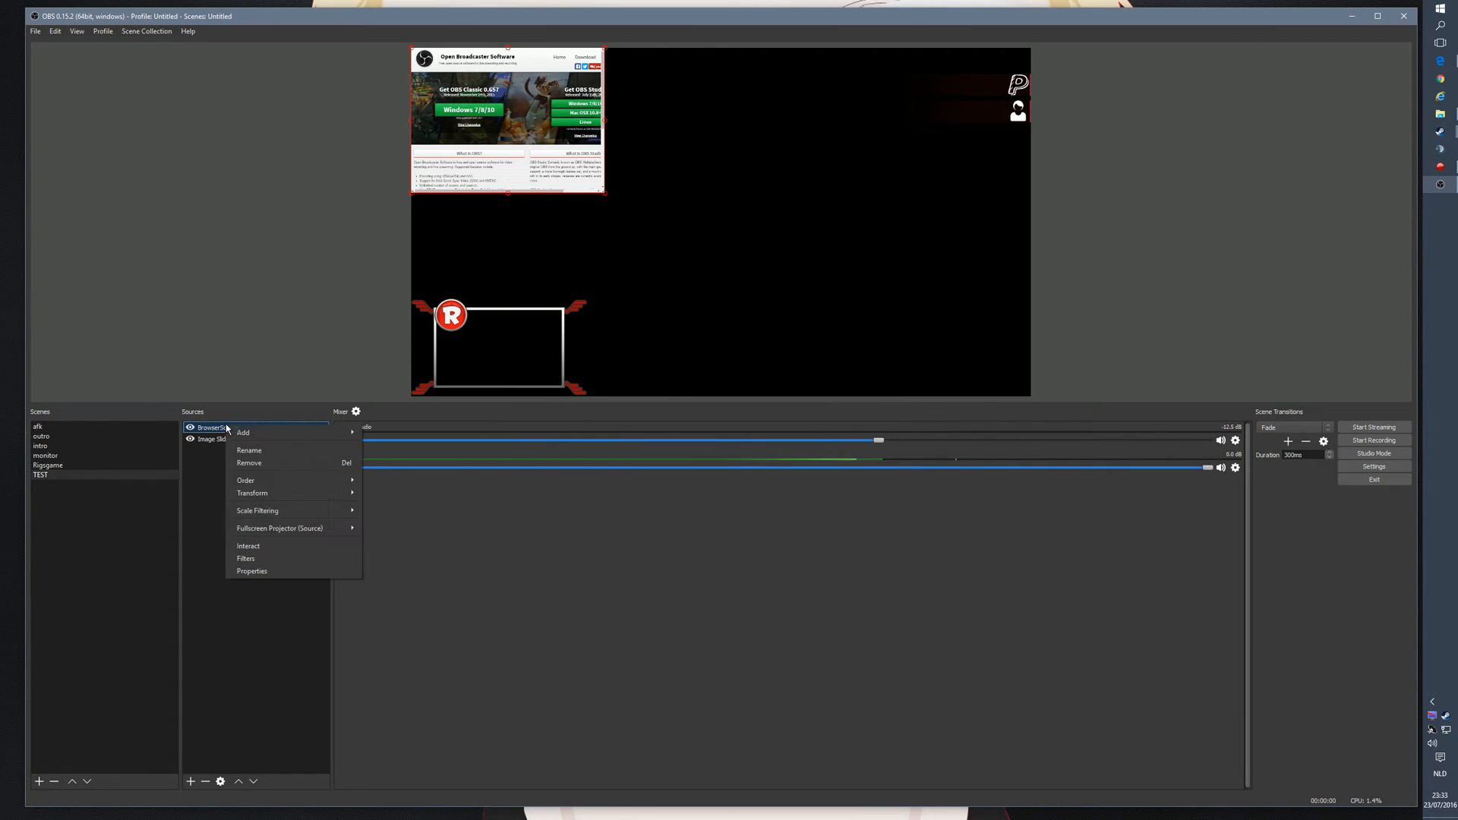
pyautogui.click(250, 463)
pyautogui.press('Return')
# Begin creating a new Media Source in the TEST scene.
pyautogui.rightClick(244, 481)
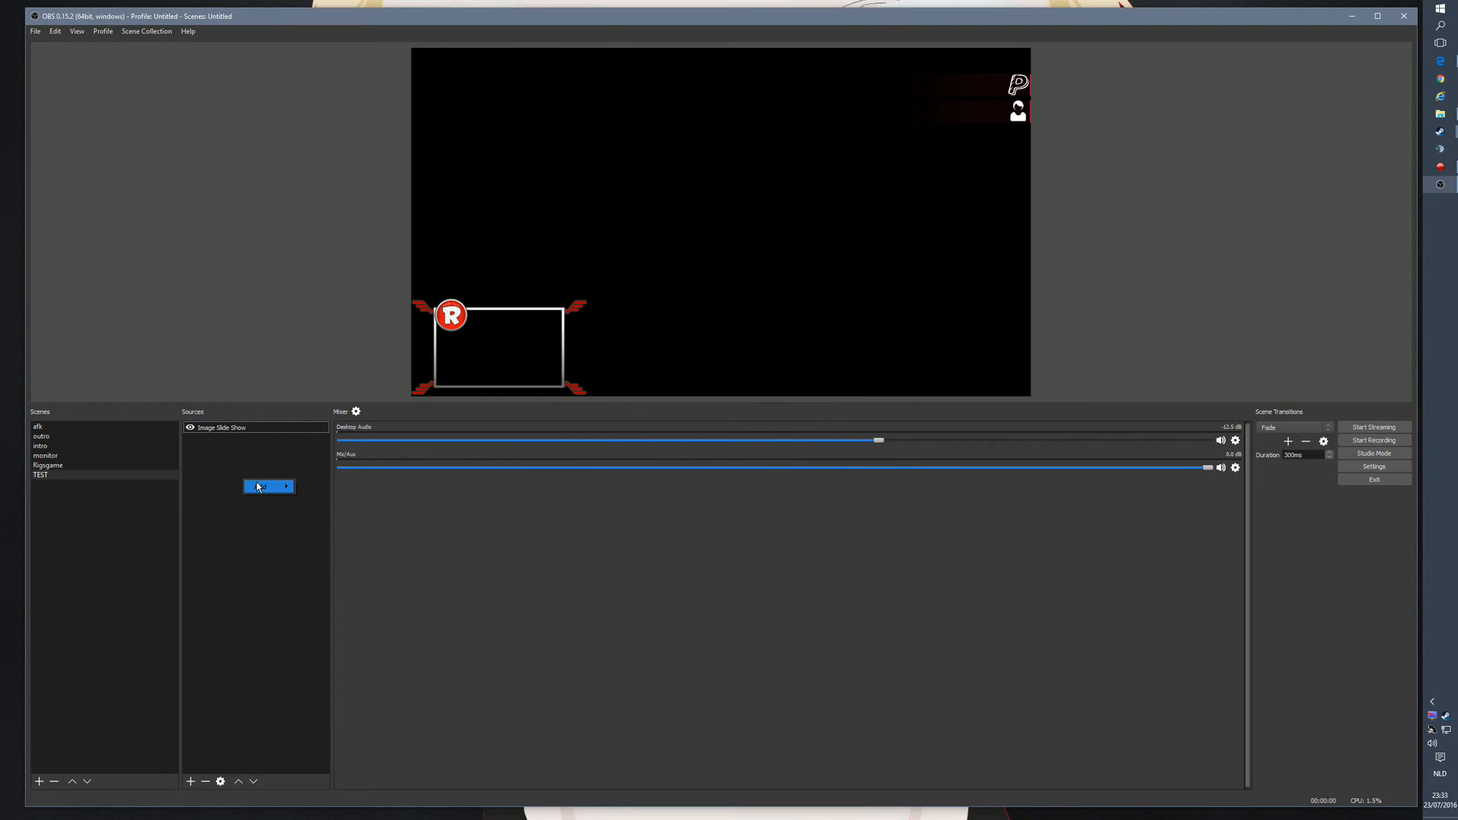
pyautogui.moveTo(258, 487)
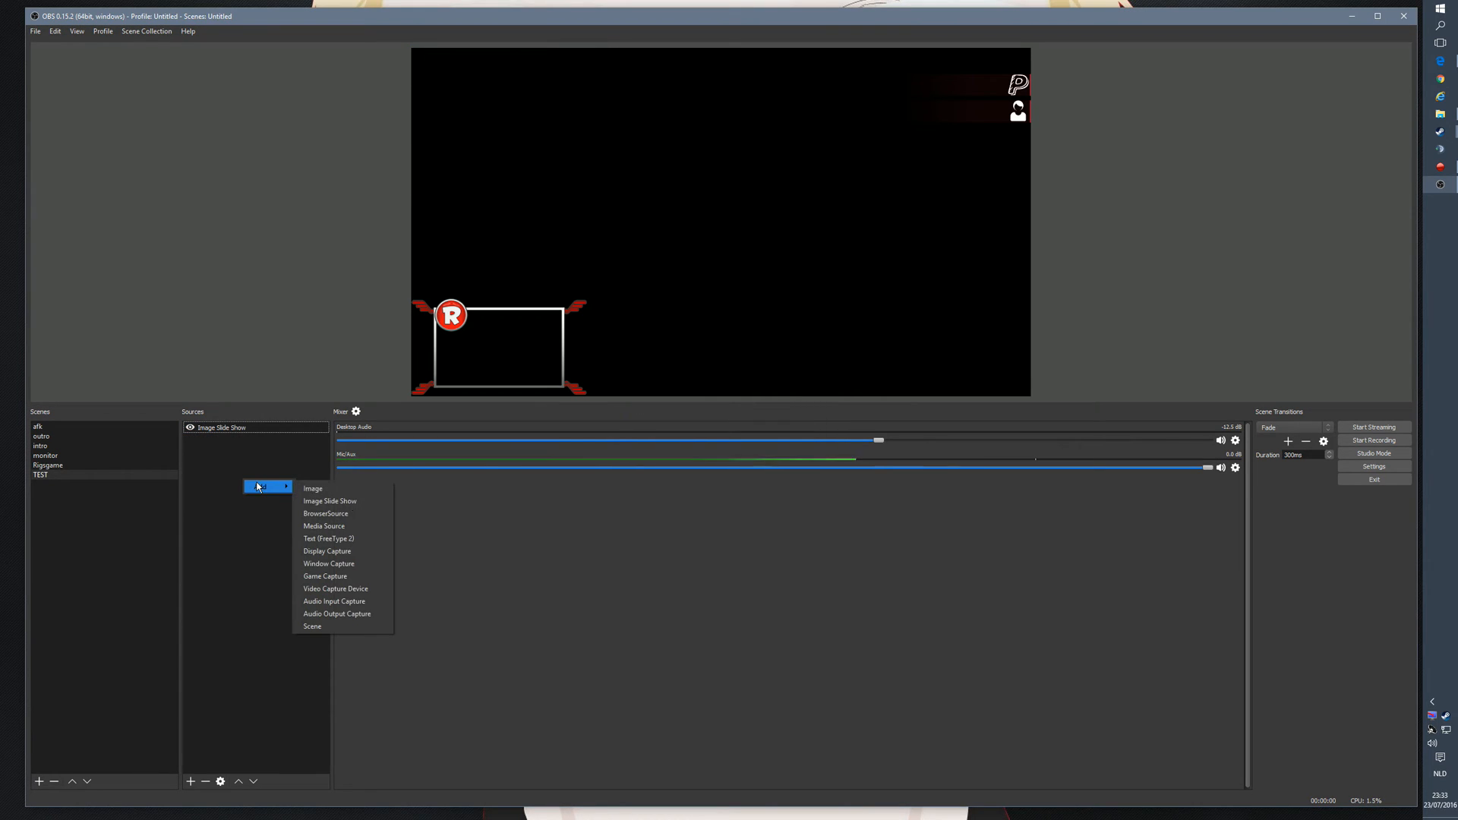
pyautogui.click(351, 524)
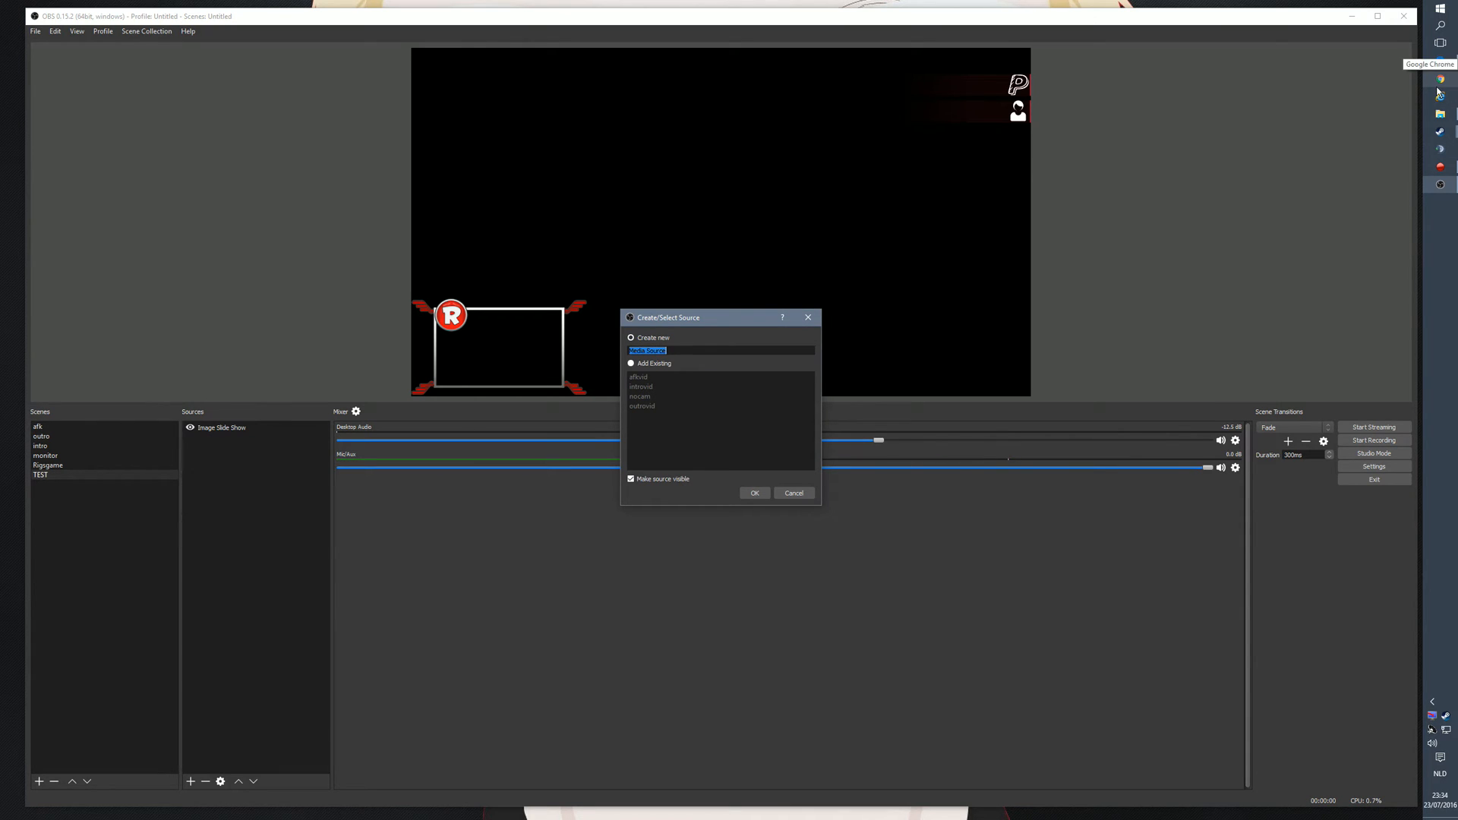
# Switch to the Edge browser and examine the Video source plugin page's address and its 32bit and 64bit downloads.
pyautogui.click(1444, 63)
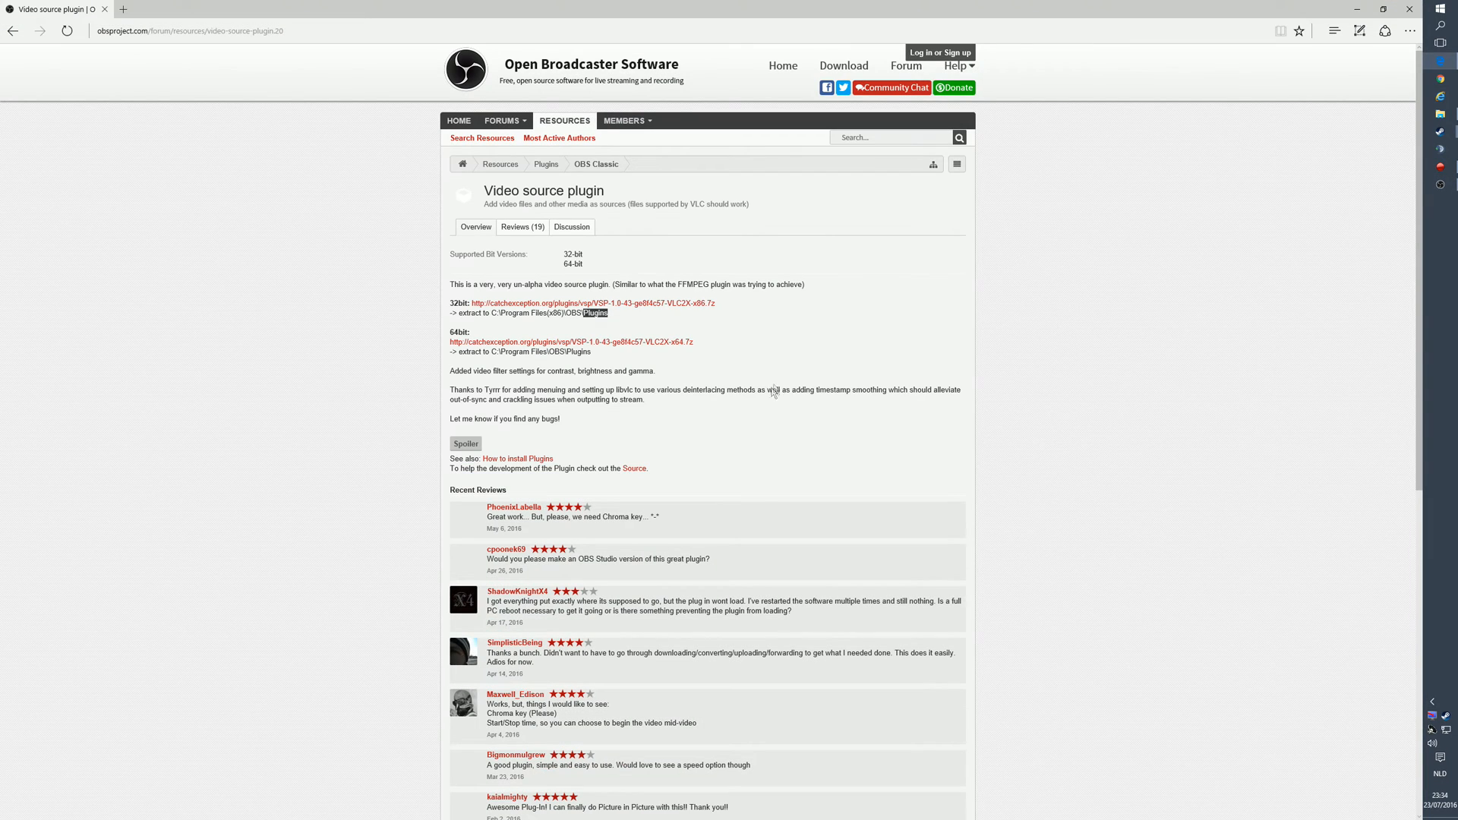
pyautogui.click(296, 30)
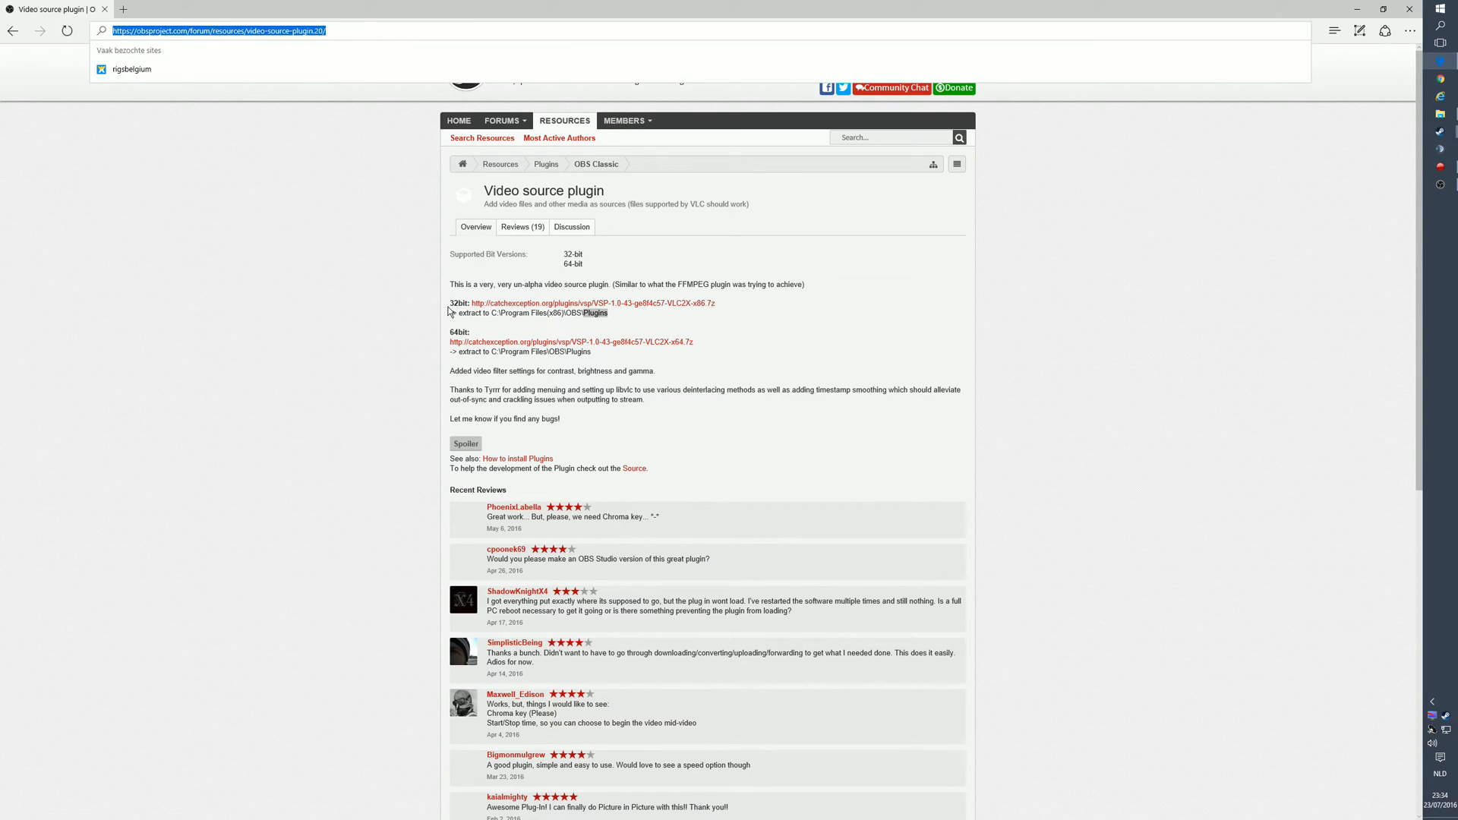
pyautogui.moveTo(451, 304); pyautogui.dragTo(465, 303)
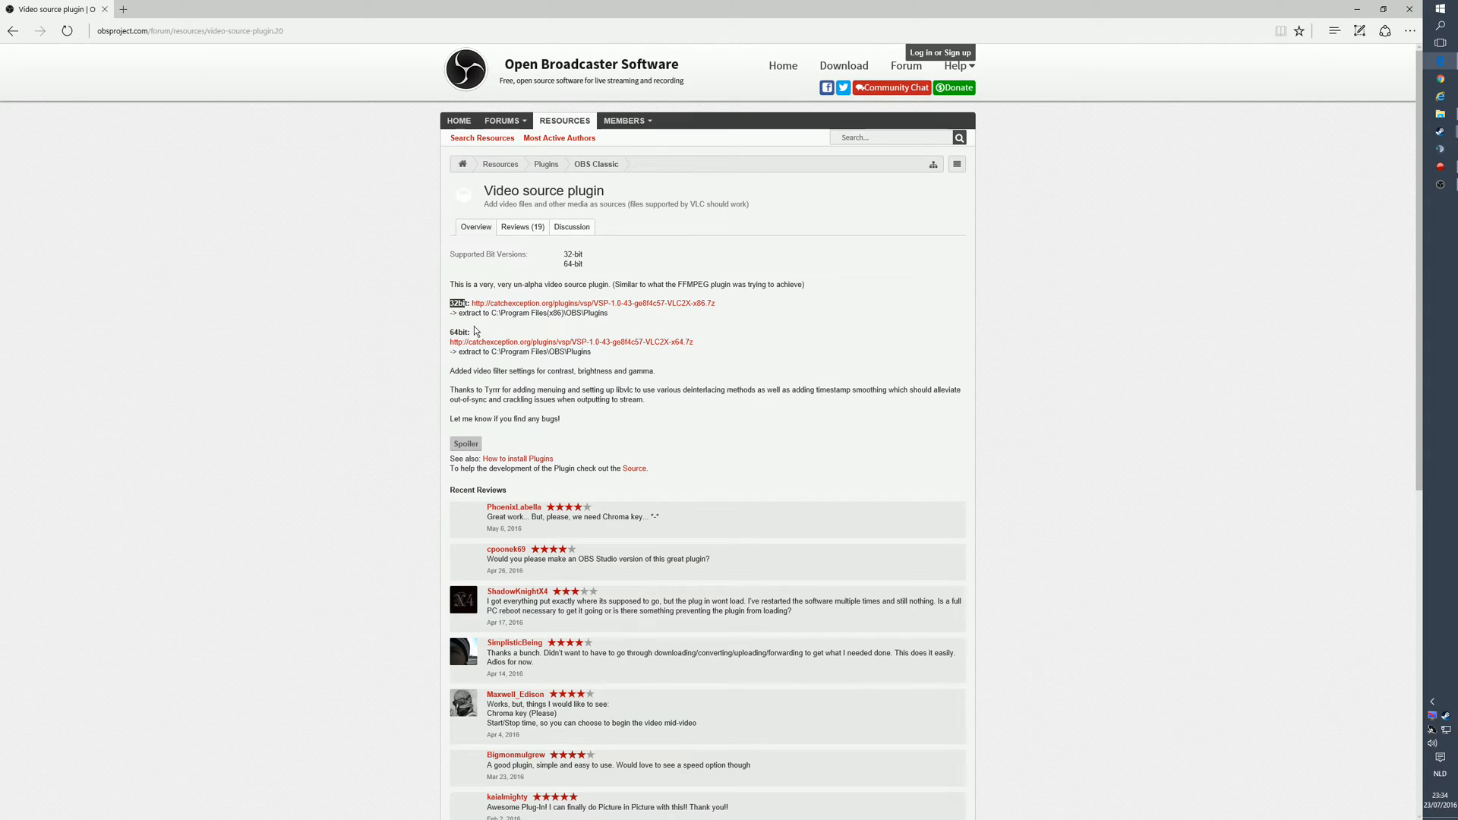
pyautogui.moveTo(450, 332); pyautogui.dragTo(470, 332)
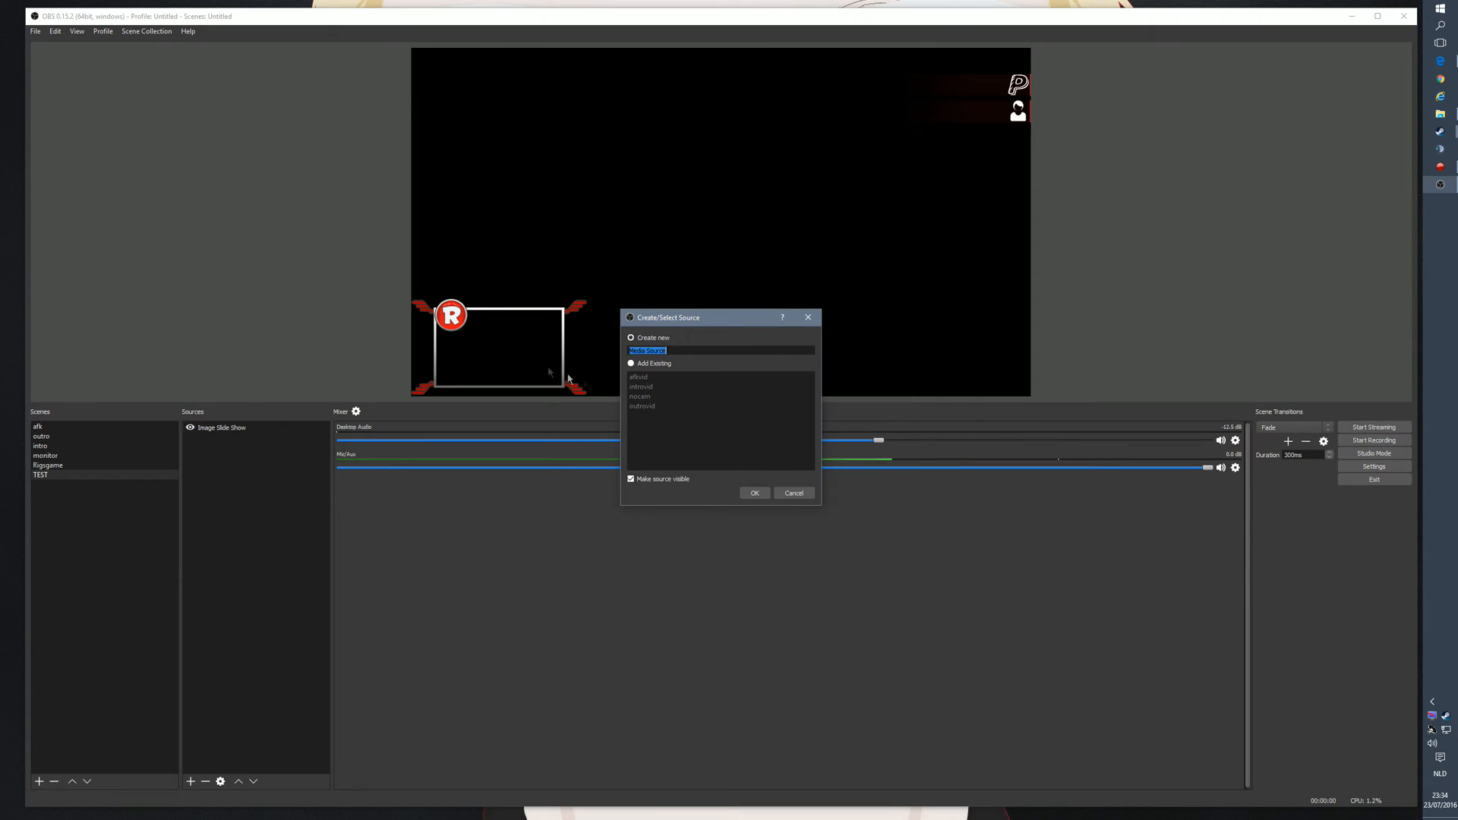
# Create the Media Source with videoo.mov from the Pictures folder as its local file and Loop enabled.
pyautogui.click(757, 493)
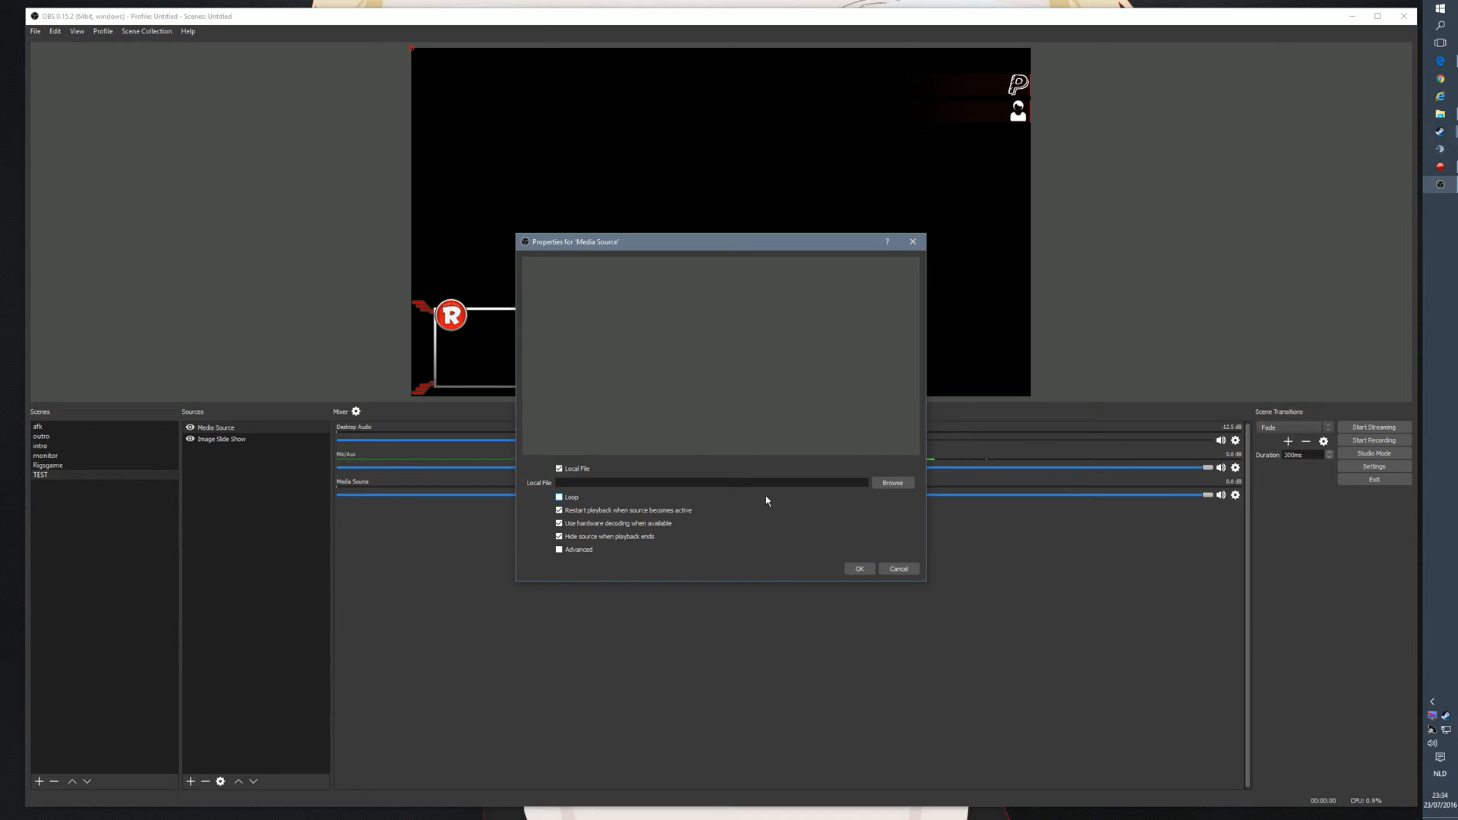
pyautogui.click(893, 483)
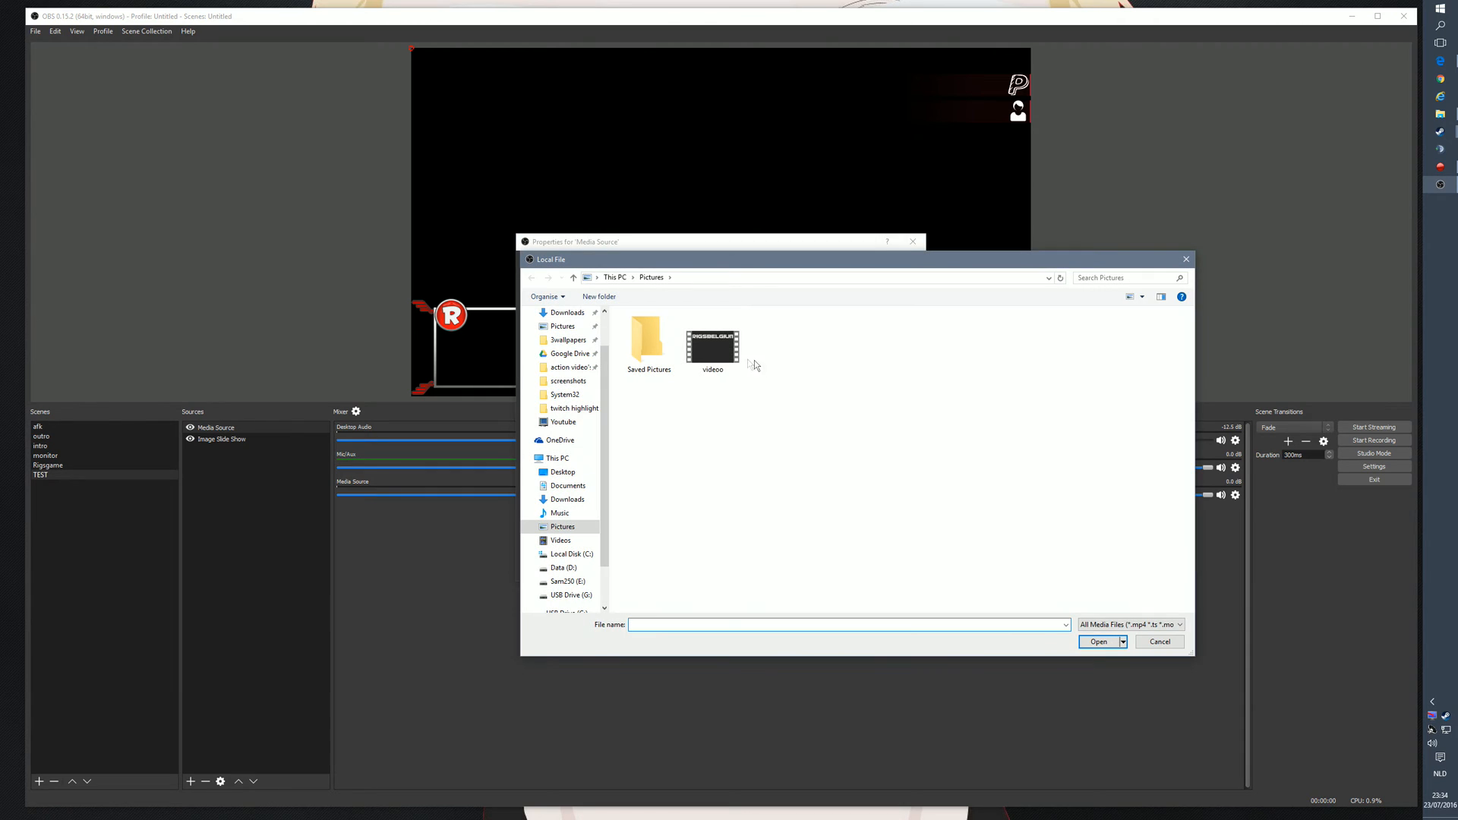
pyautogui.click(734, 360)
pyautogui.click(1095, 642)
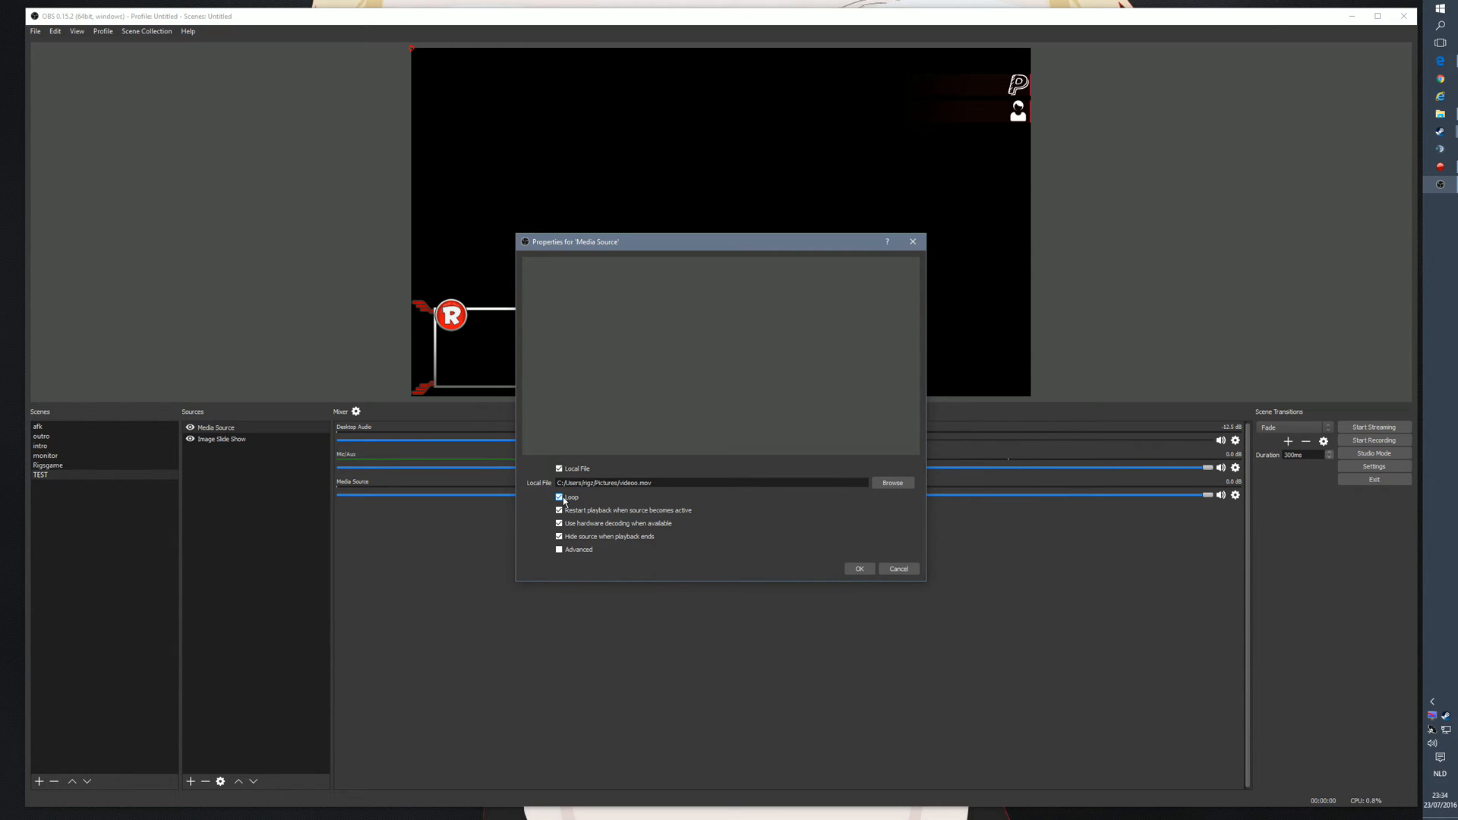
pyautogui.click(860, 569)
# Shrink the video and move it into the overlay's webcam frame, adjusting its corners to match the frame.
pyautogui.moveTo(660, 220); pyautogui.dragTo(564, 316)
pyautogui.moveTo(433, 214); pyautogui.dragTo(590, 305)
pyautogui.moveTo(655, 342); pyautogui.dragTo(497, 341)
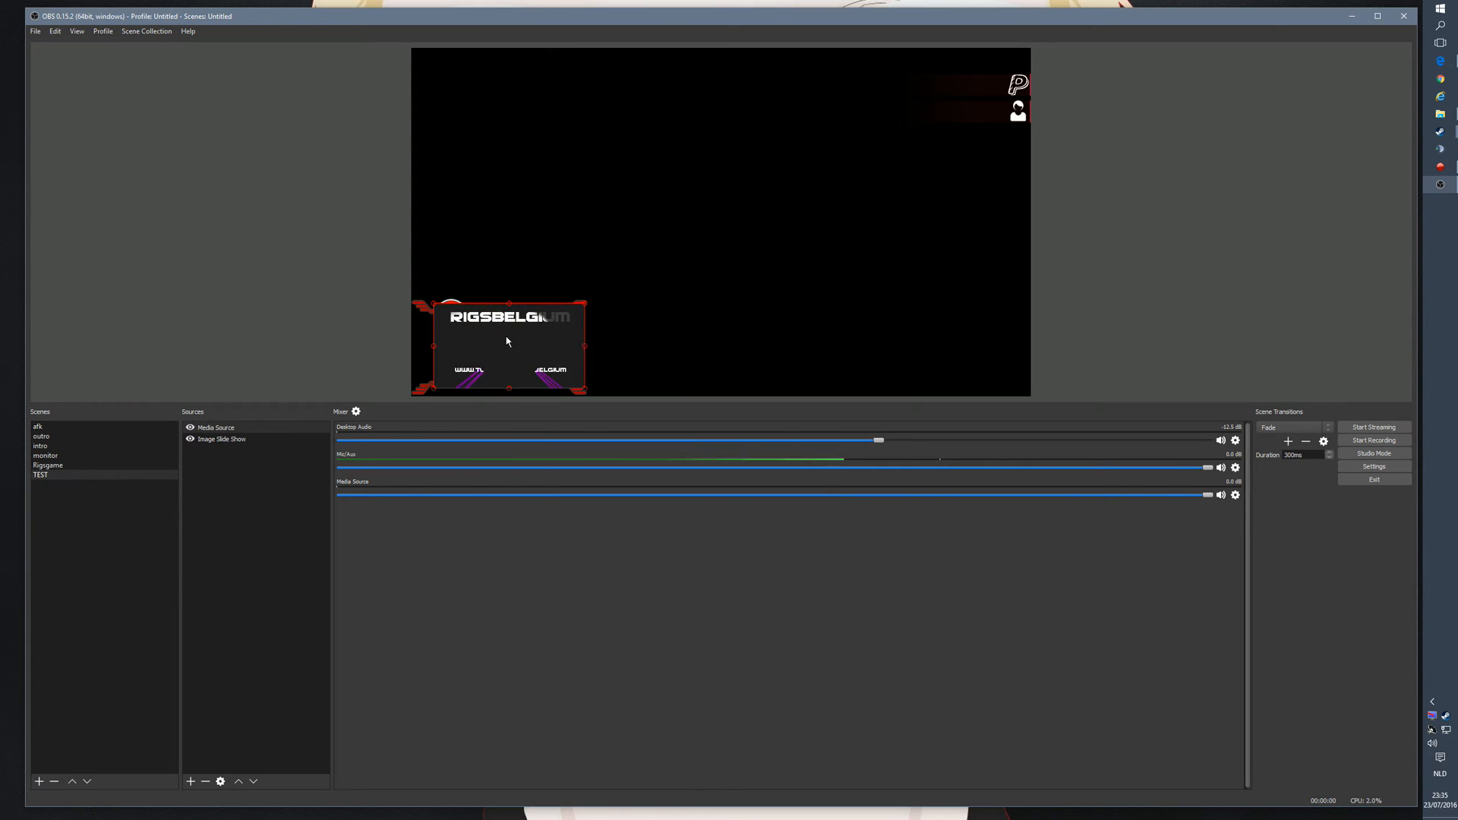
pyautogui.moveTo(585, 351); pyautogui.dragTo(561, 389)
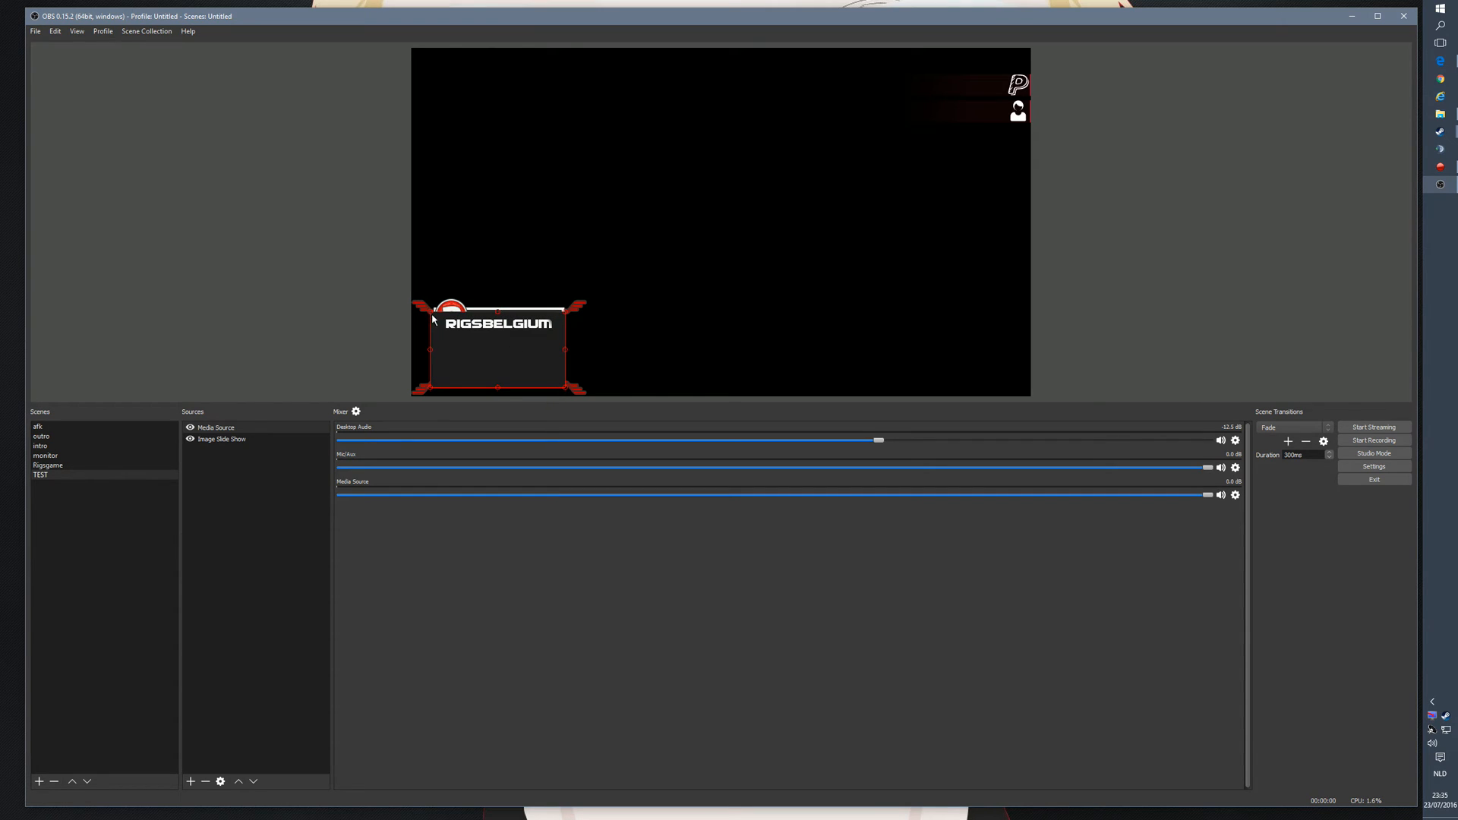
pyautogui.moveTo(430, 312); pyautogui.dragTo(433, 308)
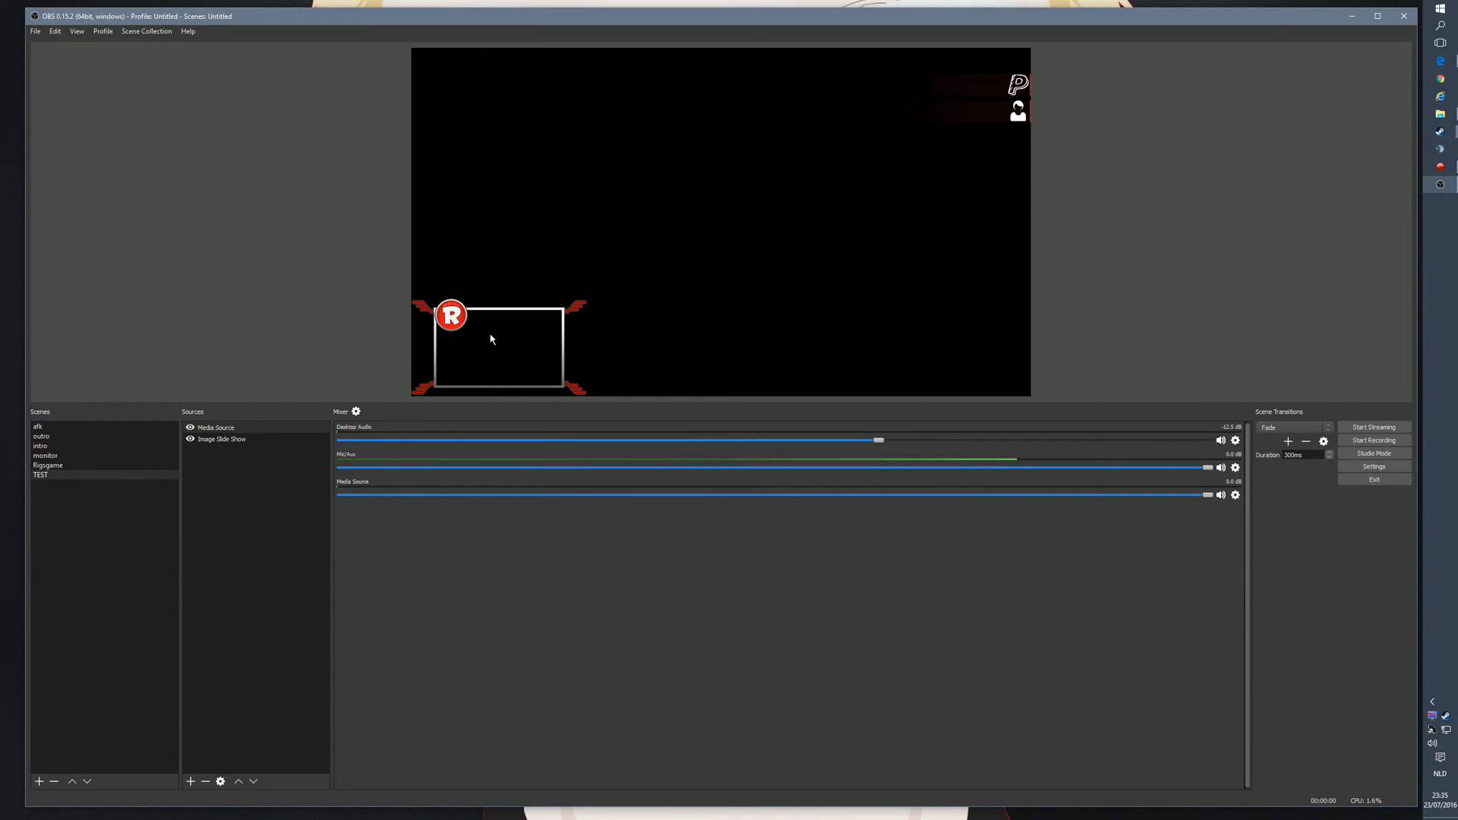
# Reapply the Media Source's properties to restart the video and nudge it into alignment with the overlay's frame.
pyautogui.rightClick(260, 427)
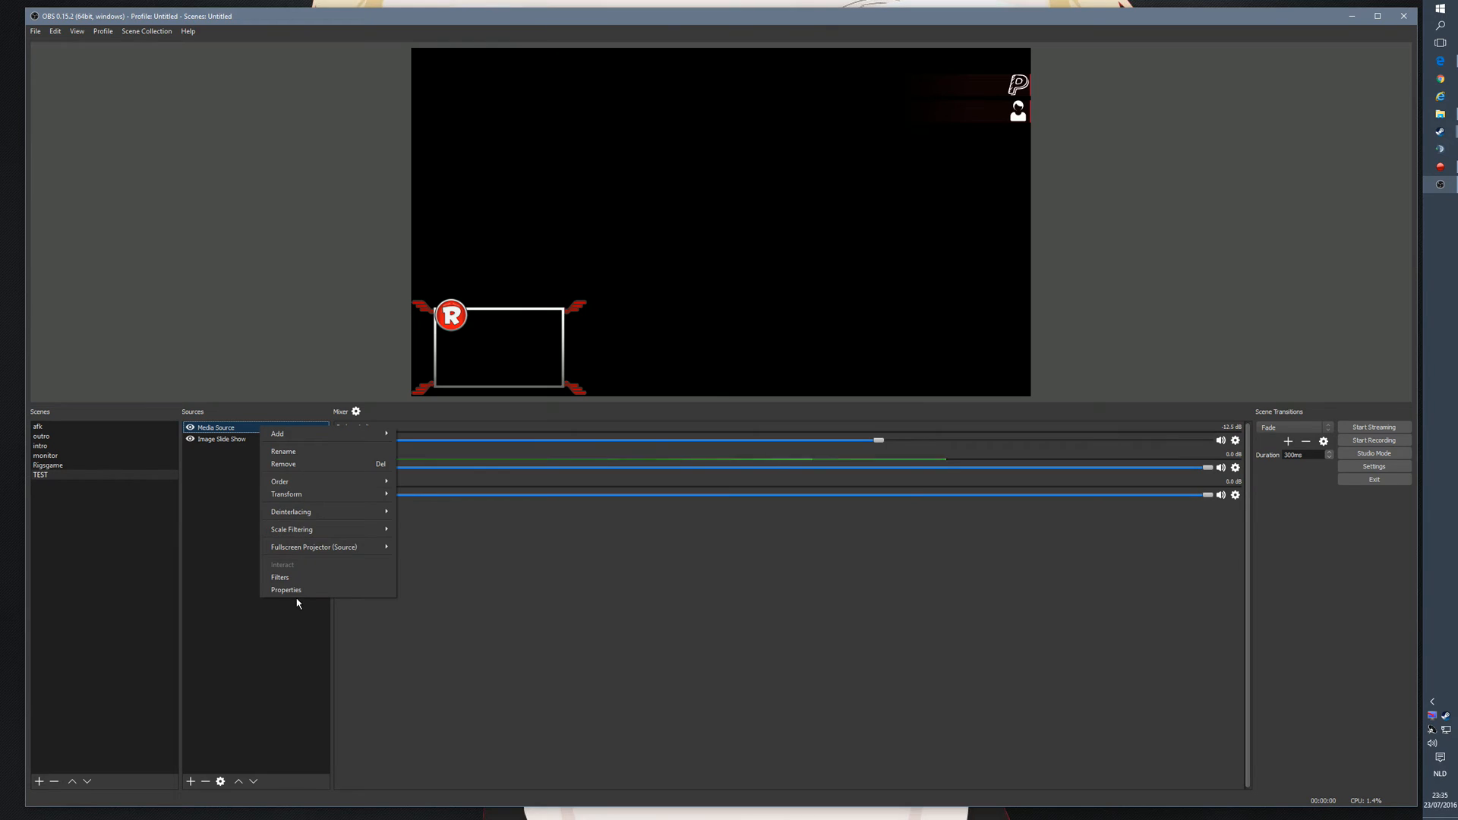
pyautogui.click(298, 592)
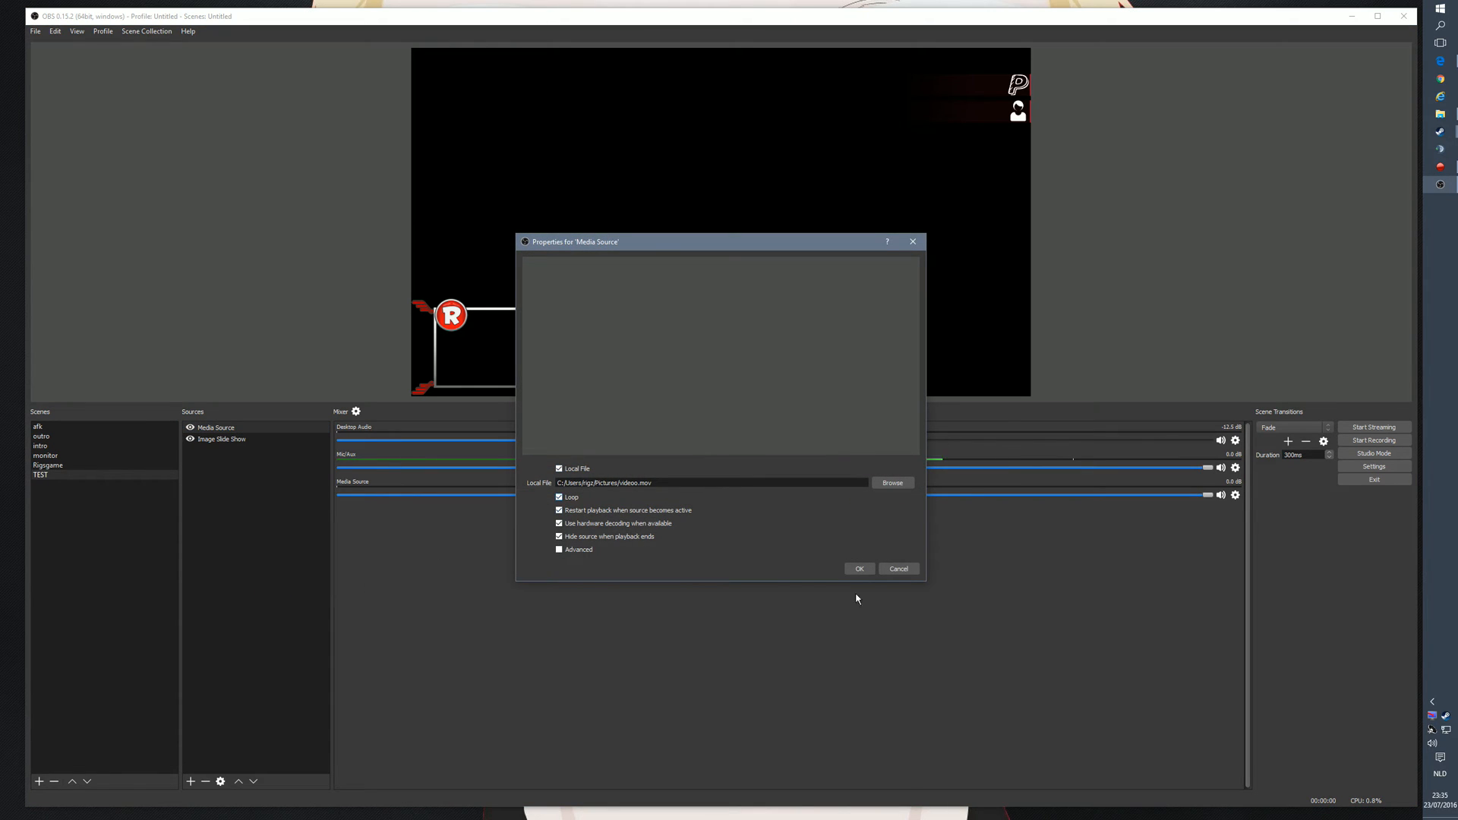
pyautogui.click(859, 569)
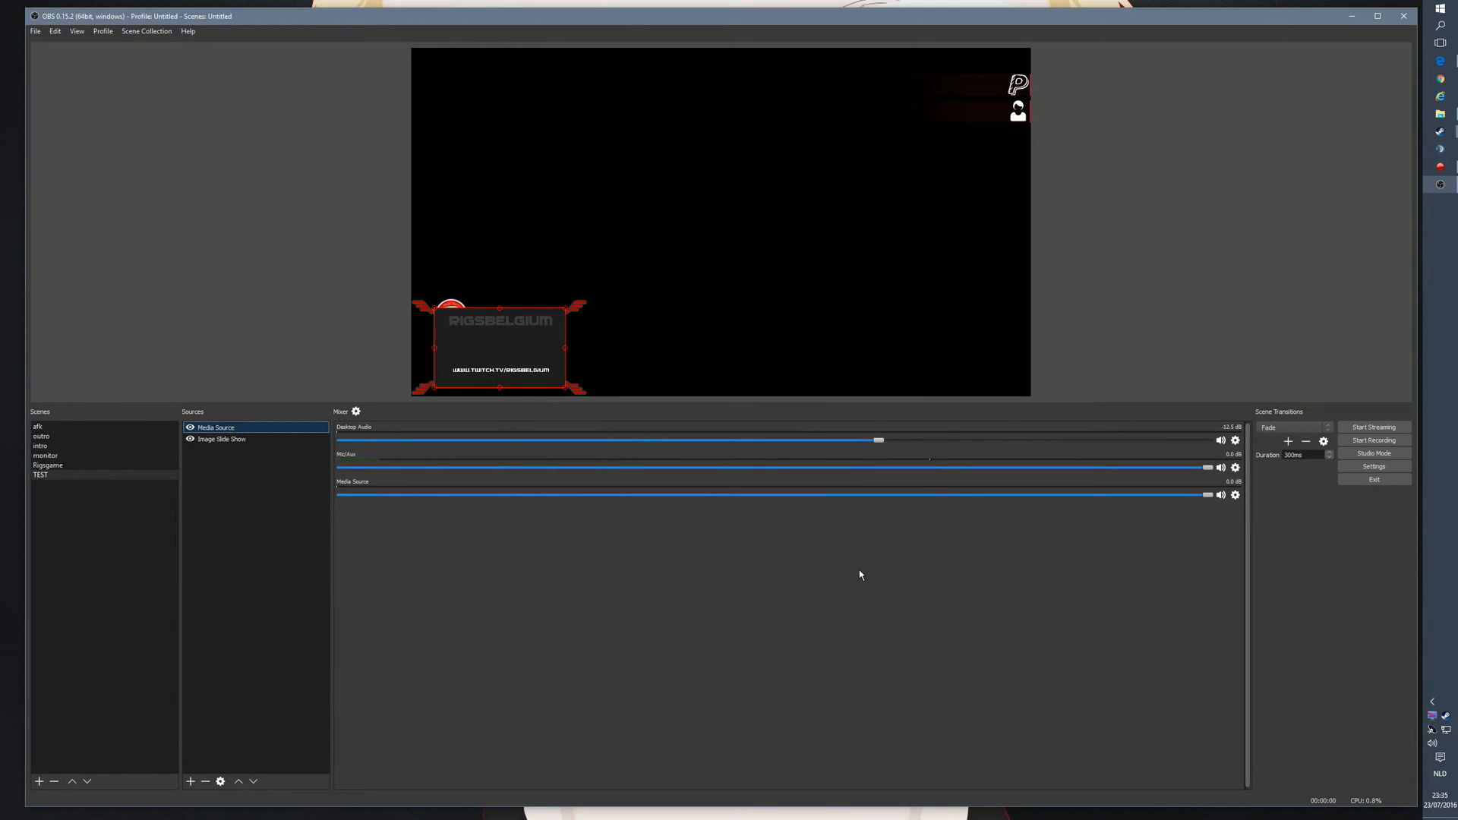
pyautogui.moveTo(496, 359); pyautogui.dragTo(495, 362)
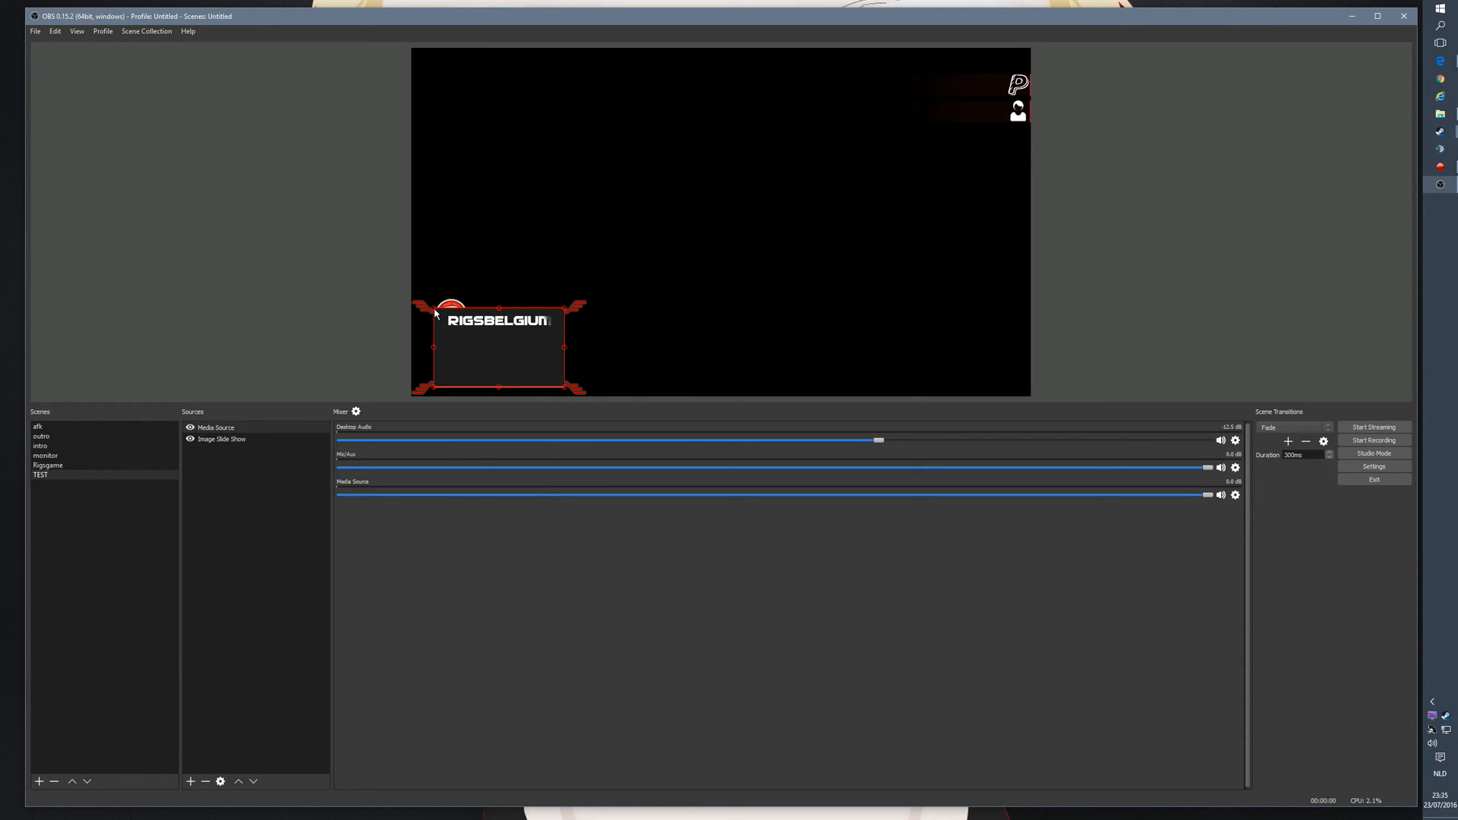
# Move the Image Slide Show above the Media Source in the source order and toggle the Media Source's visibility.
pyautogui.click(516, 359)
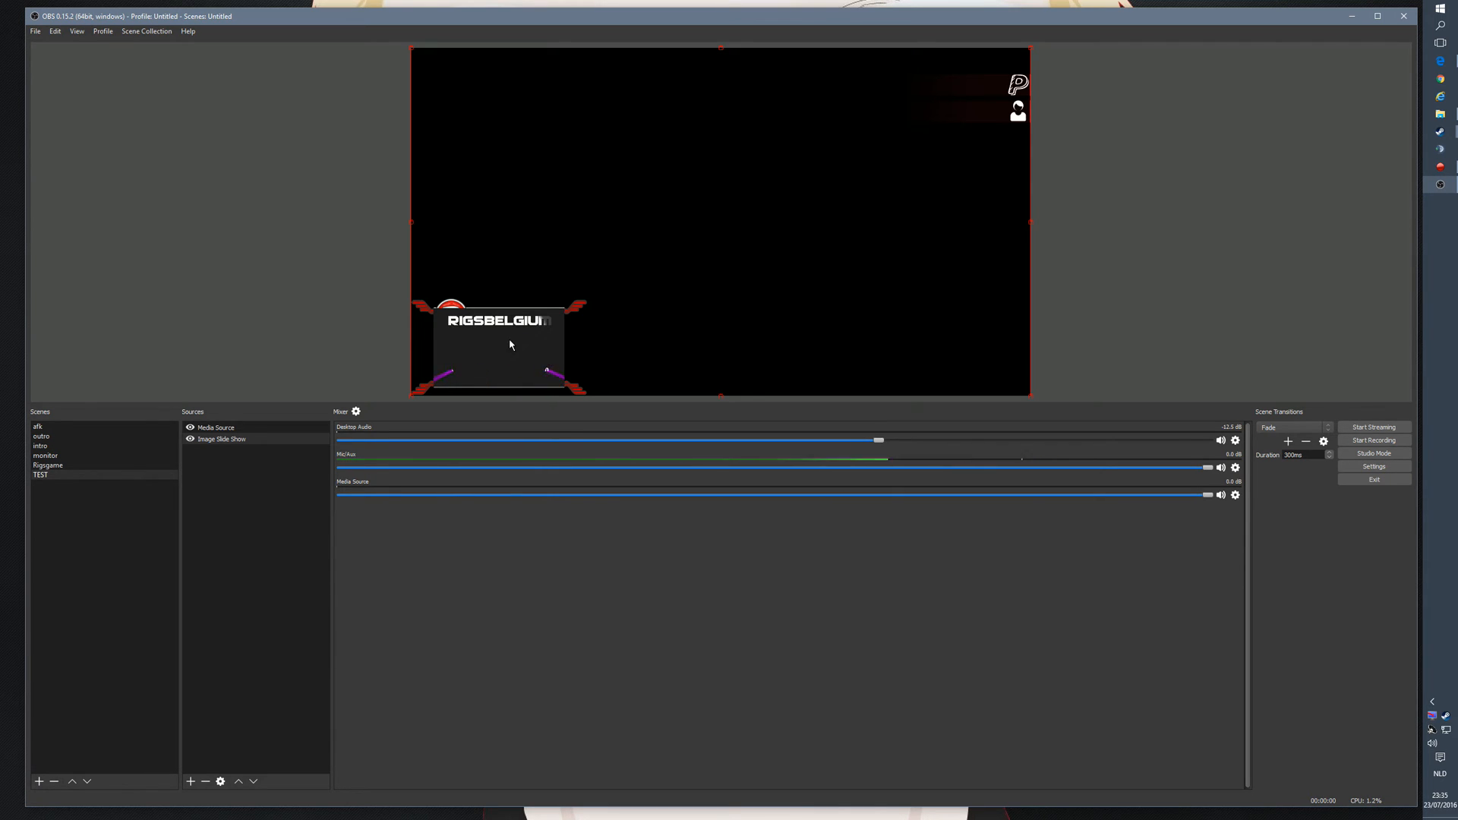
pyautogui.click(225, 441)
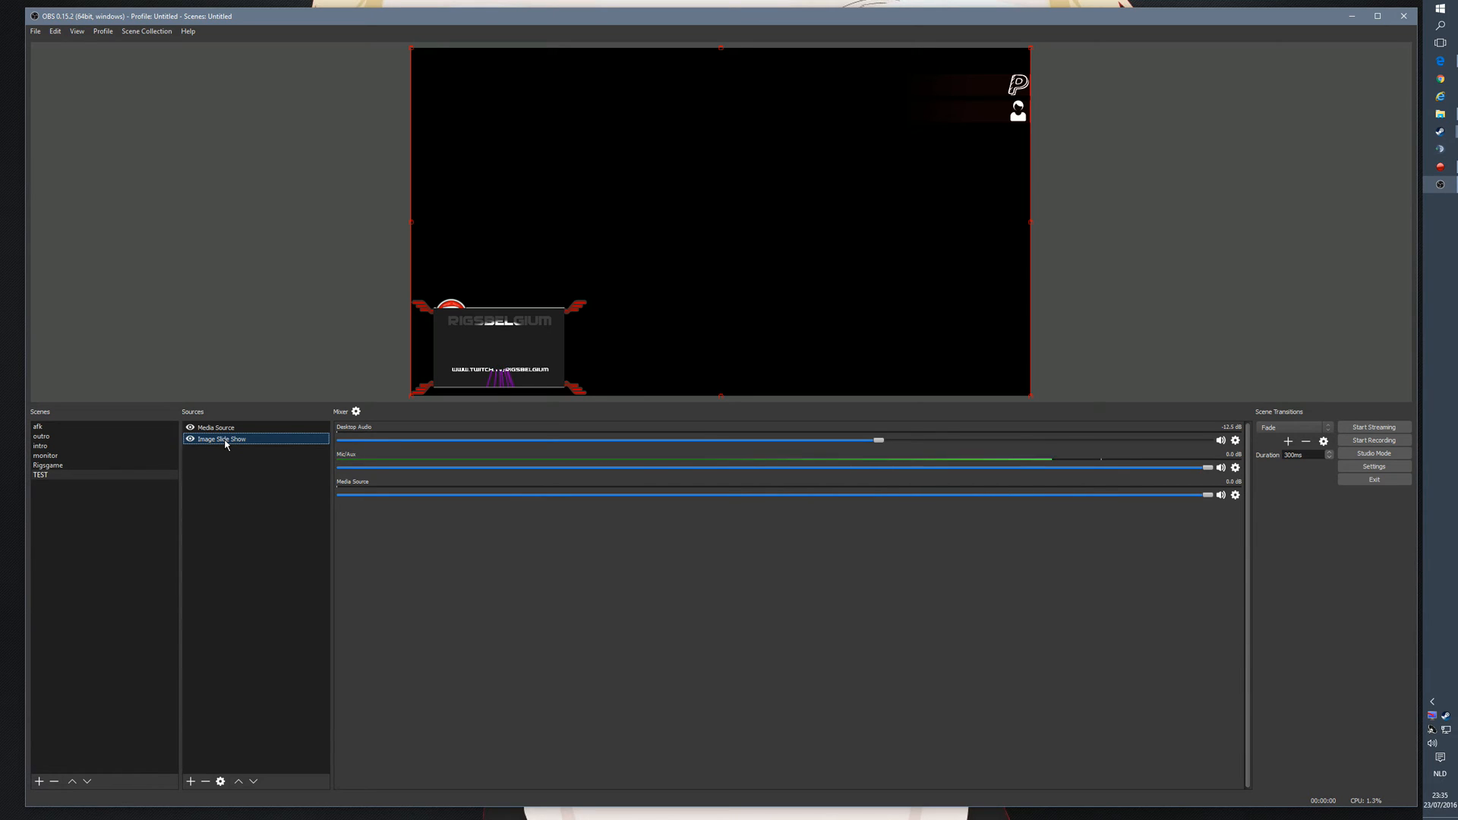
pyautogui.hotkey('ctrl', 'Up')
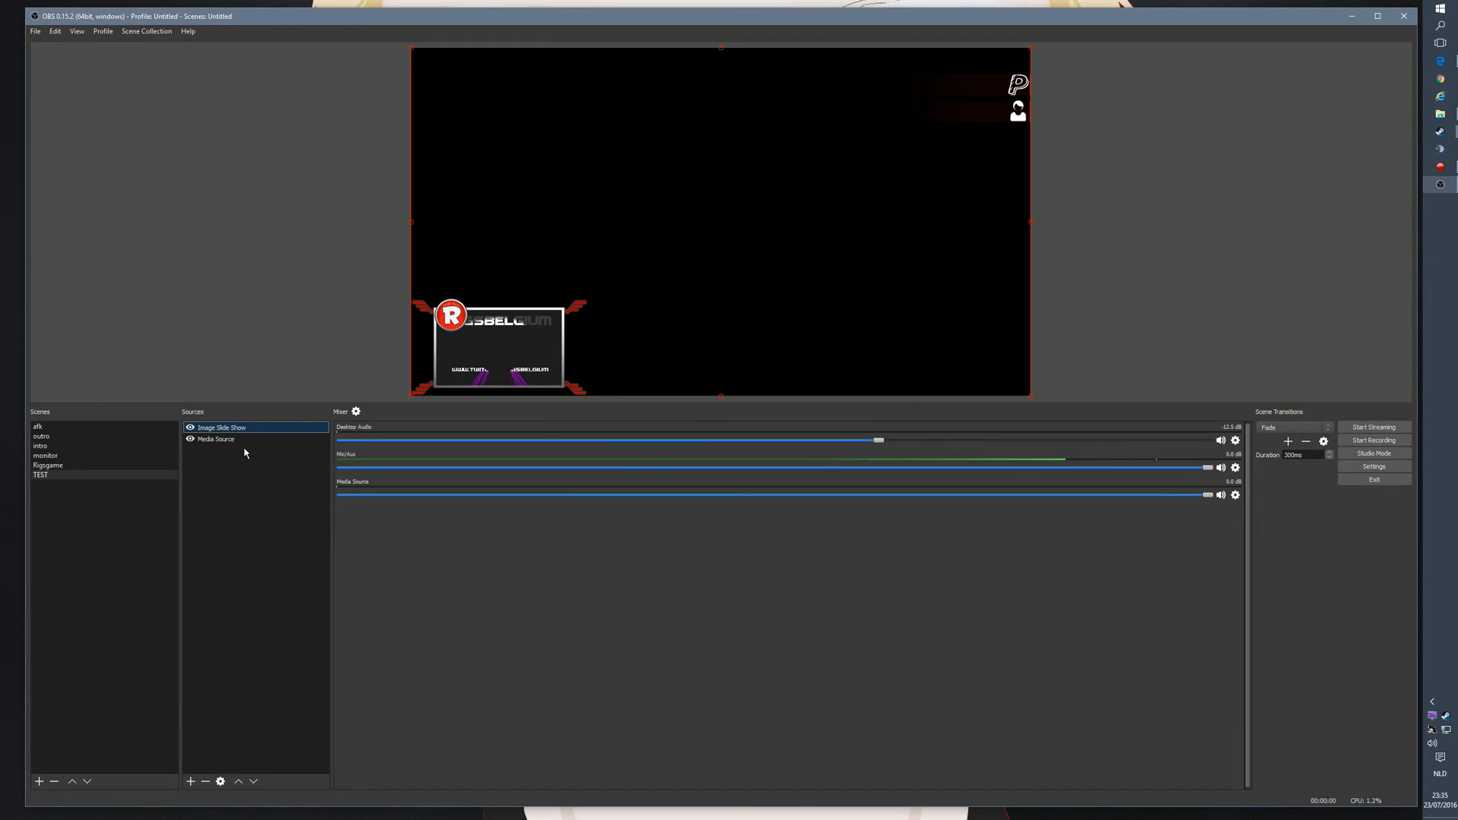
pyautogui.click(191, 439)
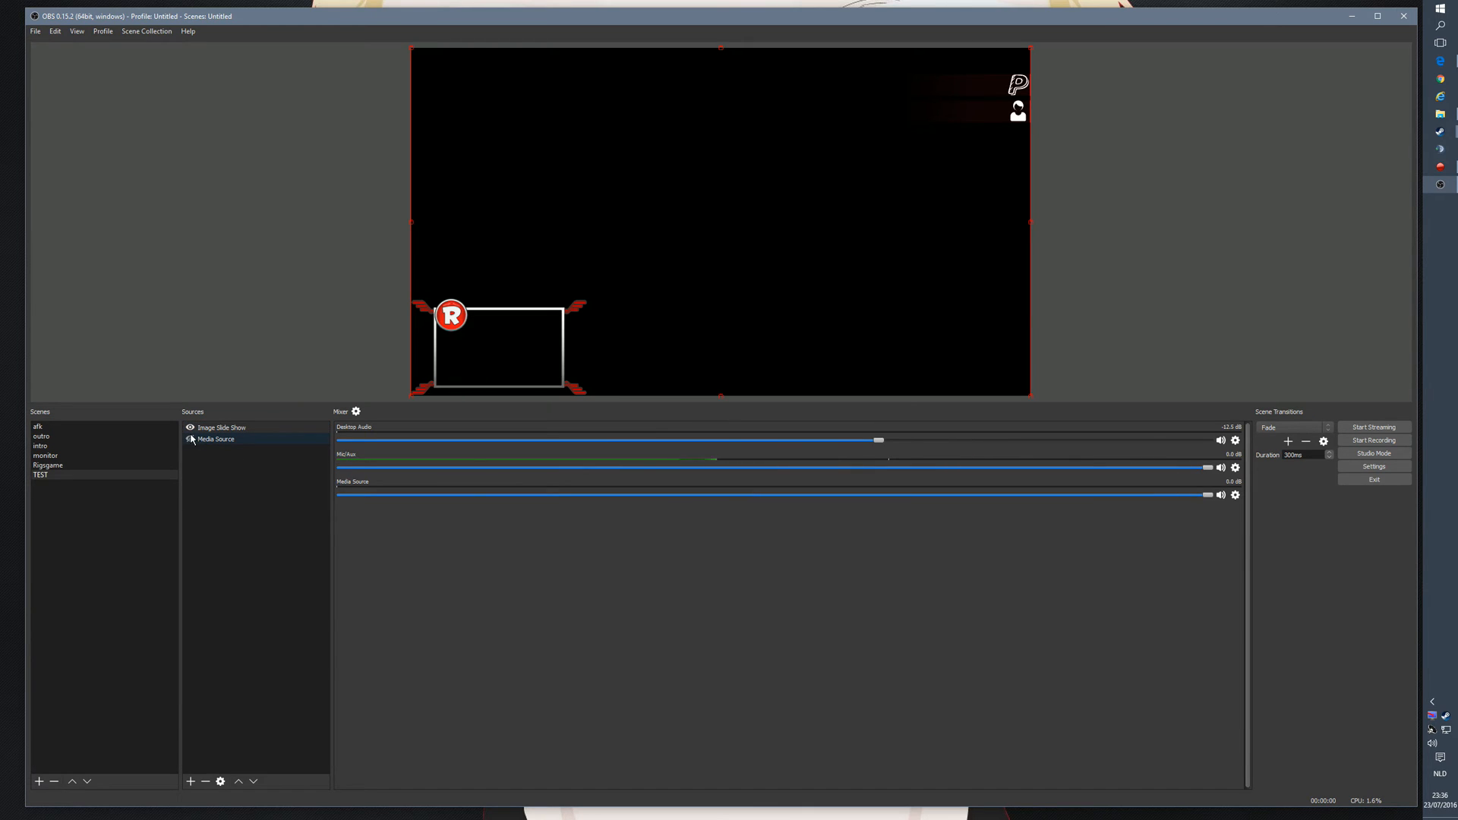
# Add a new Text (FreeType 2) source to the TEST scene under its default name.
pyautogui.rightClick(234, 477)
pyautogui.moveTo(244, 488)
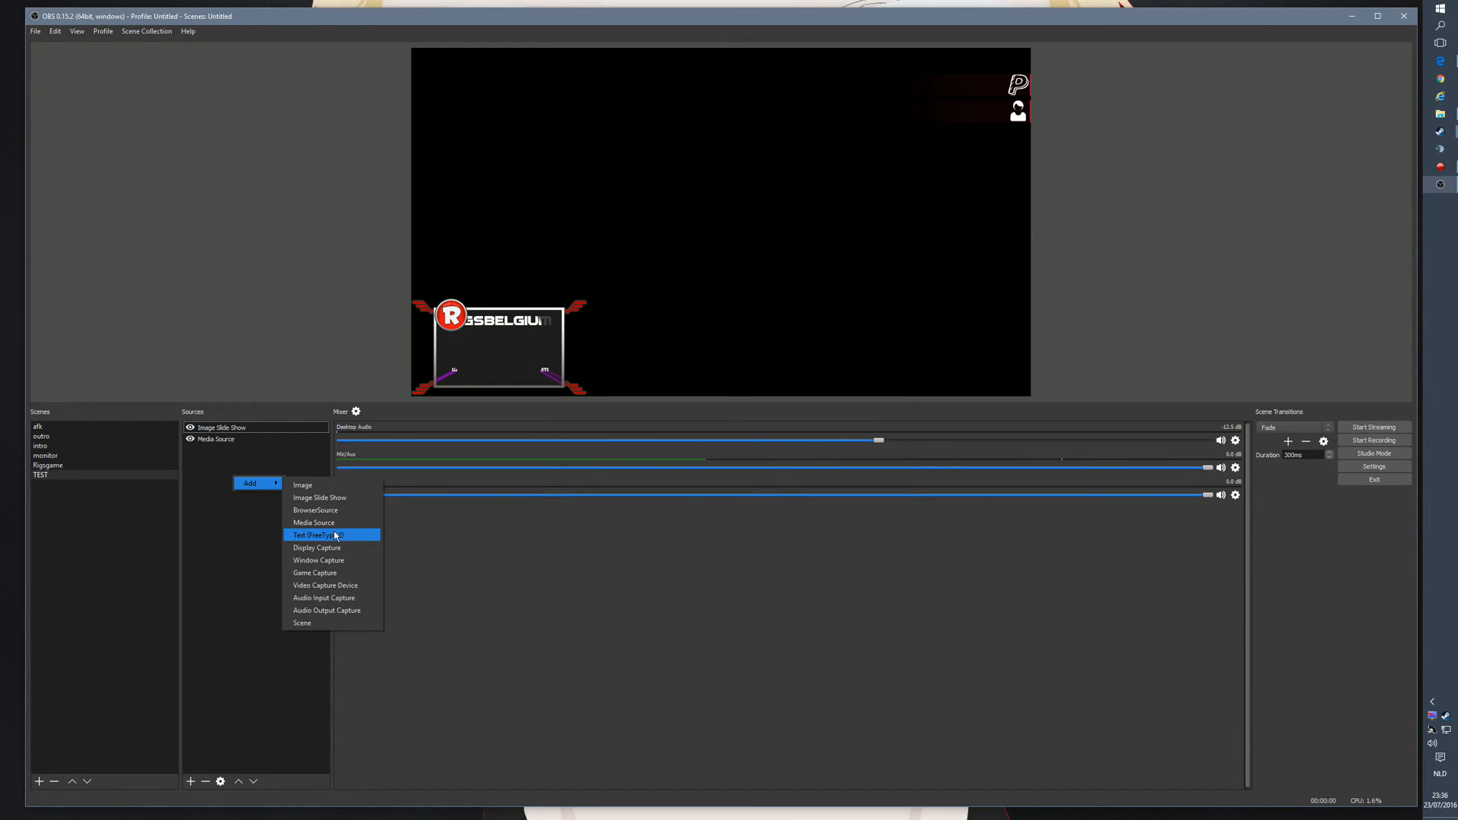
pyautogui.click(319, 535)
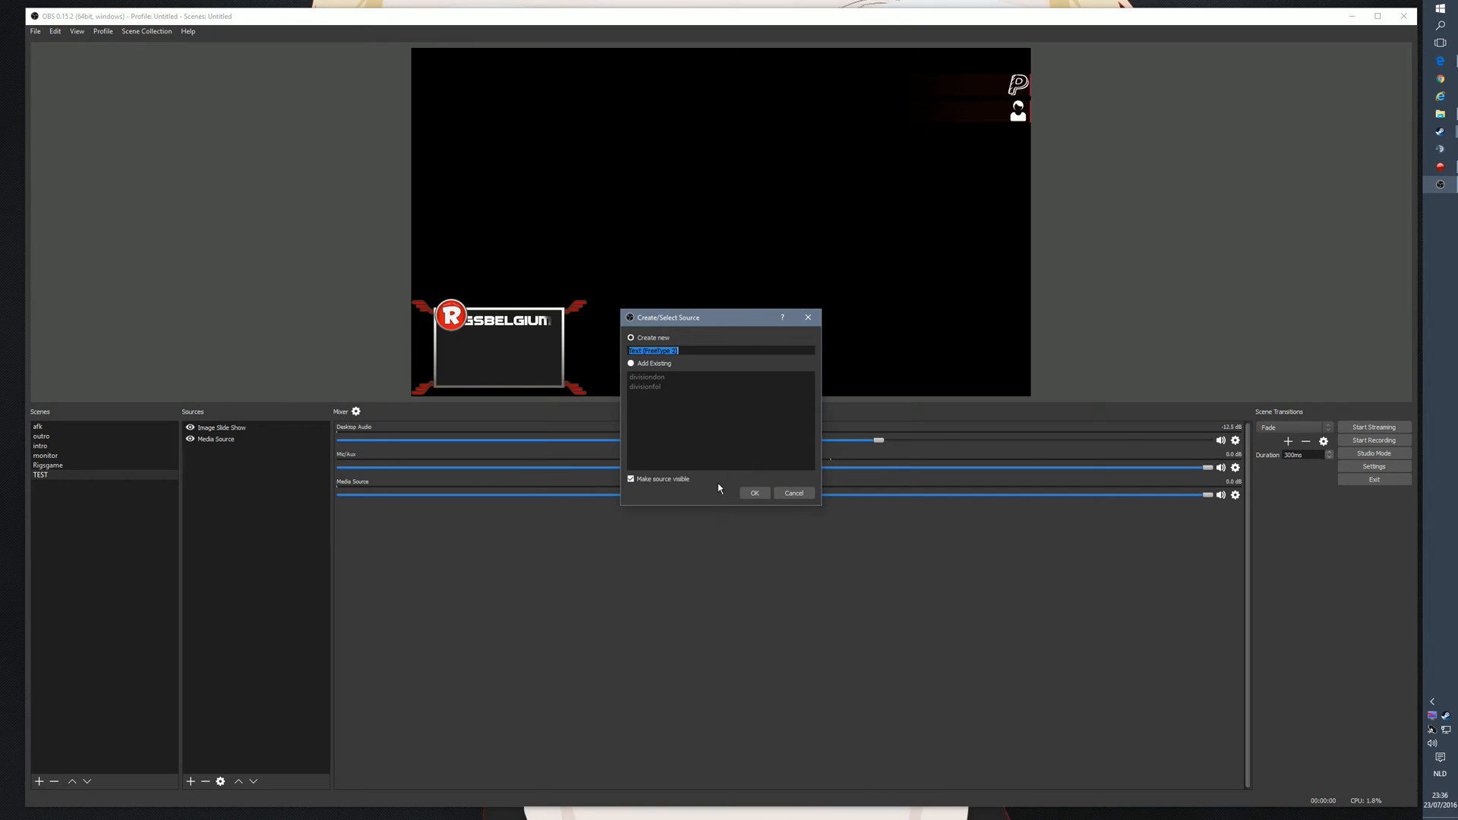
pyautogui.click(753, 493)
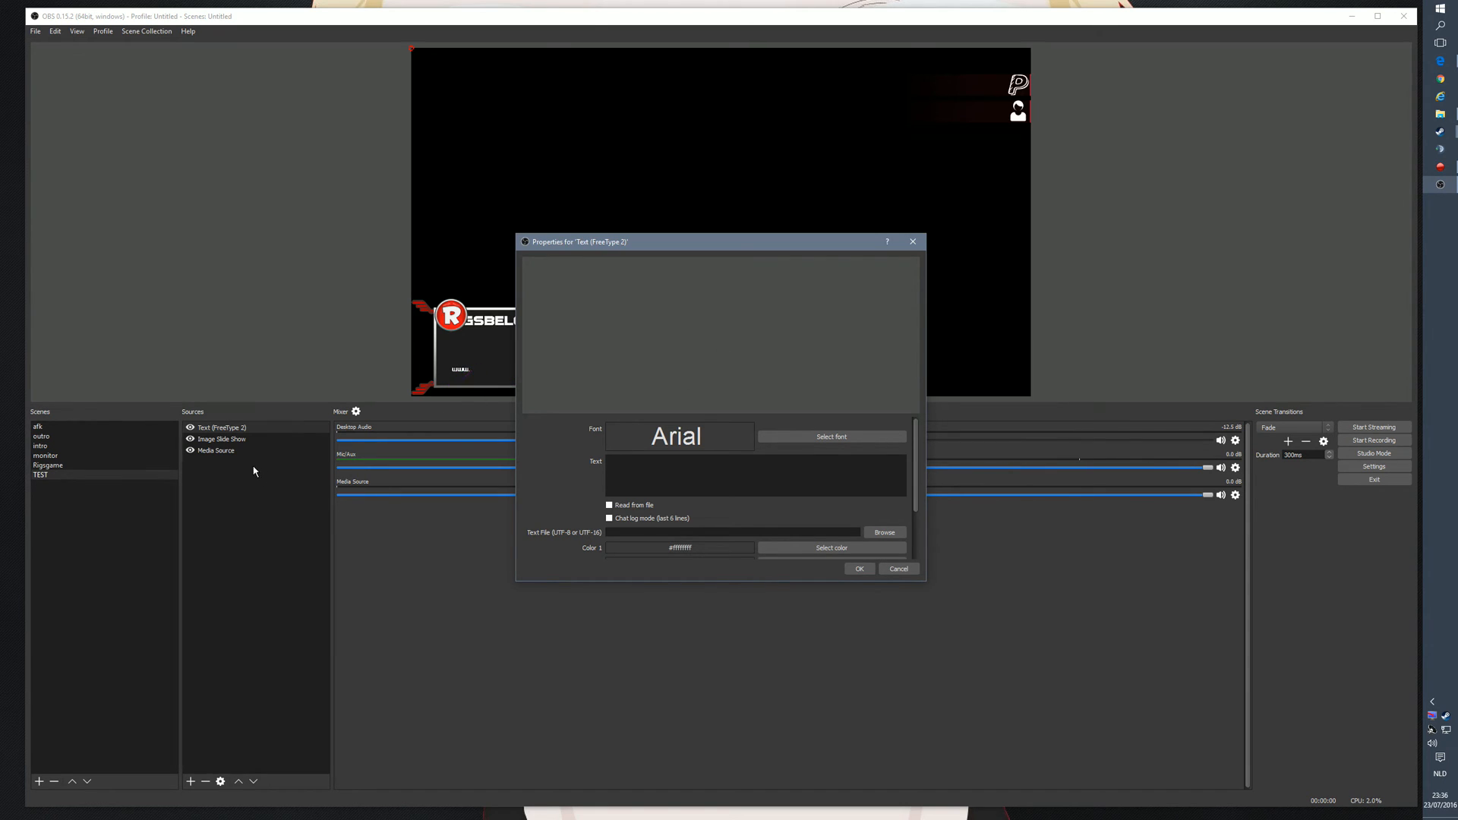
# Make the text source read from followers.txt in the Pictures folder and enable its outline.
pyautogui.click(610, 505)
pyautogui.scroll(-1, 617, 508)
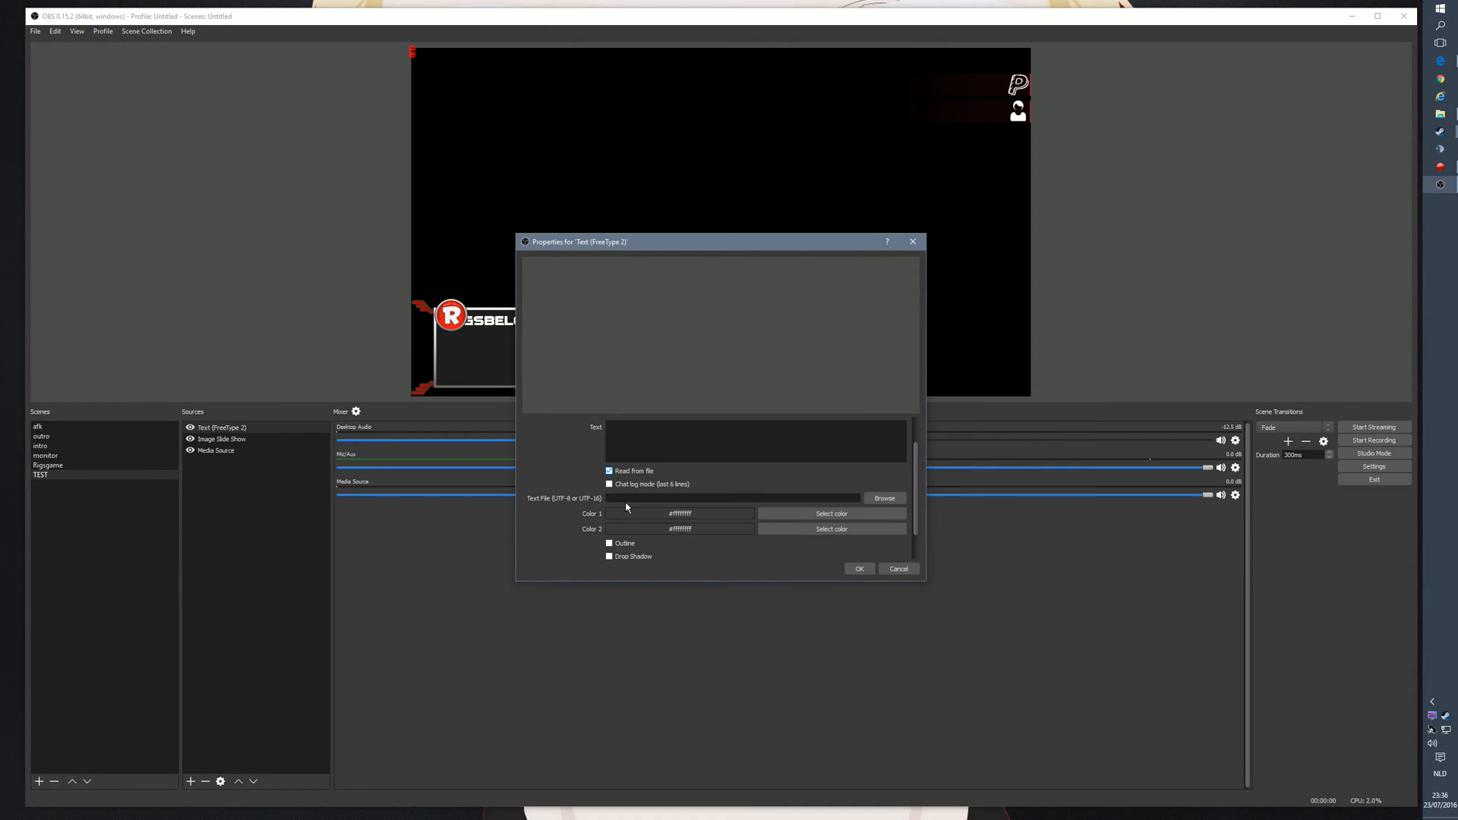
pyautogui.click(869, 501)
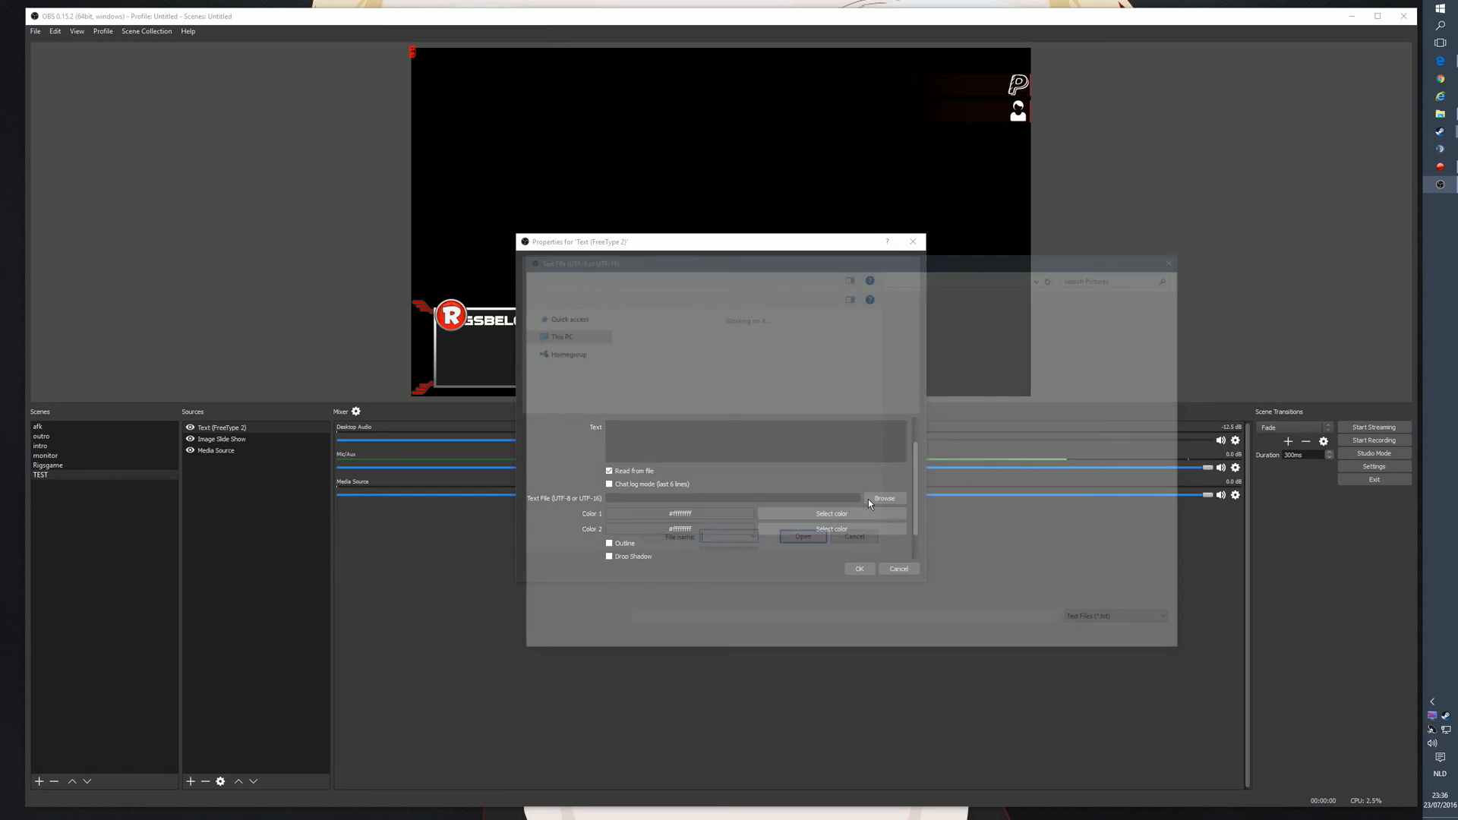
pyautogui.doubleClick(723, 348)
pyautogui.scroll(-1, 749, 487)
pyautogui.click(610, 511)
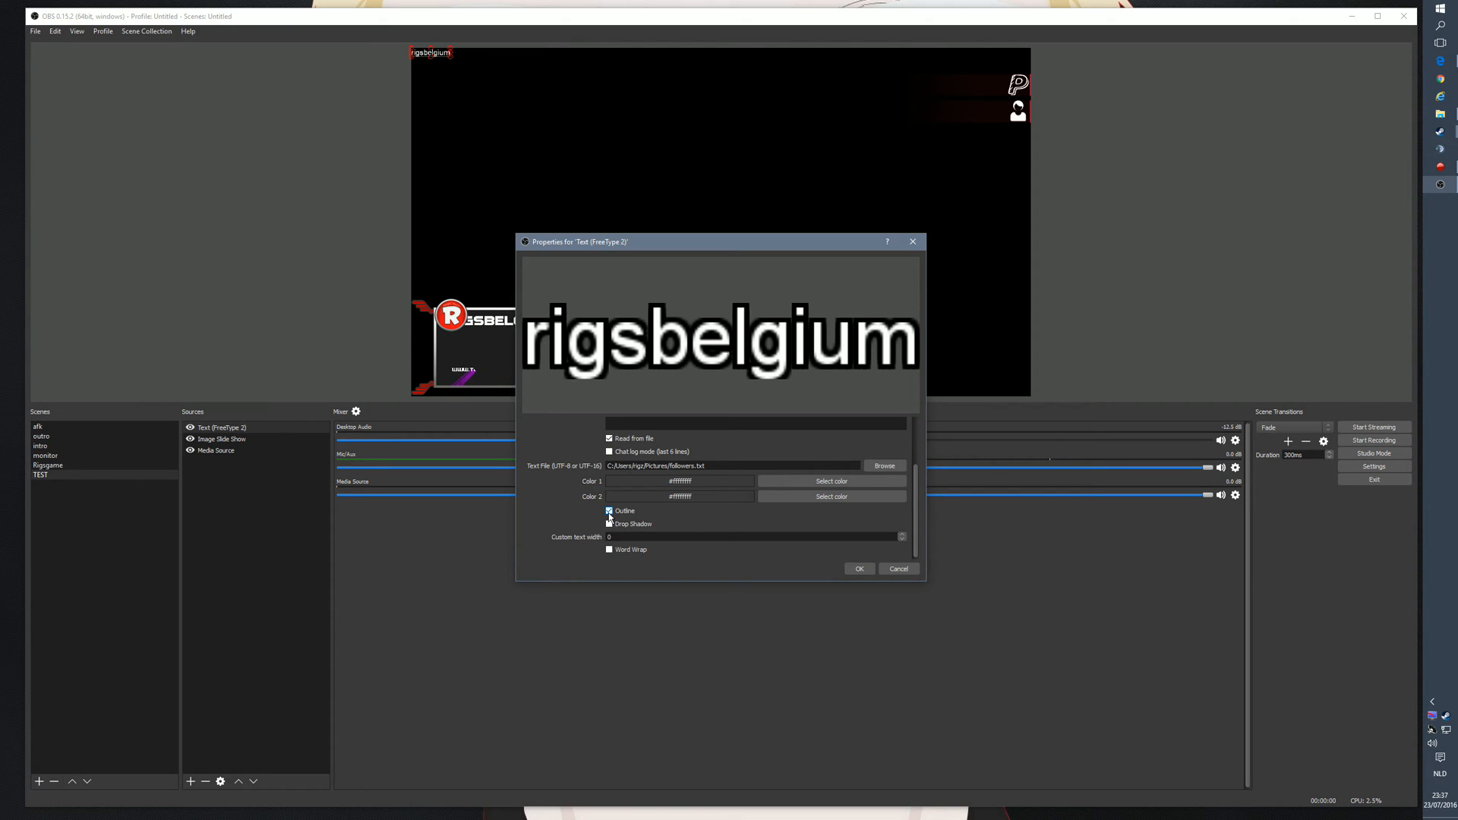
# Set the text source's font to Arial Bold, size 48, and apply its properties.
pyautogui.scroll(3, 609, 518)
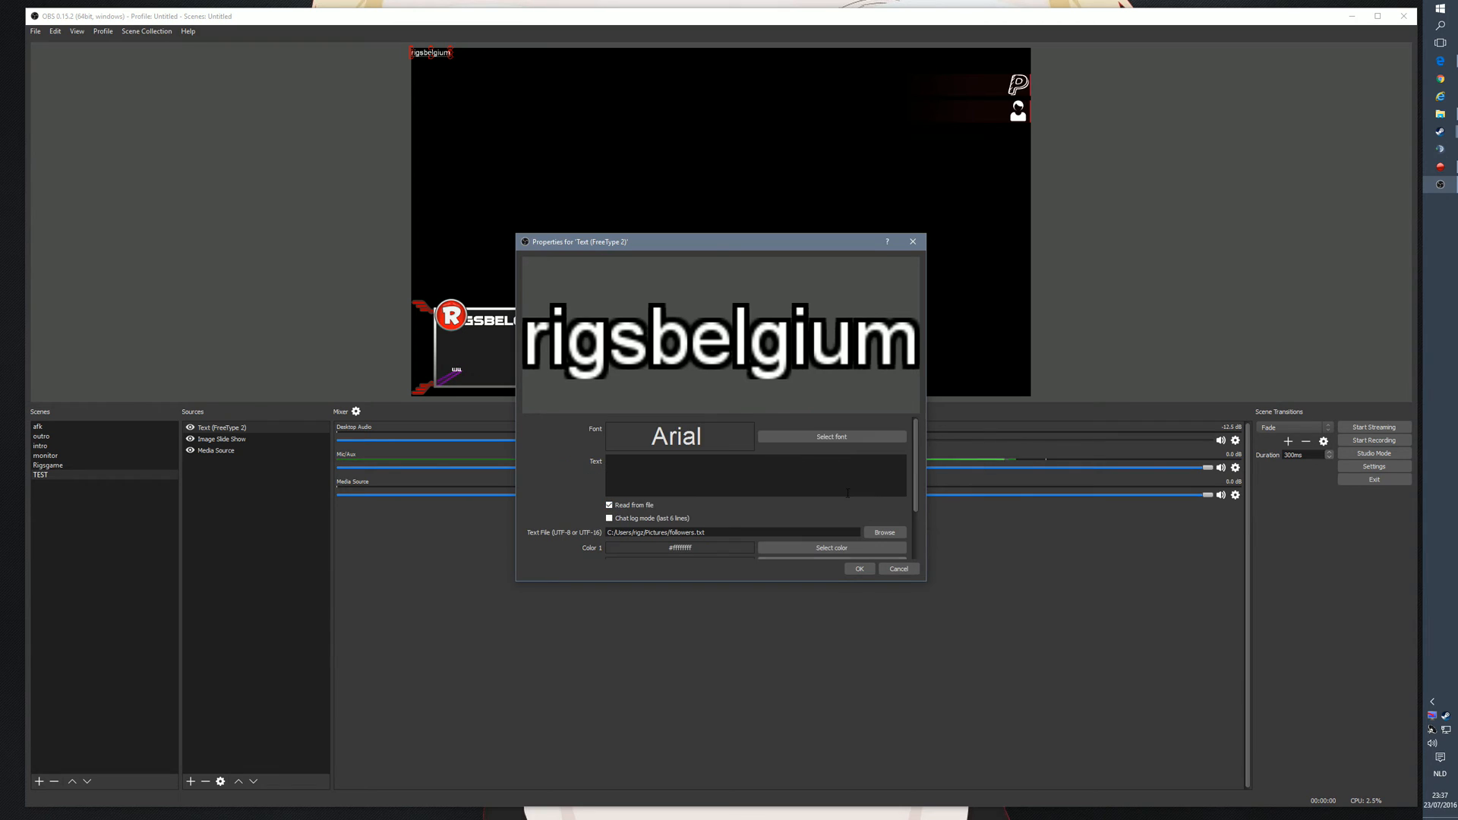
pyautogui.click(862, 439)
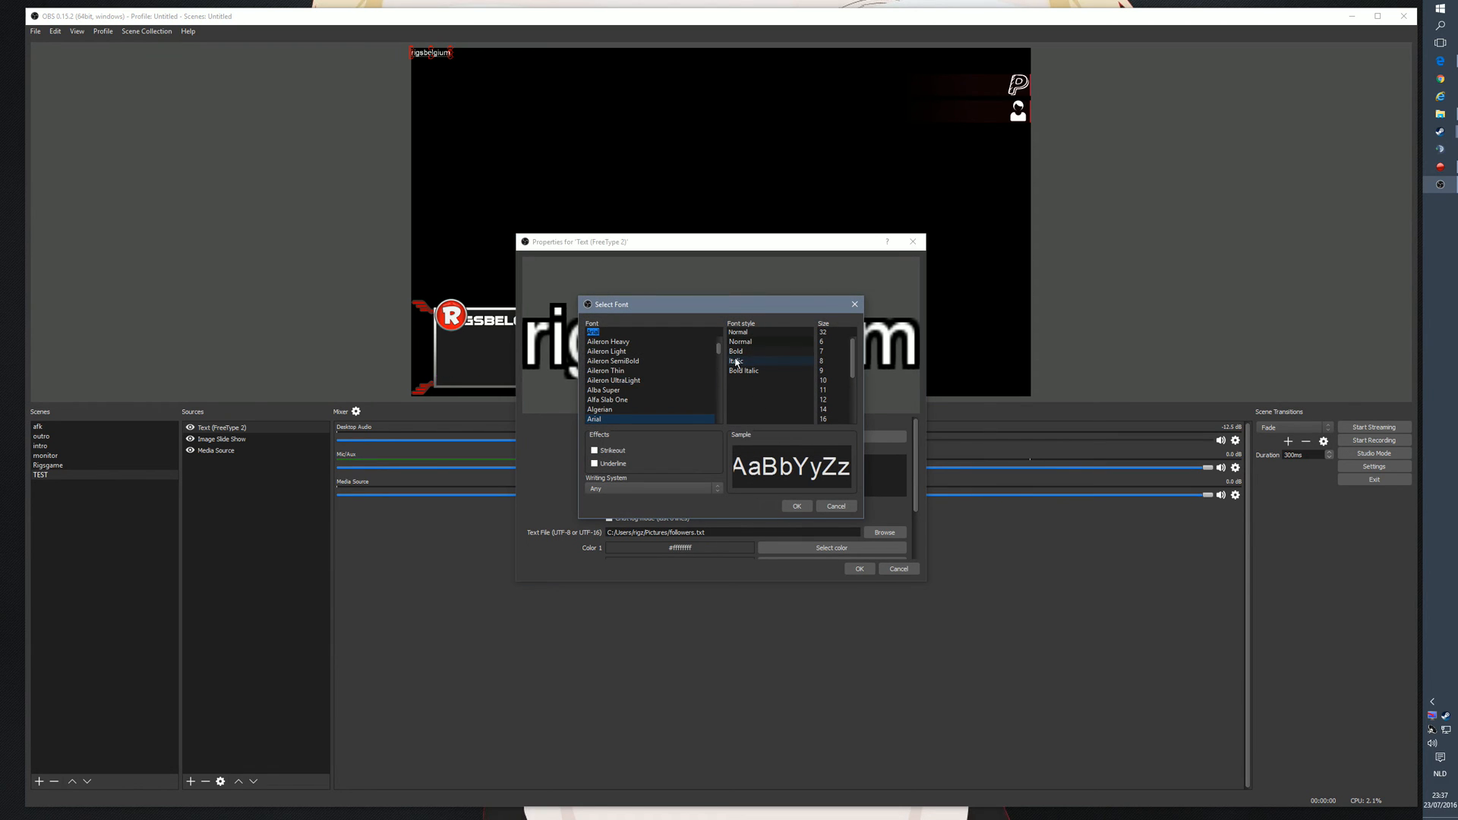
pyautogui.click(623, 371)
pyautogui.click(604, 420)
pyautogui.click(737, 352)
pyautogui.moveTo(854, 354); pyautogui.dragTo(845, 406)
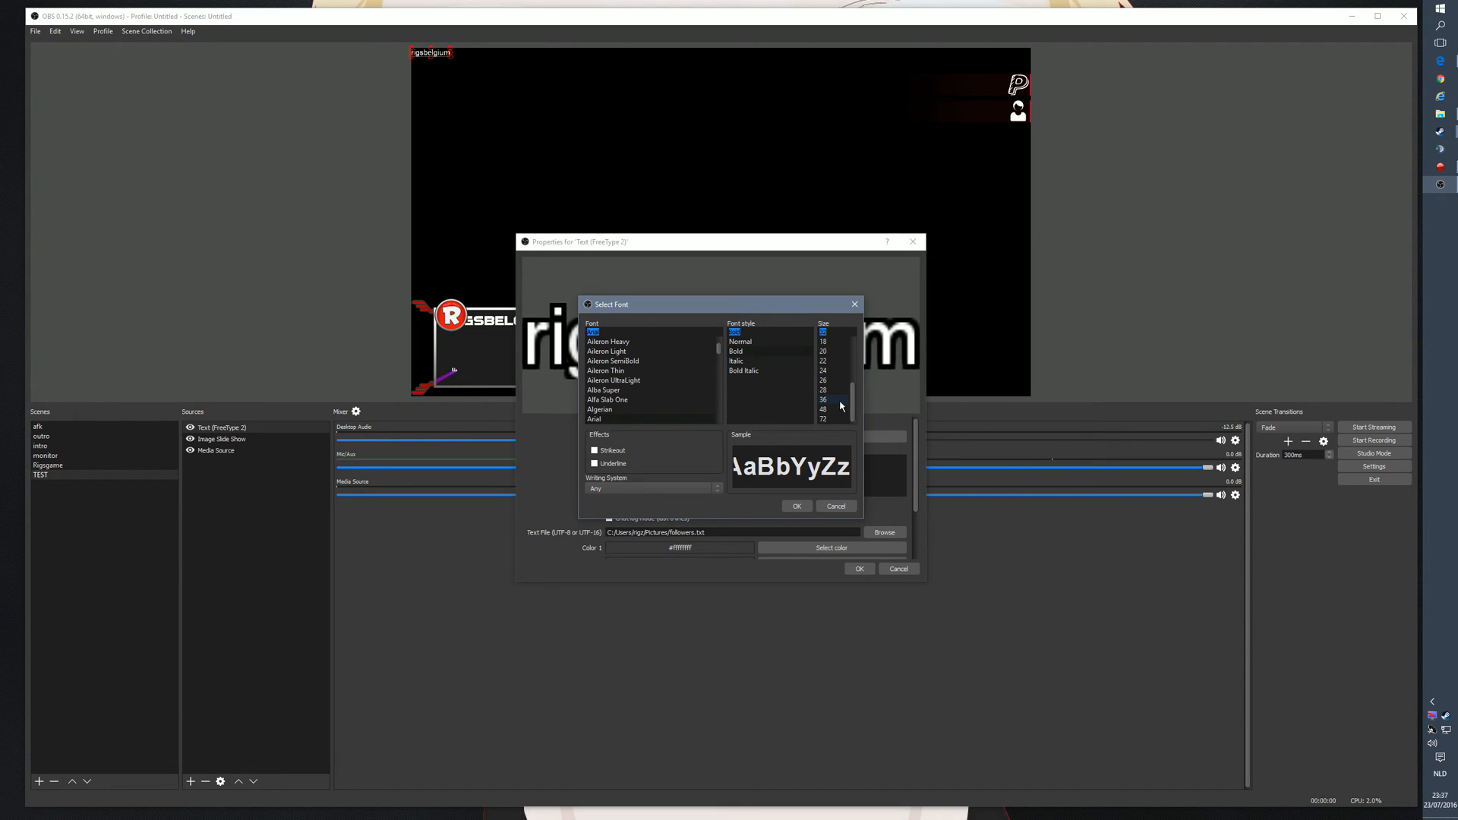
pyautogui.click(843, 409)
pyautogui.click(797, 505)
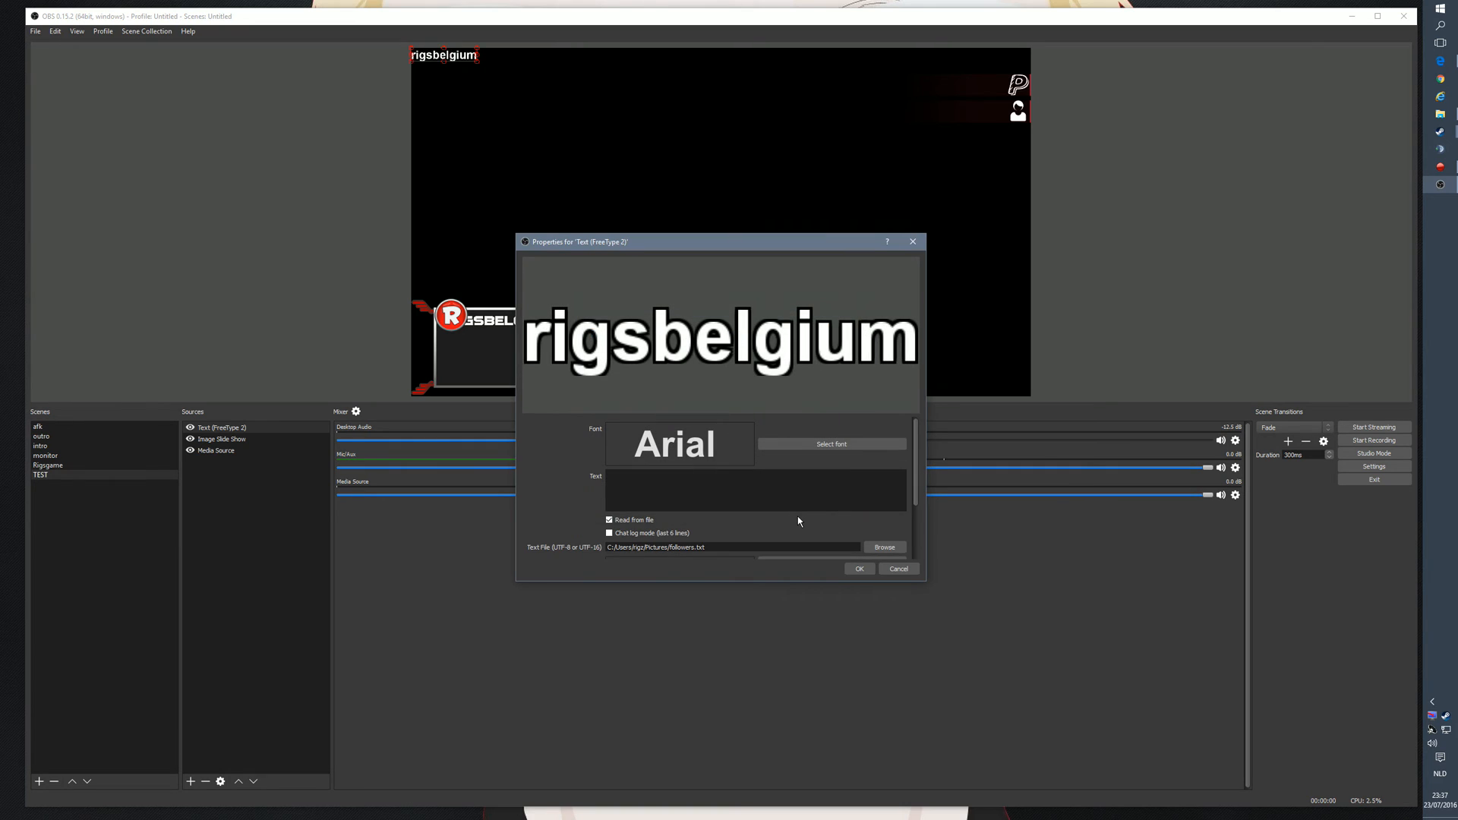
pyautogui.click(859, 569)
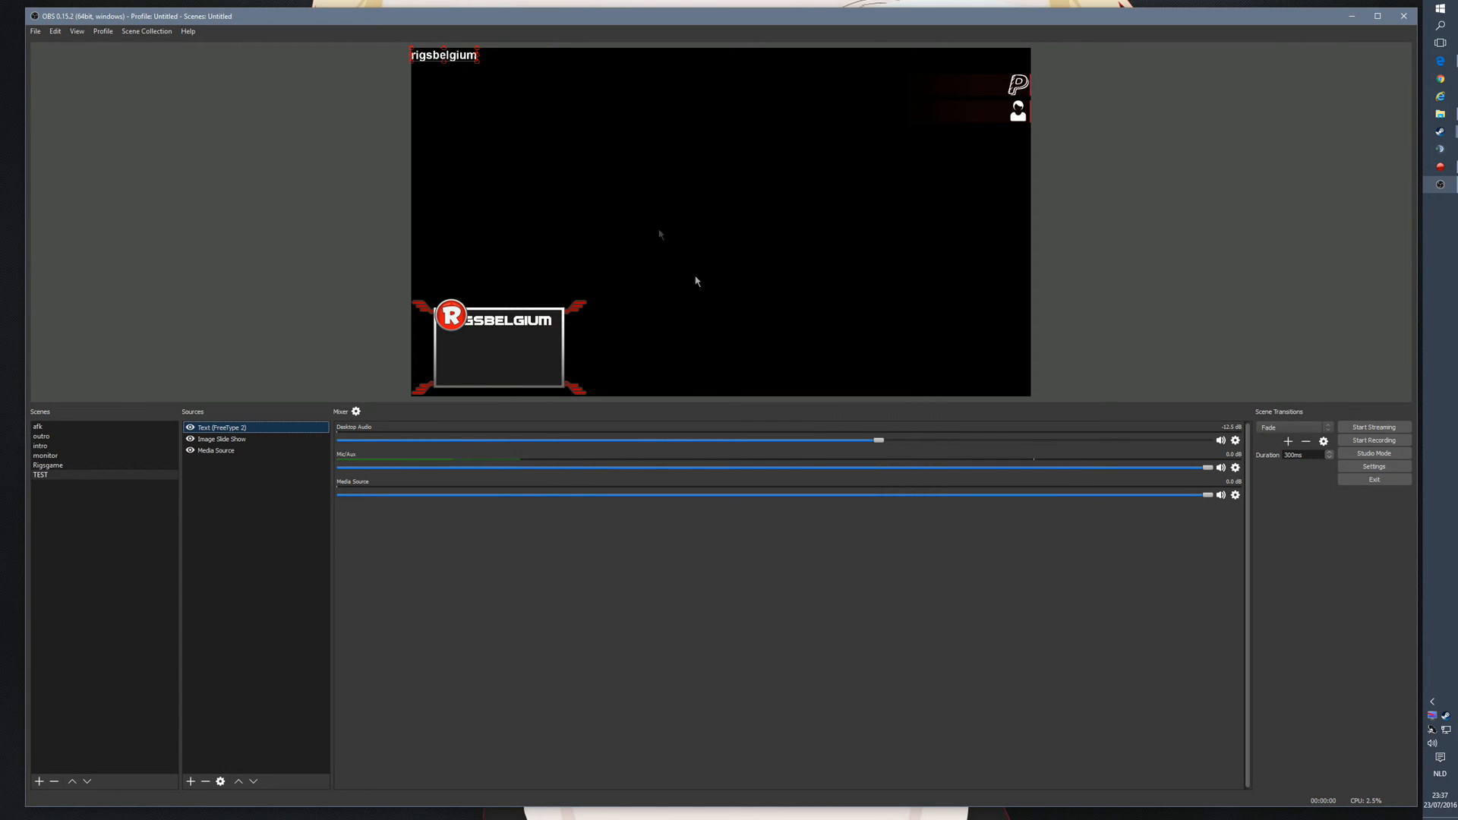
# Move the text beside the overlay's follower icon and stretch it wider away from the icon.
pyautogui.moveTo(465, 59); pyautogui.dragTo(986, 117)
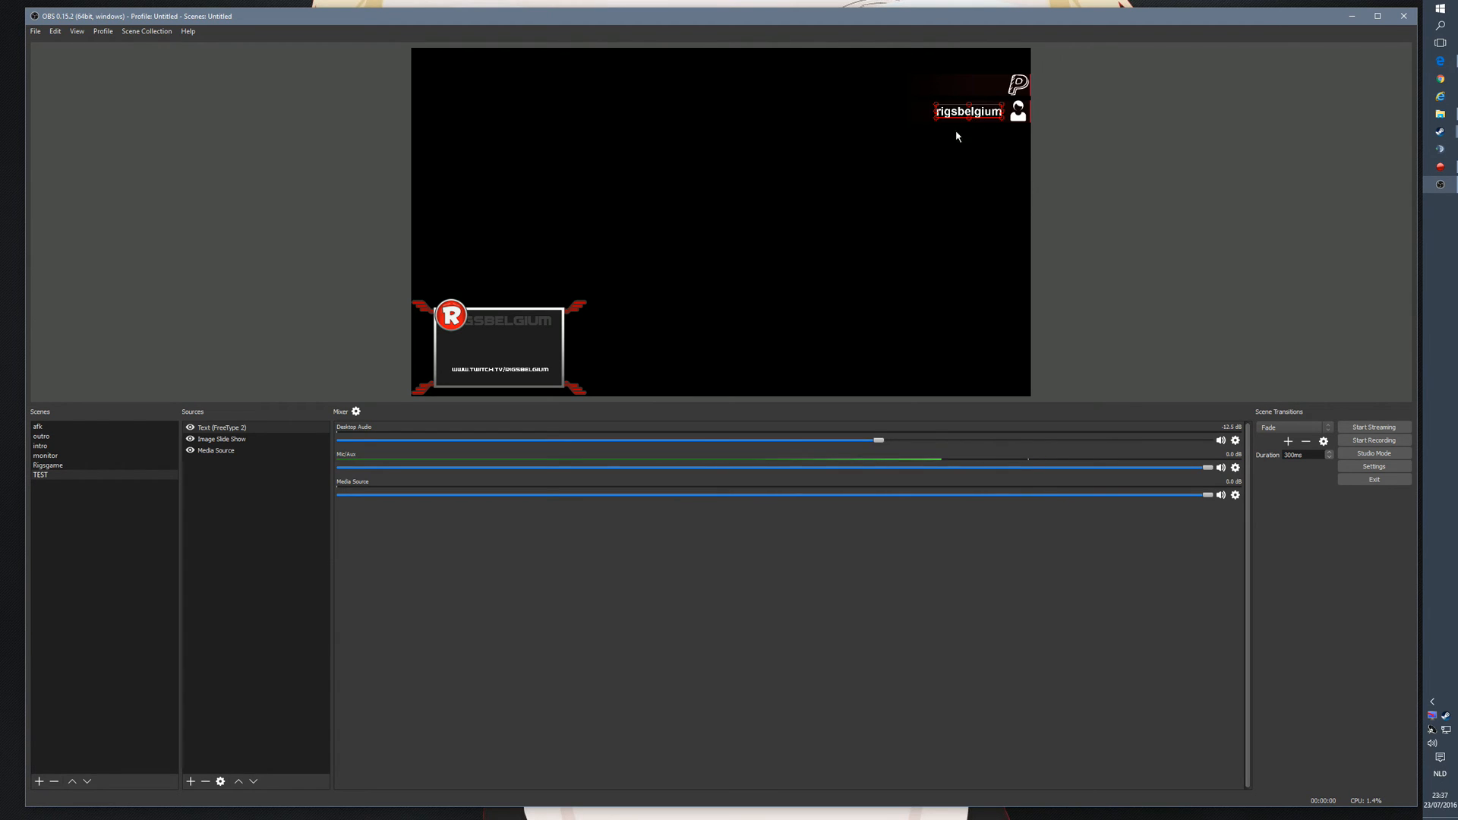
pyautogui.moveTo(935, 111)
pyautogui.mouseDown()
pyautogui.moveTo(714, 114)
pyautogui.moveTo(914, 122)
pyautogui.mouseUp()
pyautogui.rightClick(934, 109)
pyautogui.moveTo(974, 211)
pyautogui.click(1086, 211)
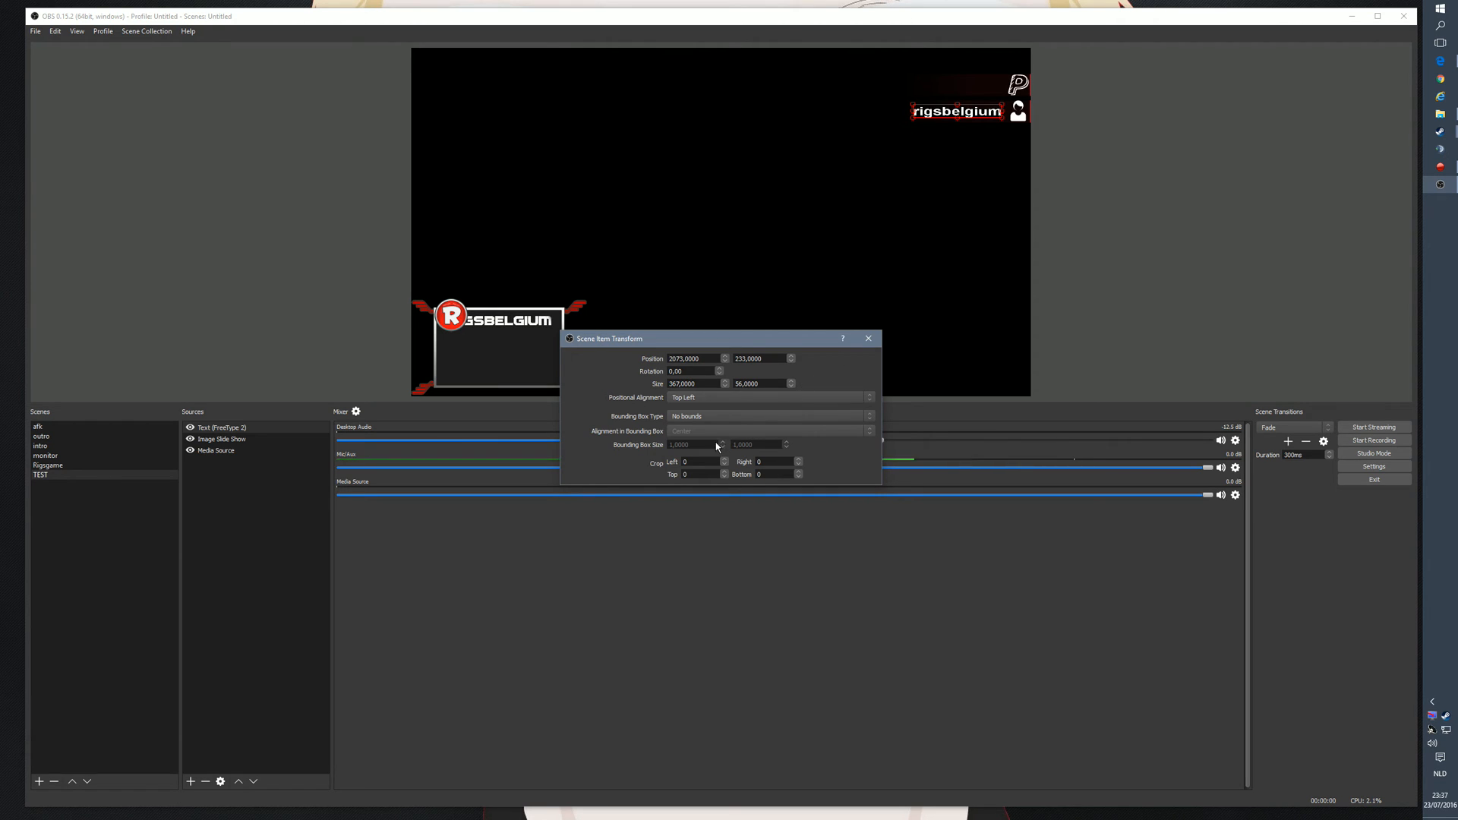
pyautogui.click(691, 416)
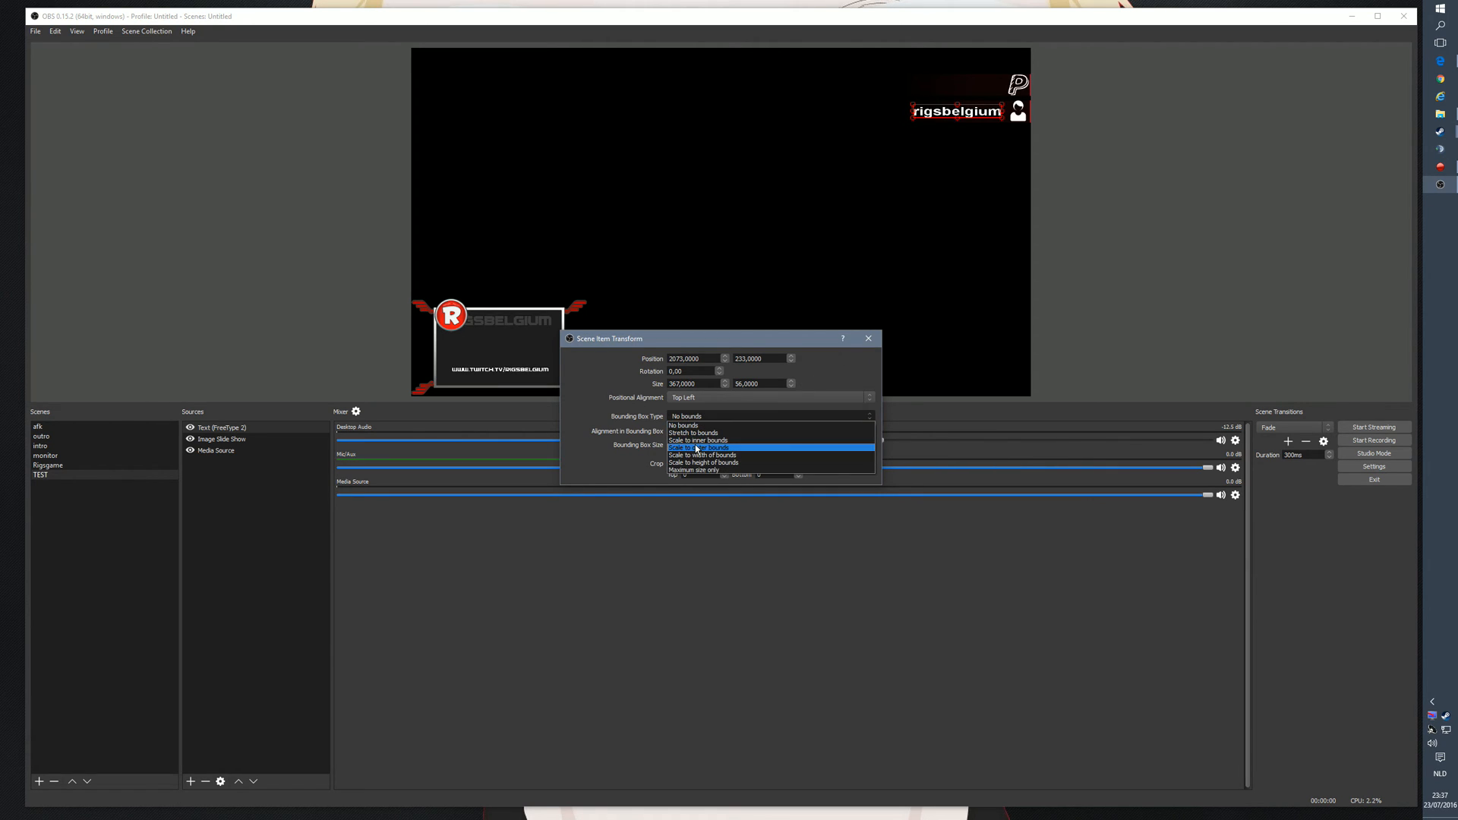
pyautogui.click(870, 342)
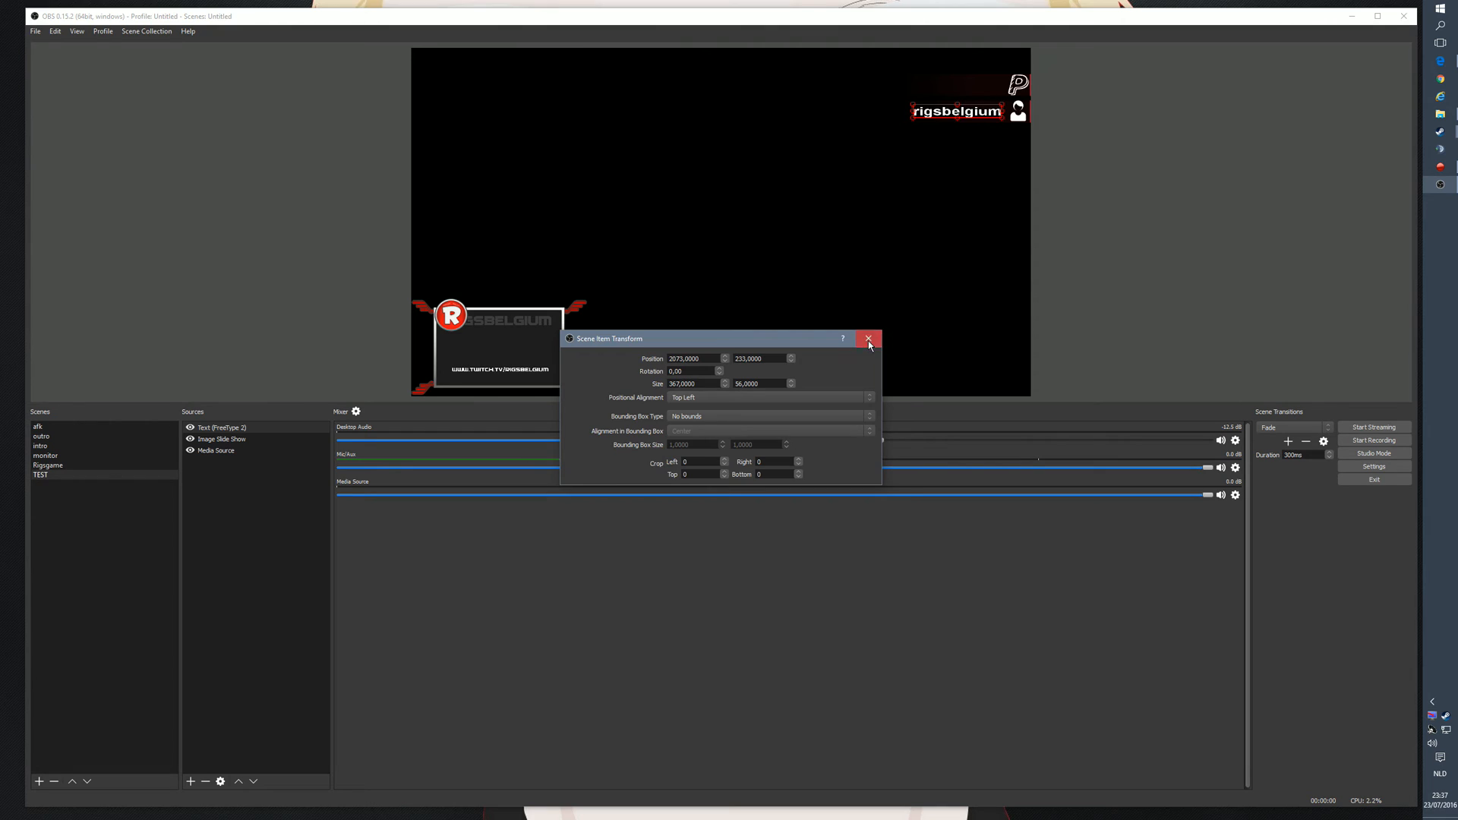
pyautogui.click(869, 340)
# Rotate the text source 90 degrees clockwise and turn it back 90 degrees counterclockwise.
pyautogui.rightClick(959, 114)
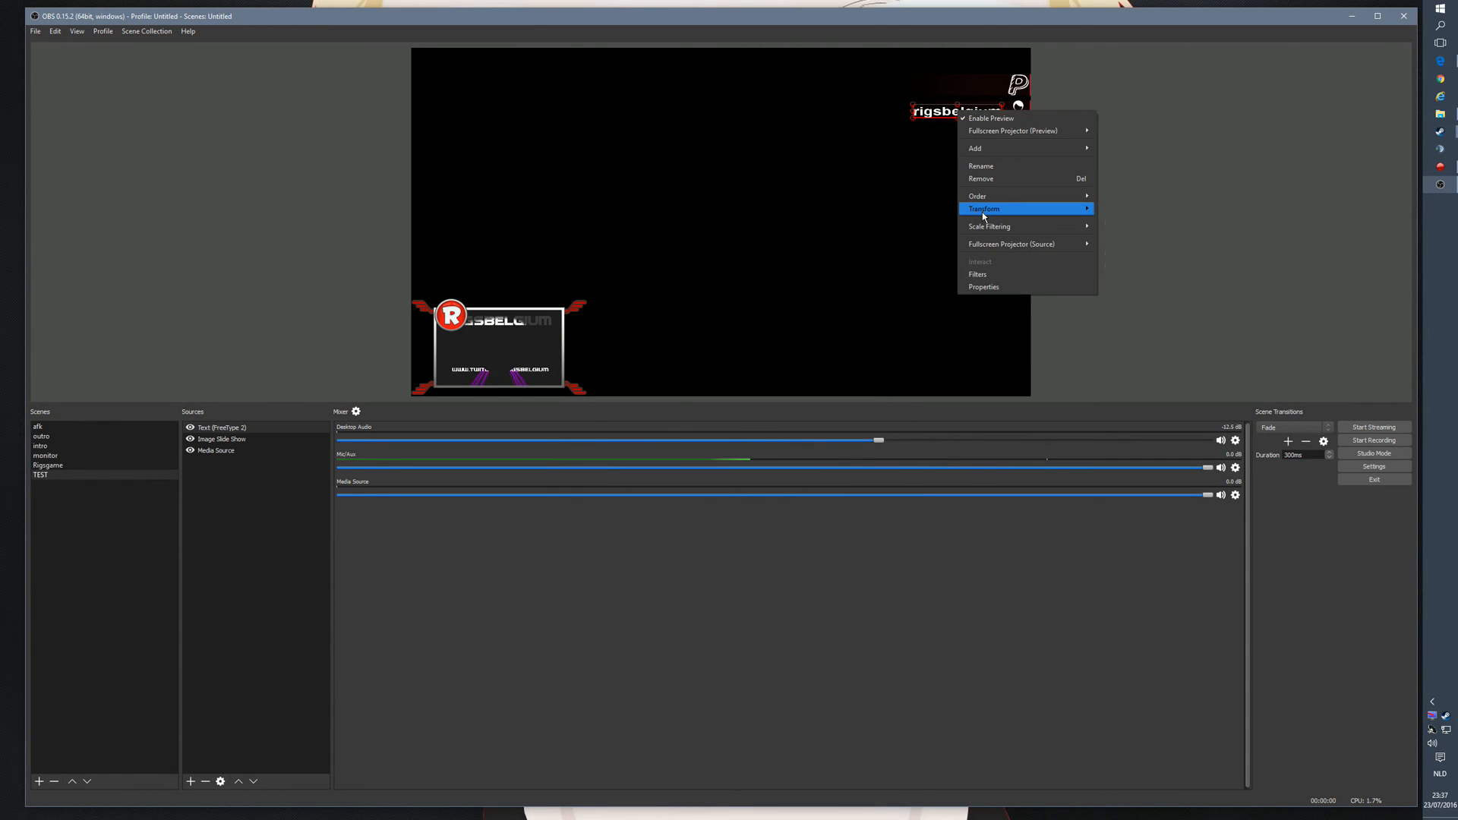
pyautogui.moveTo(972, 210)
pyautogui.click(1117, 241)
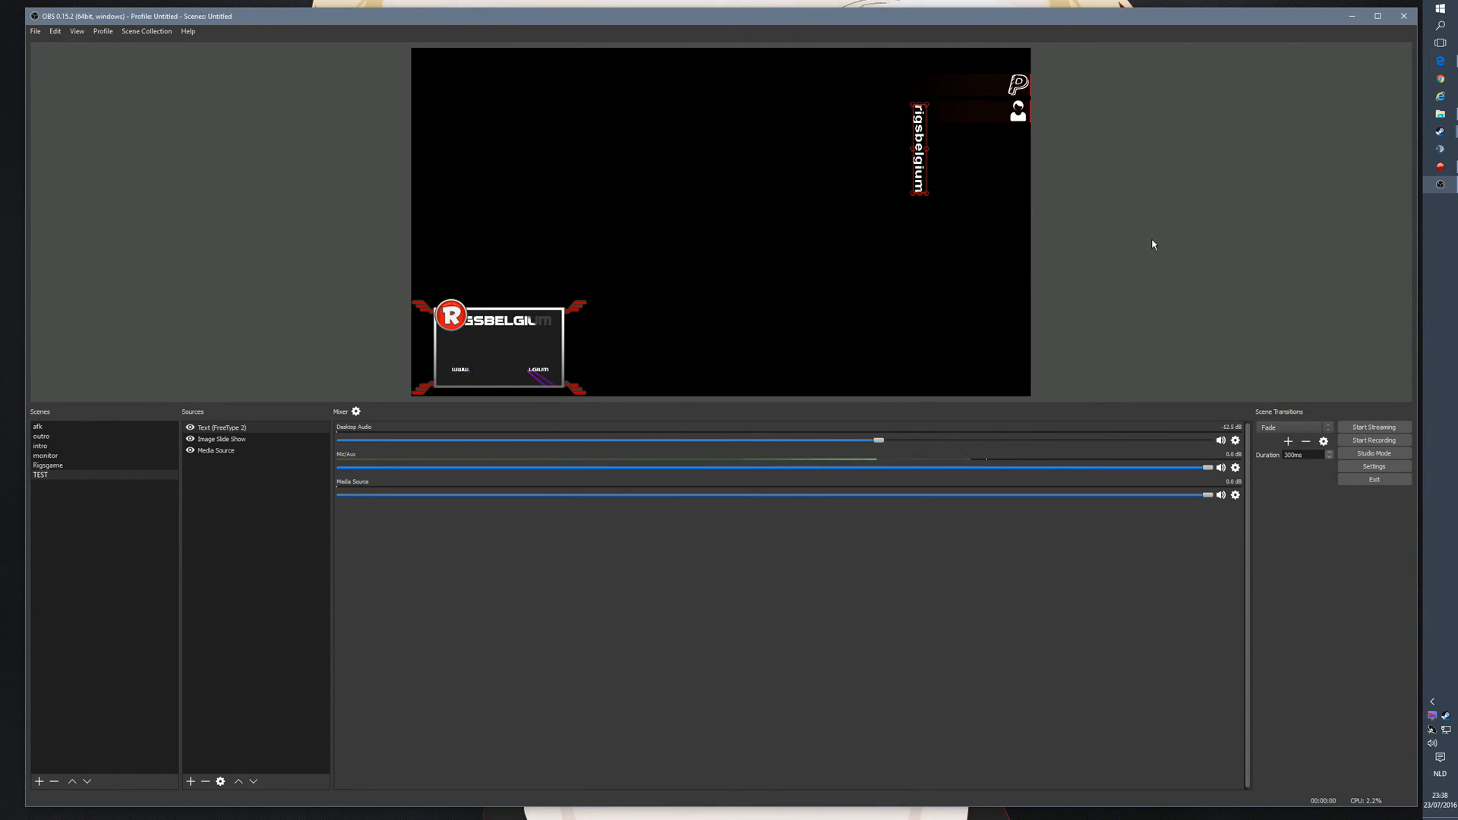
pyautogui.rightClick(919, 133)
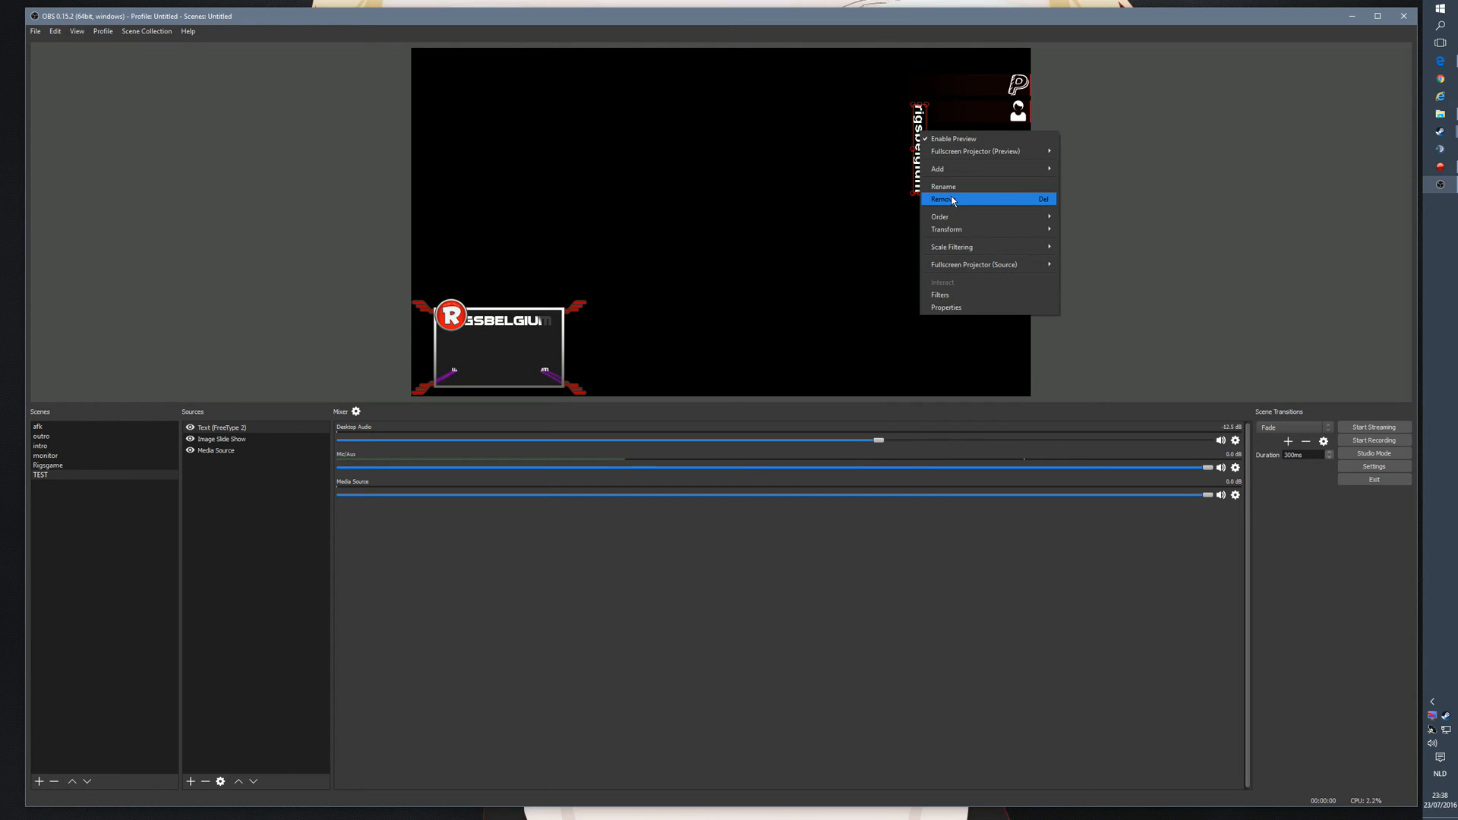
pyautogui.moveTo(963, 230)
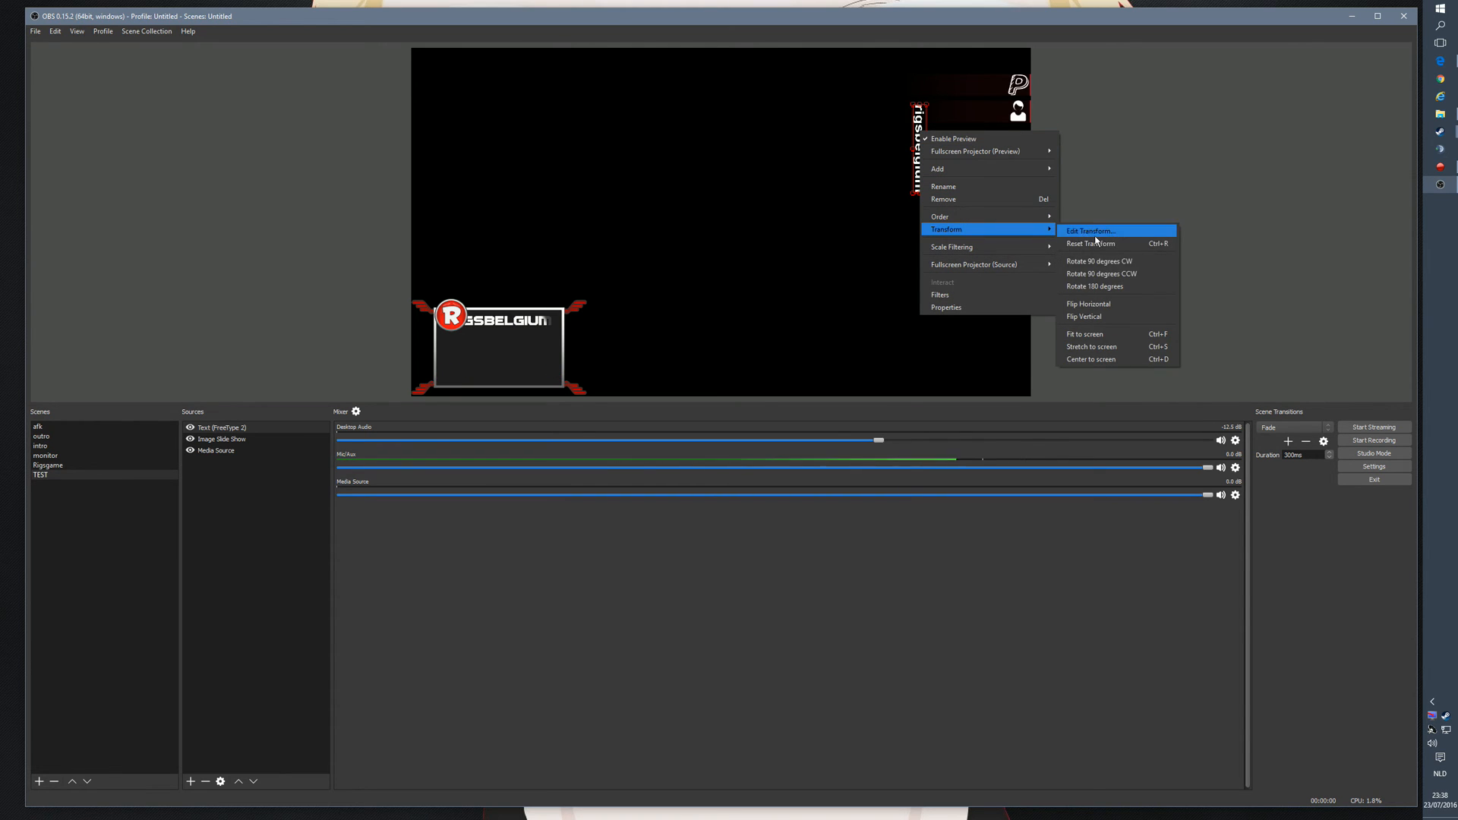
pyautogui.click(1092, 275)
# Set the text's bounding box type to Scale to inner bounds with a width of 700 and move it beside the follower icon.
pyautogui.rightClick(978, 111)
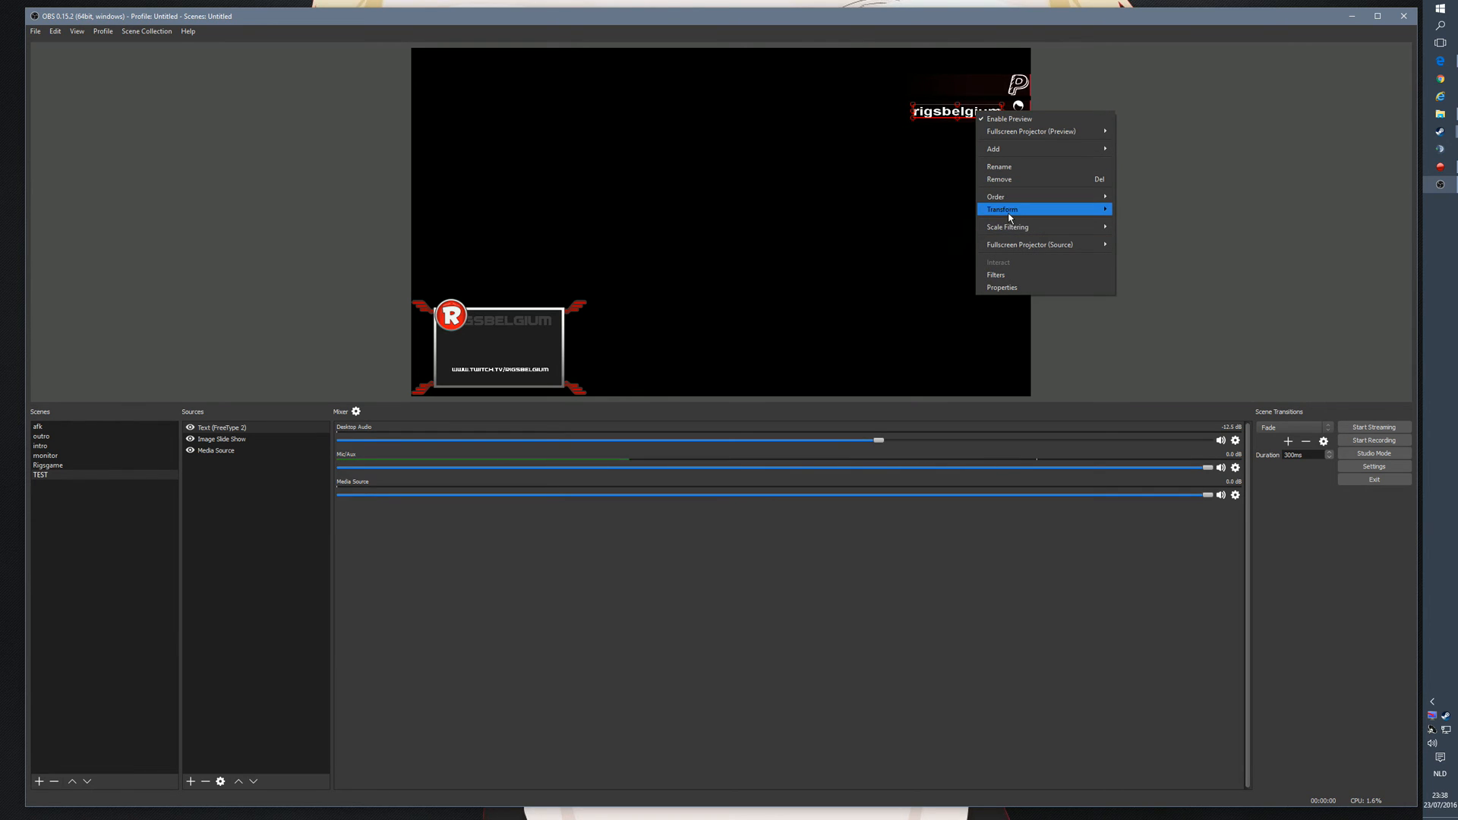
pyautogui.moveTo(1009, 218)
pyautogui.click(1142, 216)
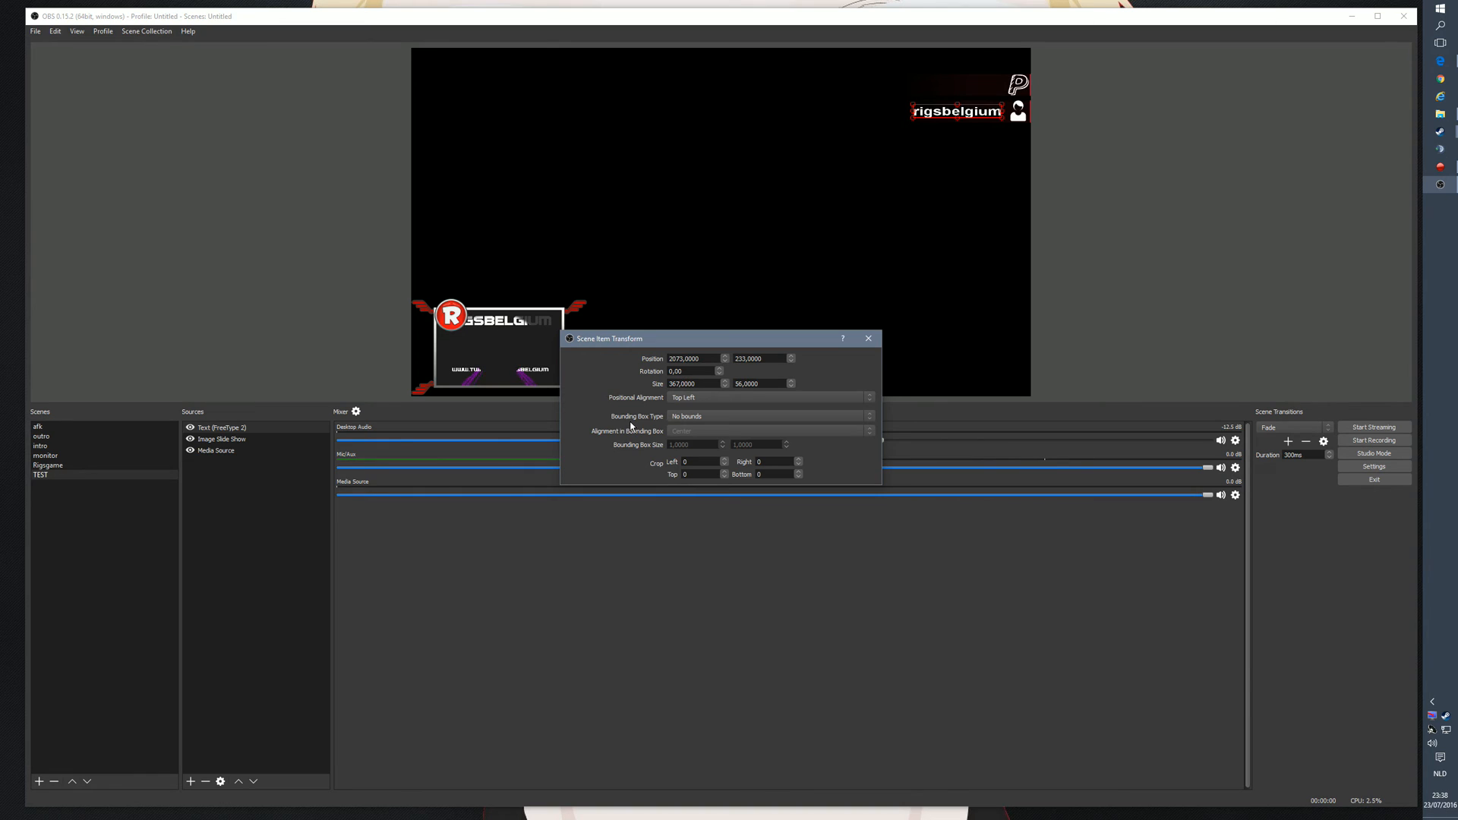
pyautogui.click(686, 416)
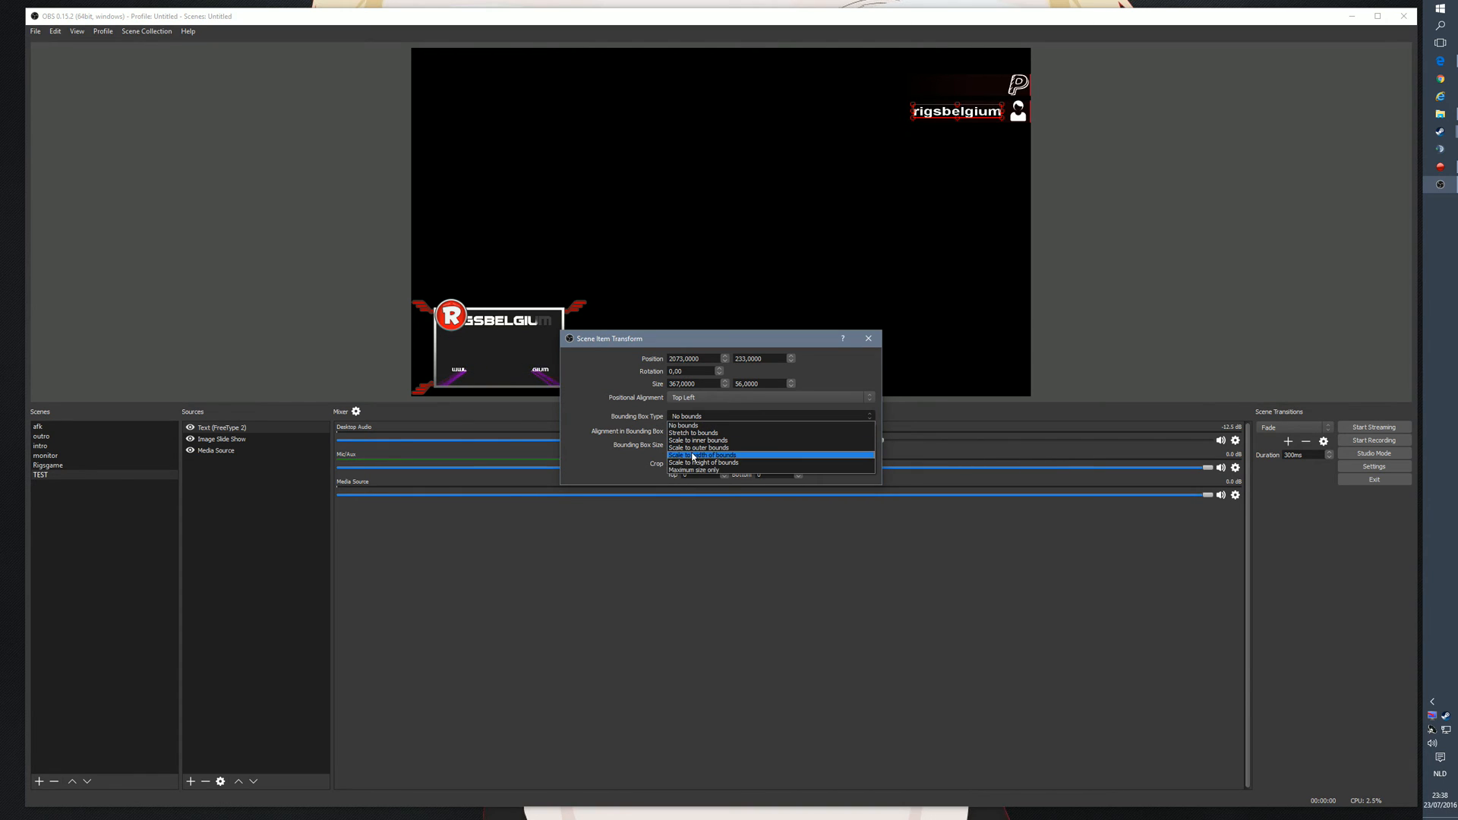
pyautogui.click(695, 441)
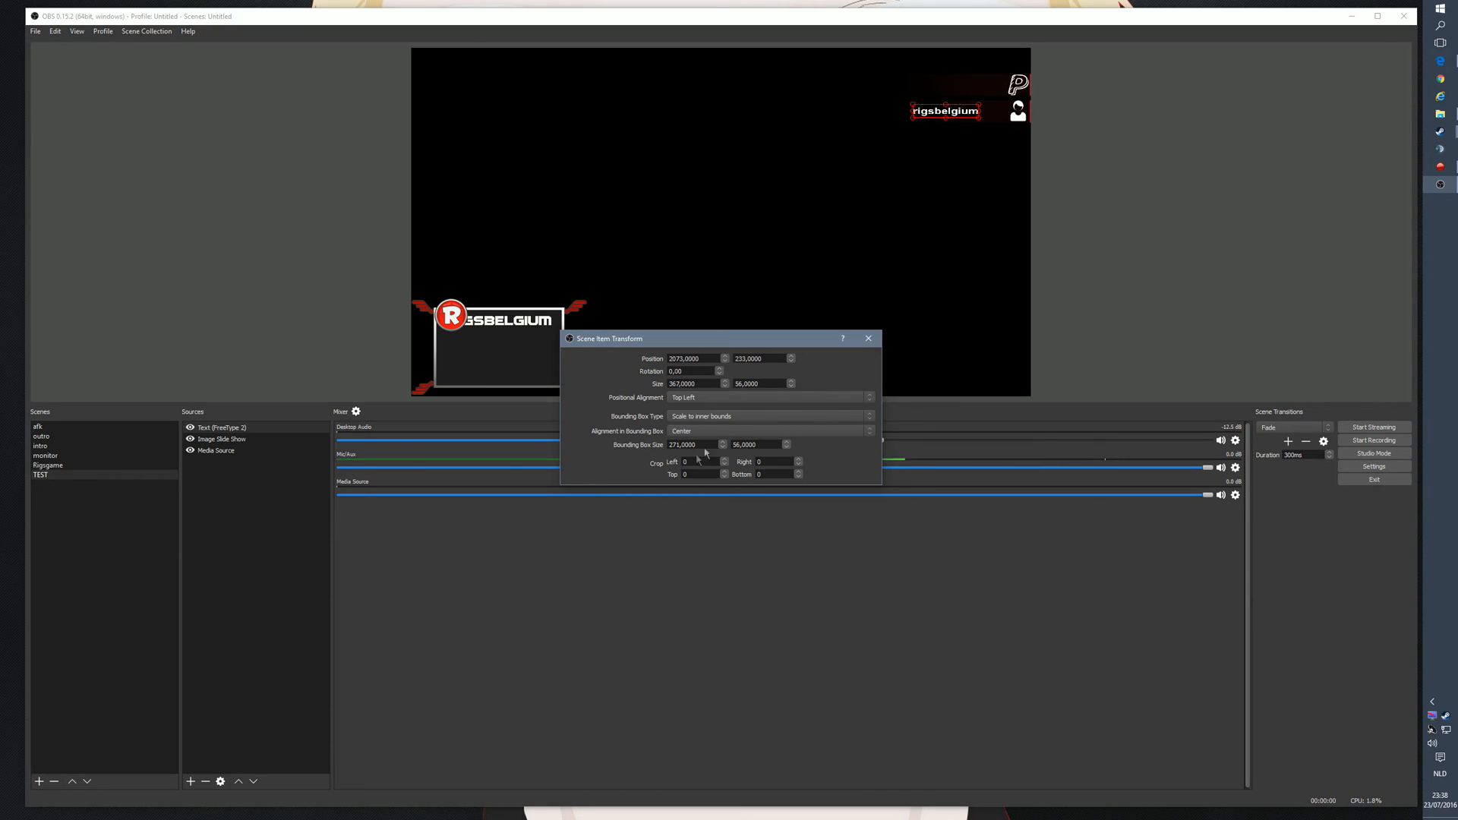
pyautogui.write('700')
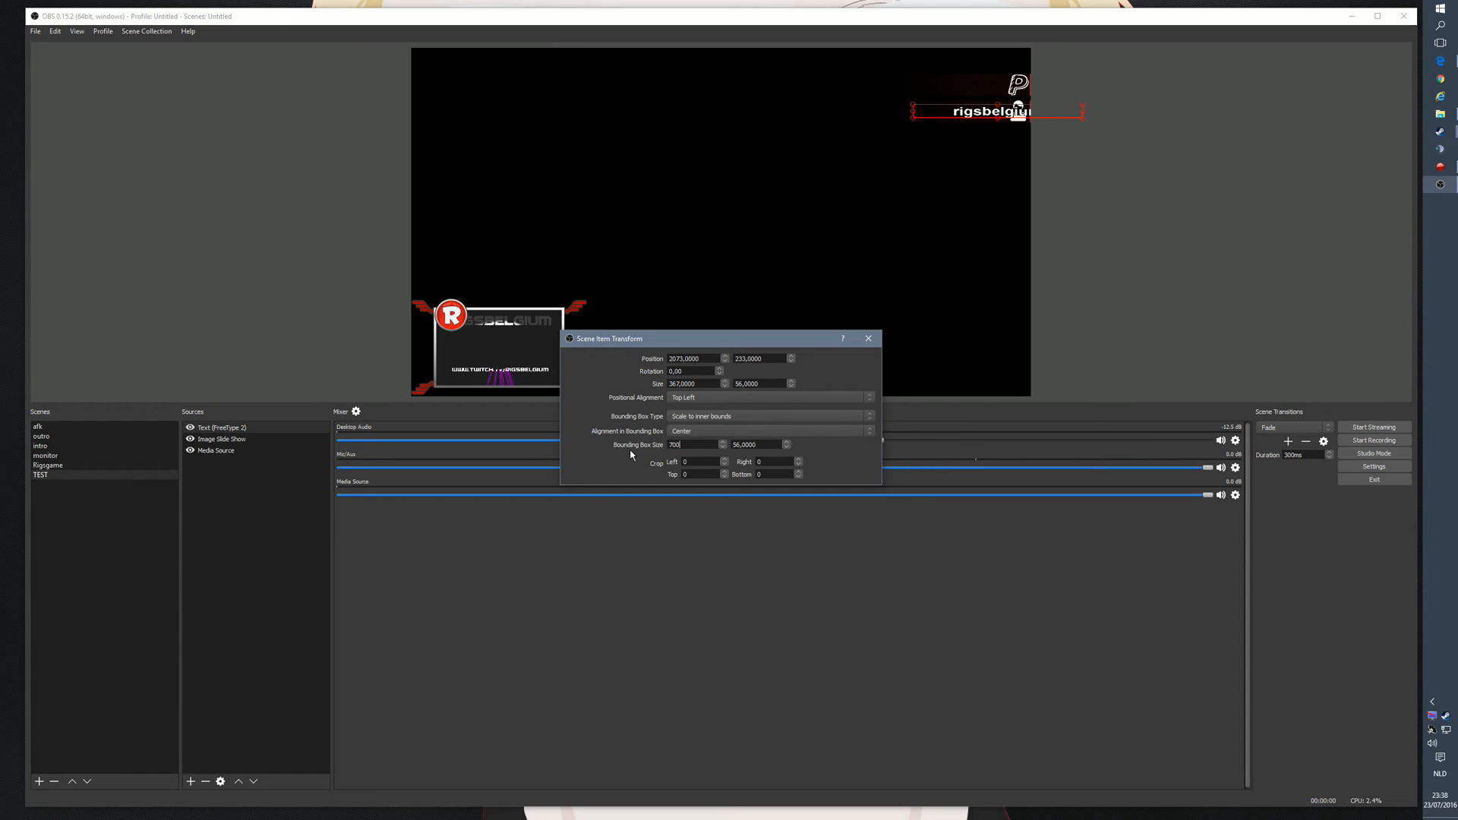
pyautogui.press('Return')
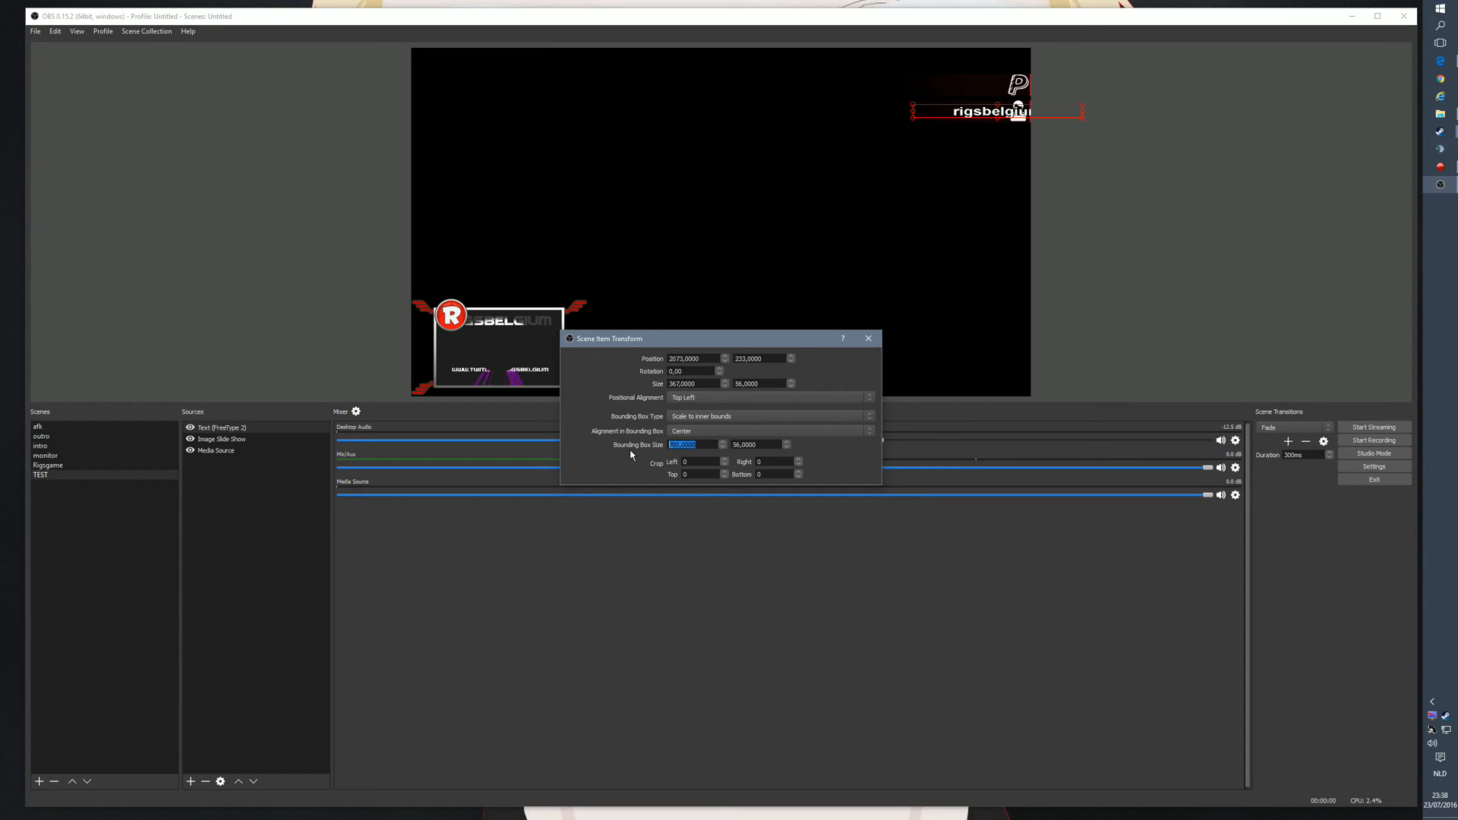
pyautogui.click(867, 338)
pyautogui.moveTo(989, 113); pyautogui.dragTo(916, 113)
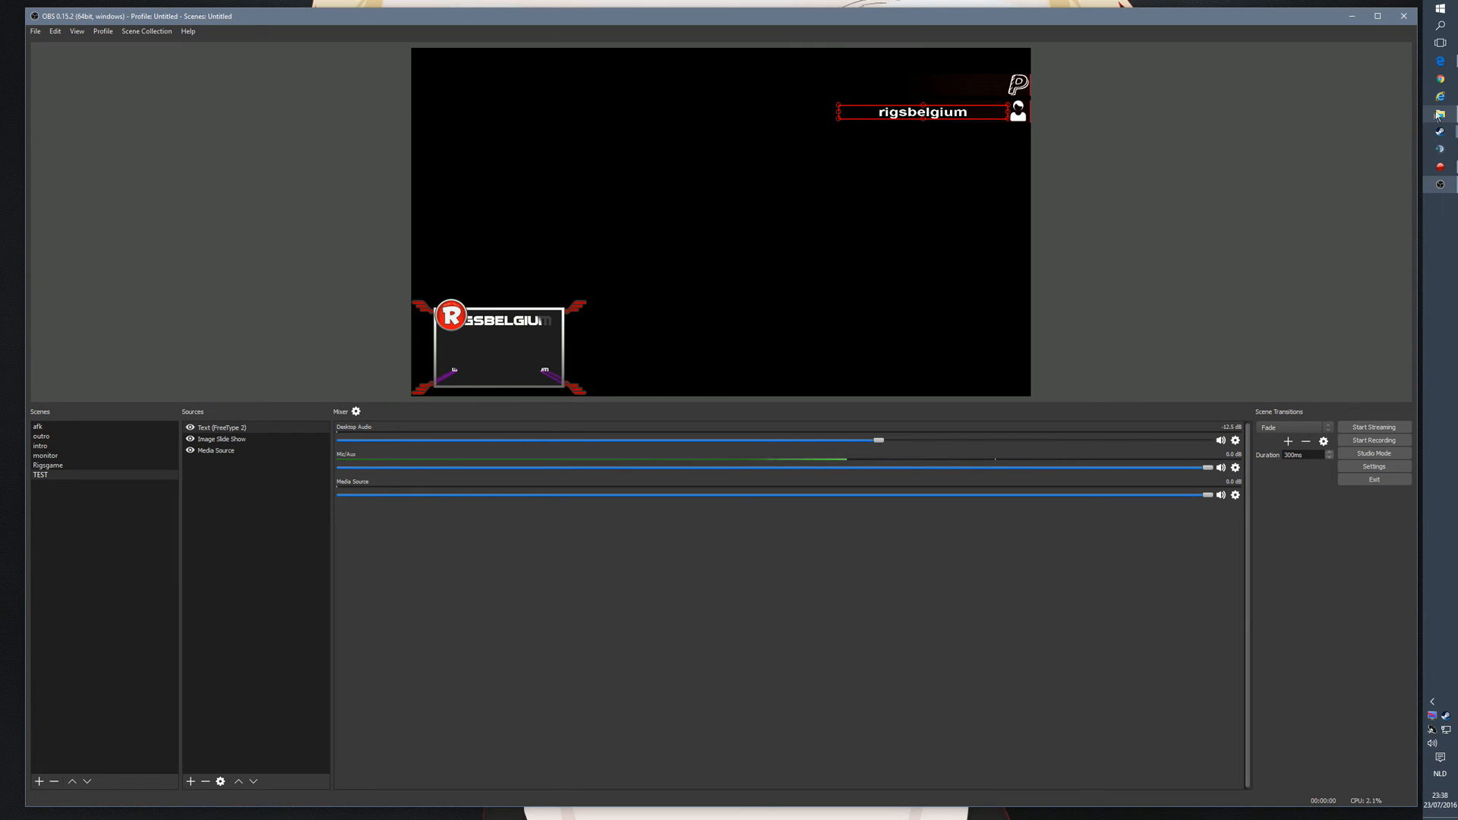
pyautogui.click(1286, 106)
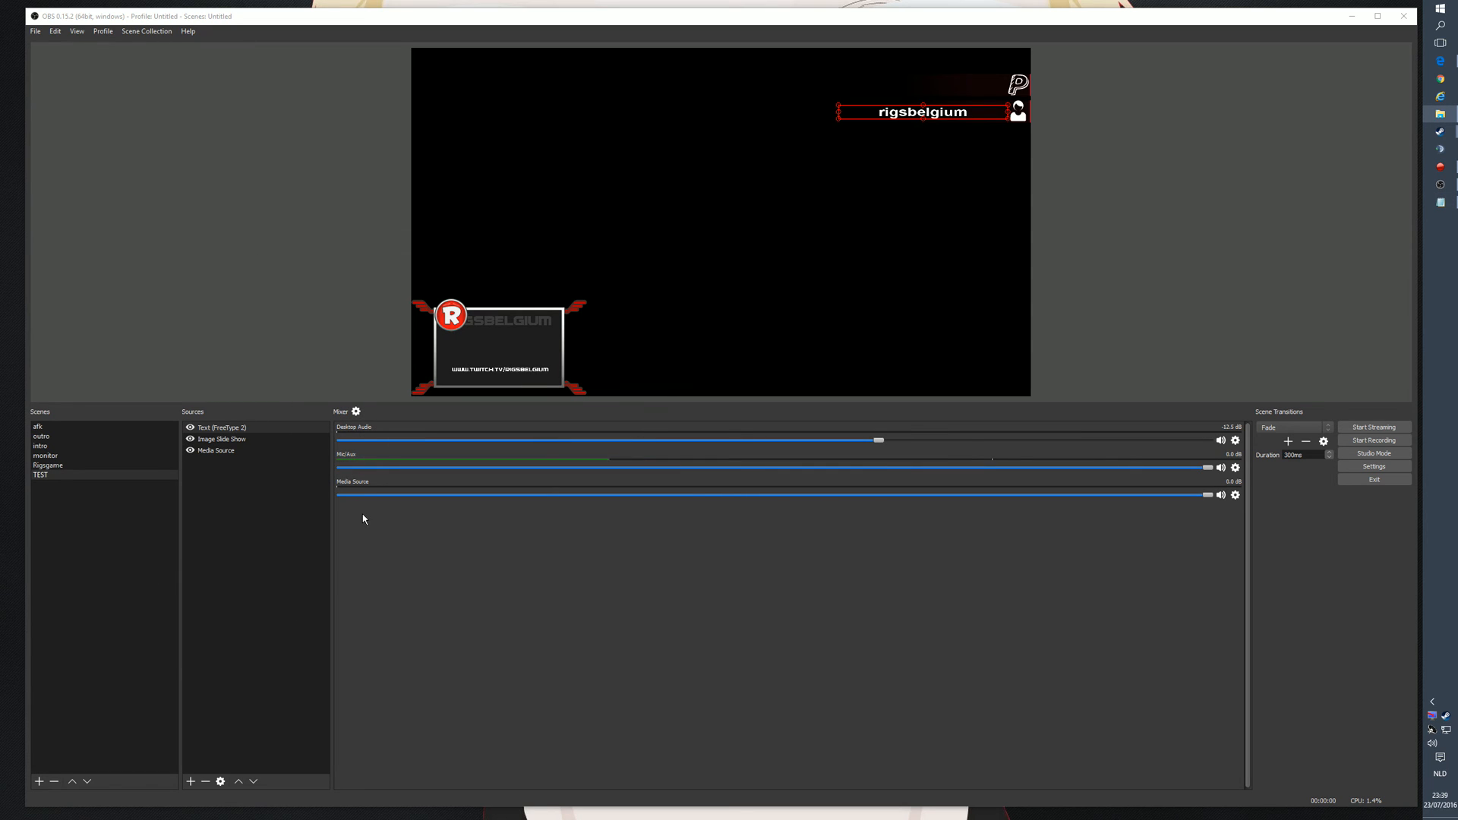
# Add a new Display Capture source for Display 0 with Capture Cursor enabled.
pyautogui.rightClick(227, 497)
pyautogui.moveTo(243, 499)
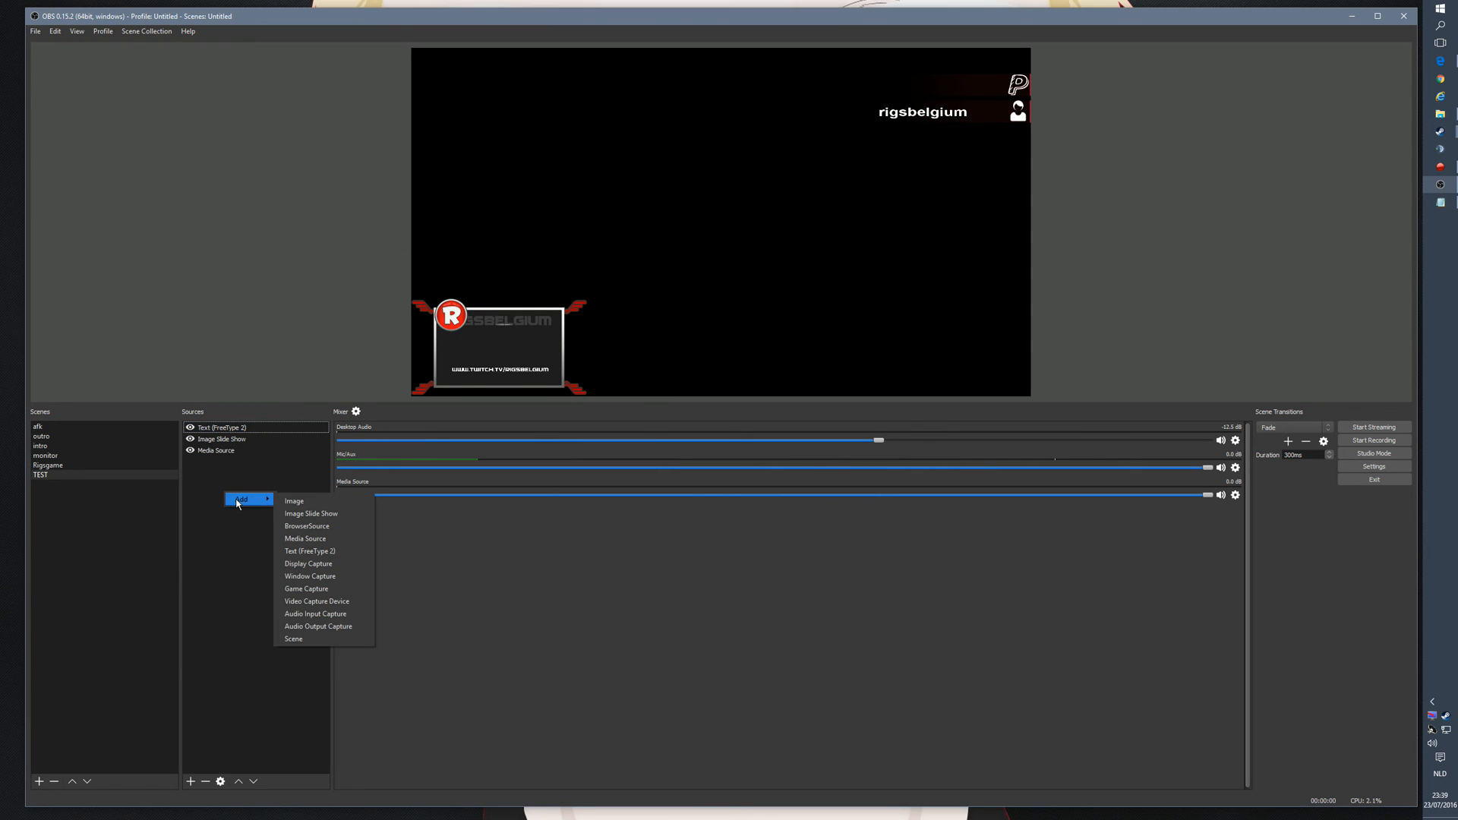
pyautogui.click(303, 566)
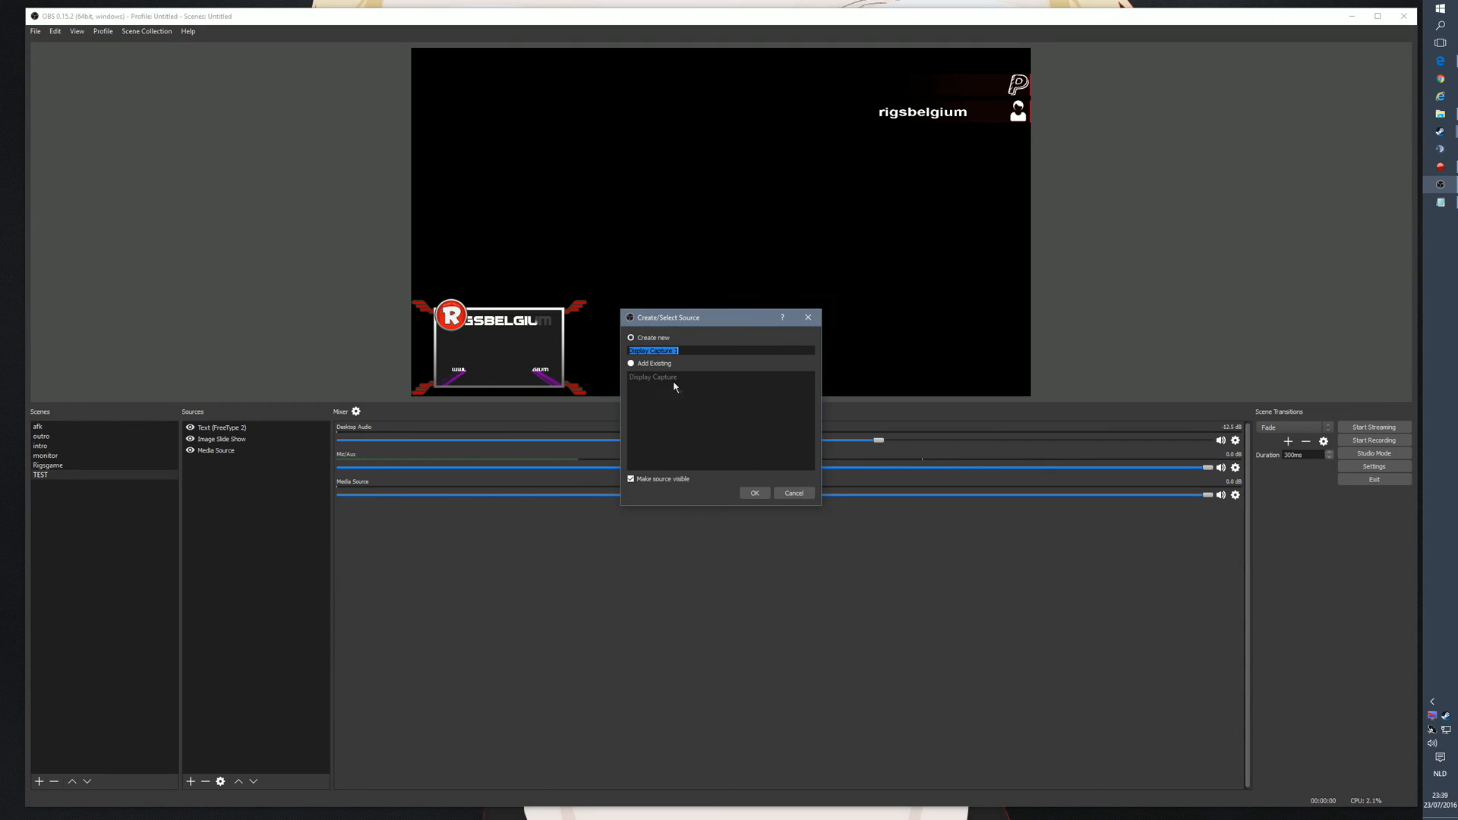
pyautogui.click(755, 493)
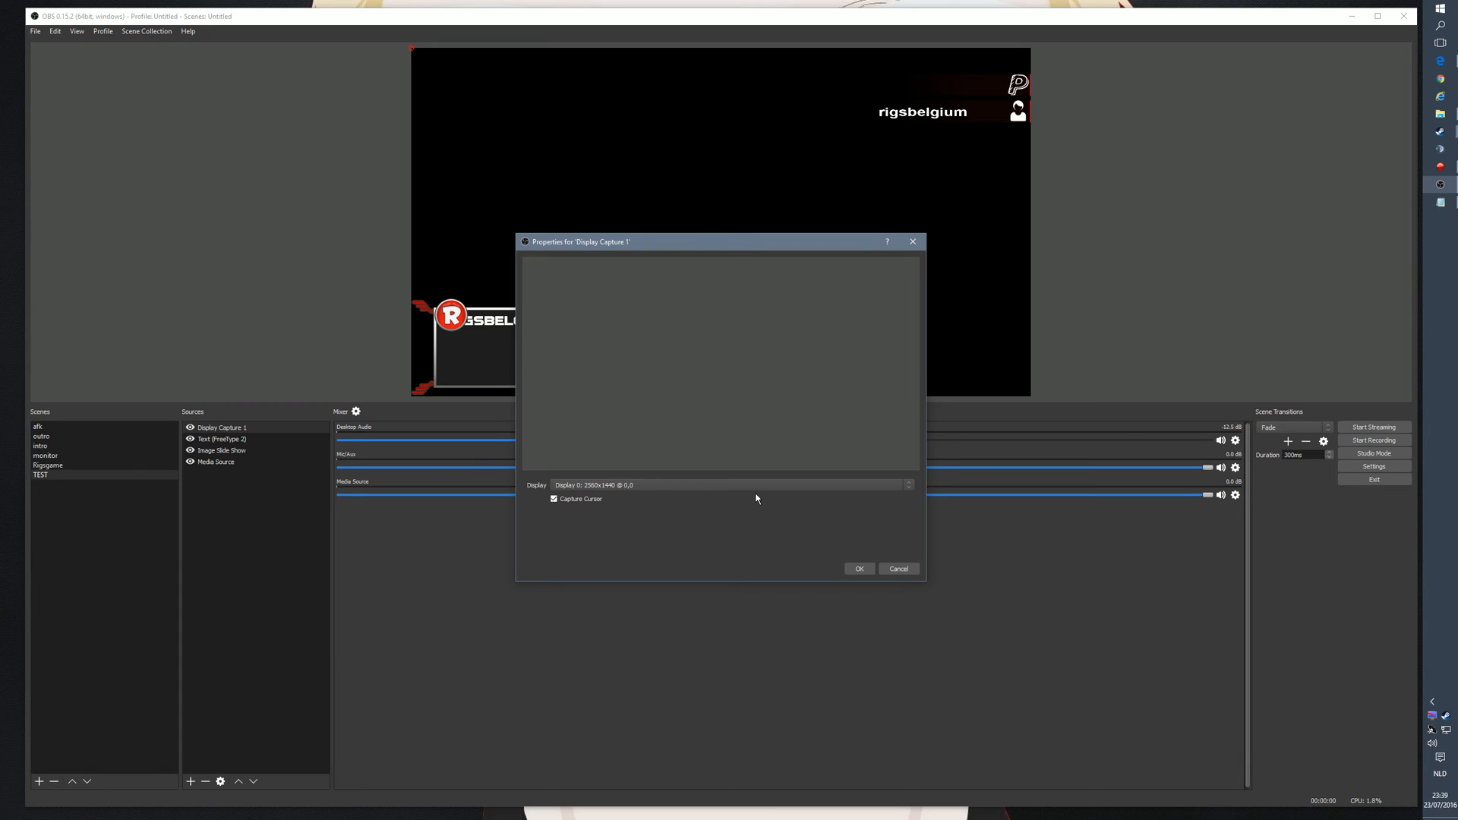
pyautogui.click(858, 569)
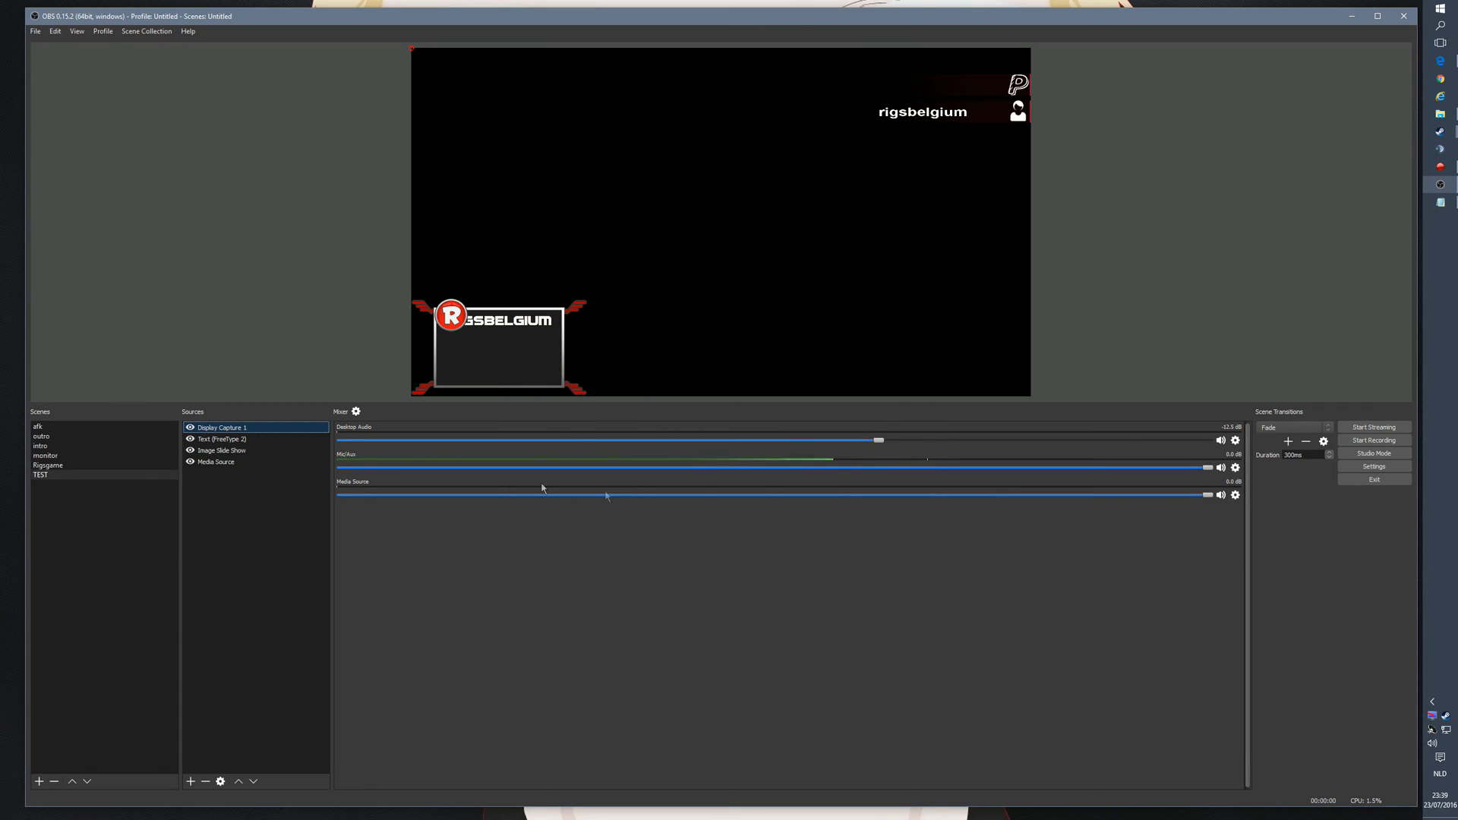
# Remove the new Display Capture source from the TEST scene.
pyautogui.rightClick(209, 431)
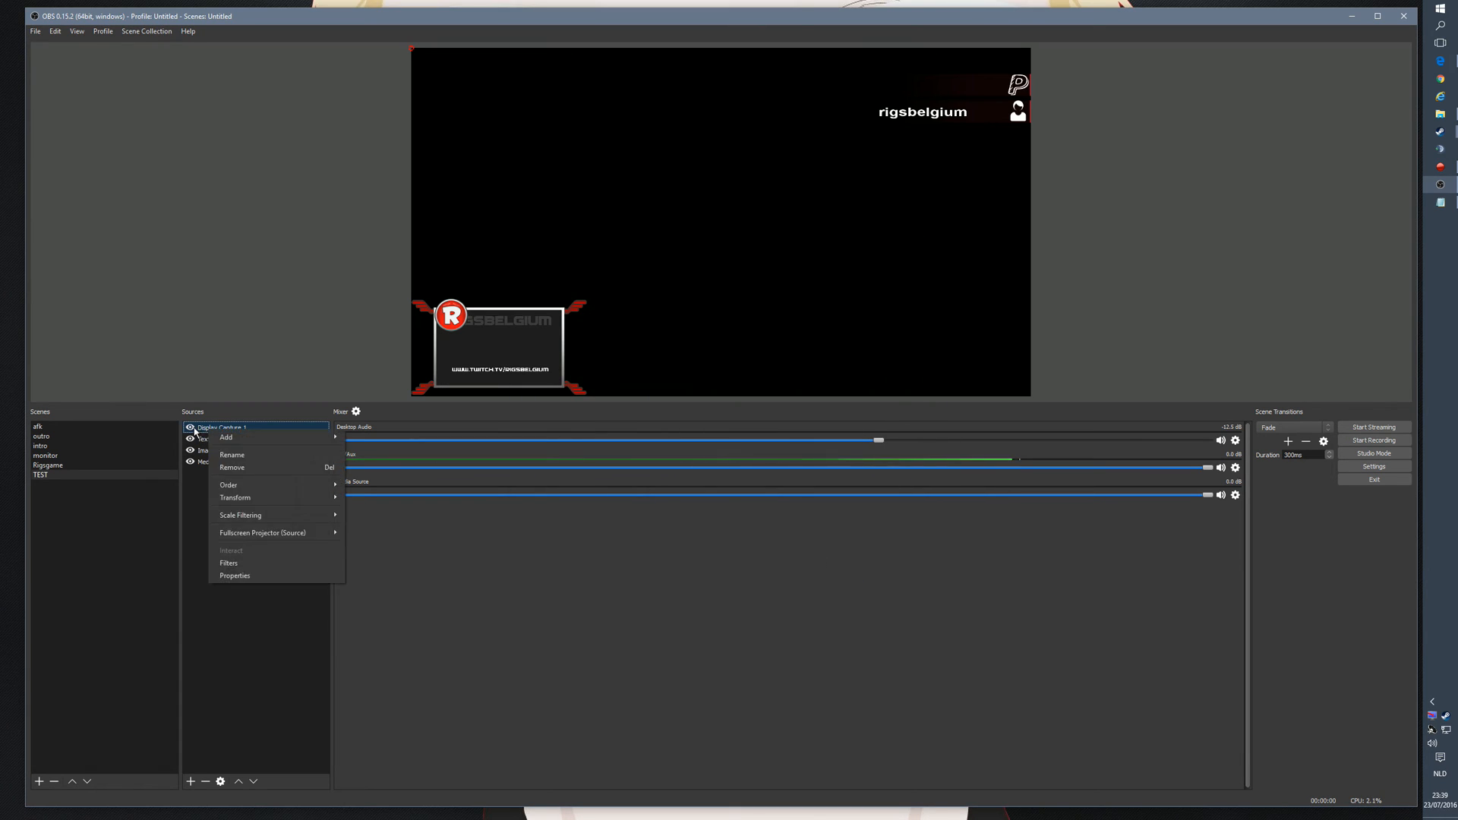
pyautogui.click(241, 468)
pyautogui.click(764, 429)
# Examine the Display Capture properties in the monitor scene and return to the TEST scene.
pyautogui.click(61, 457)
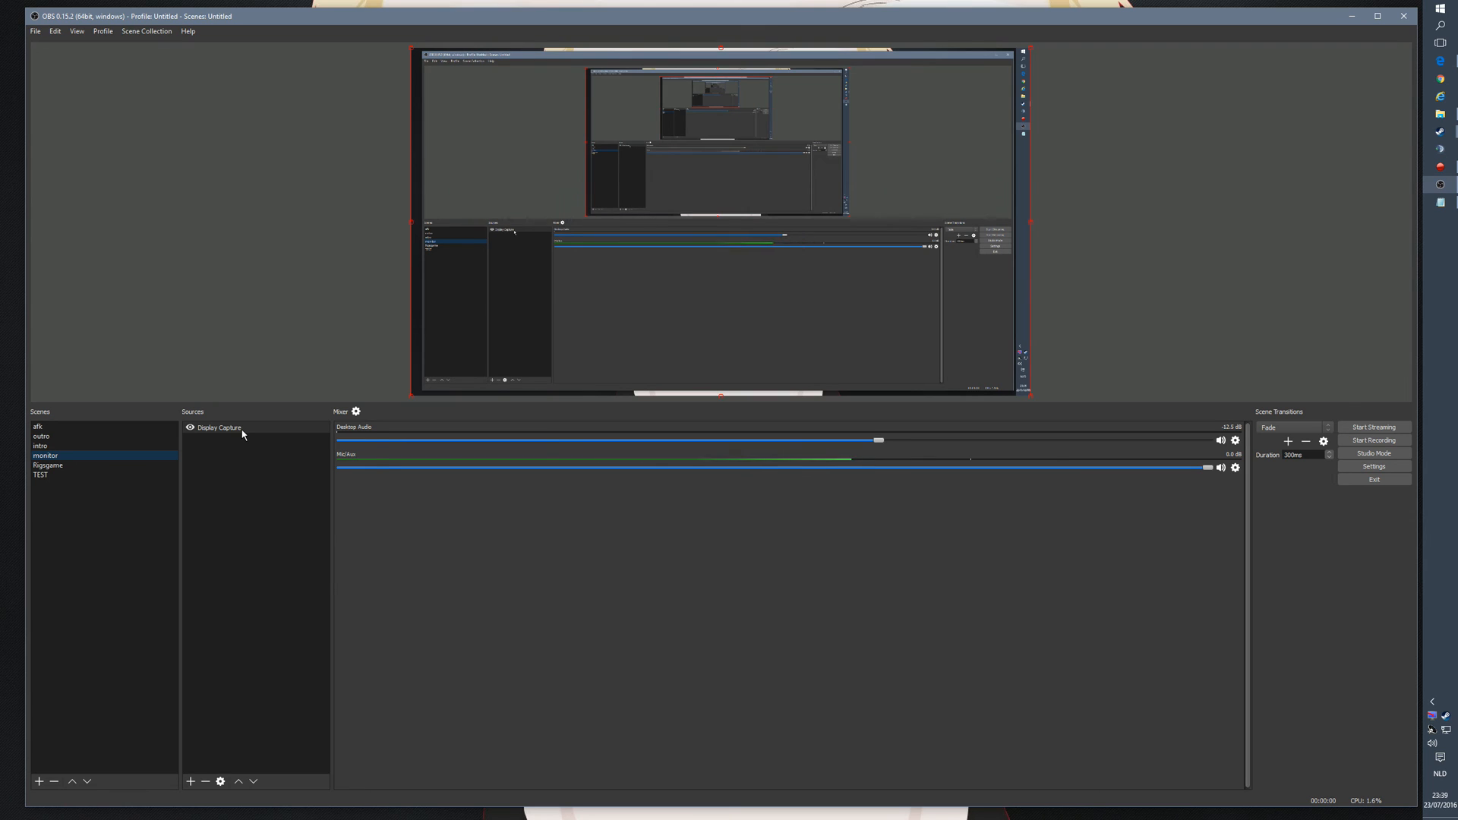
pyautogui.rightClick(243, 432)
pyautogui.click(280, 578)
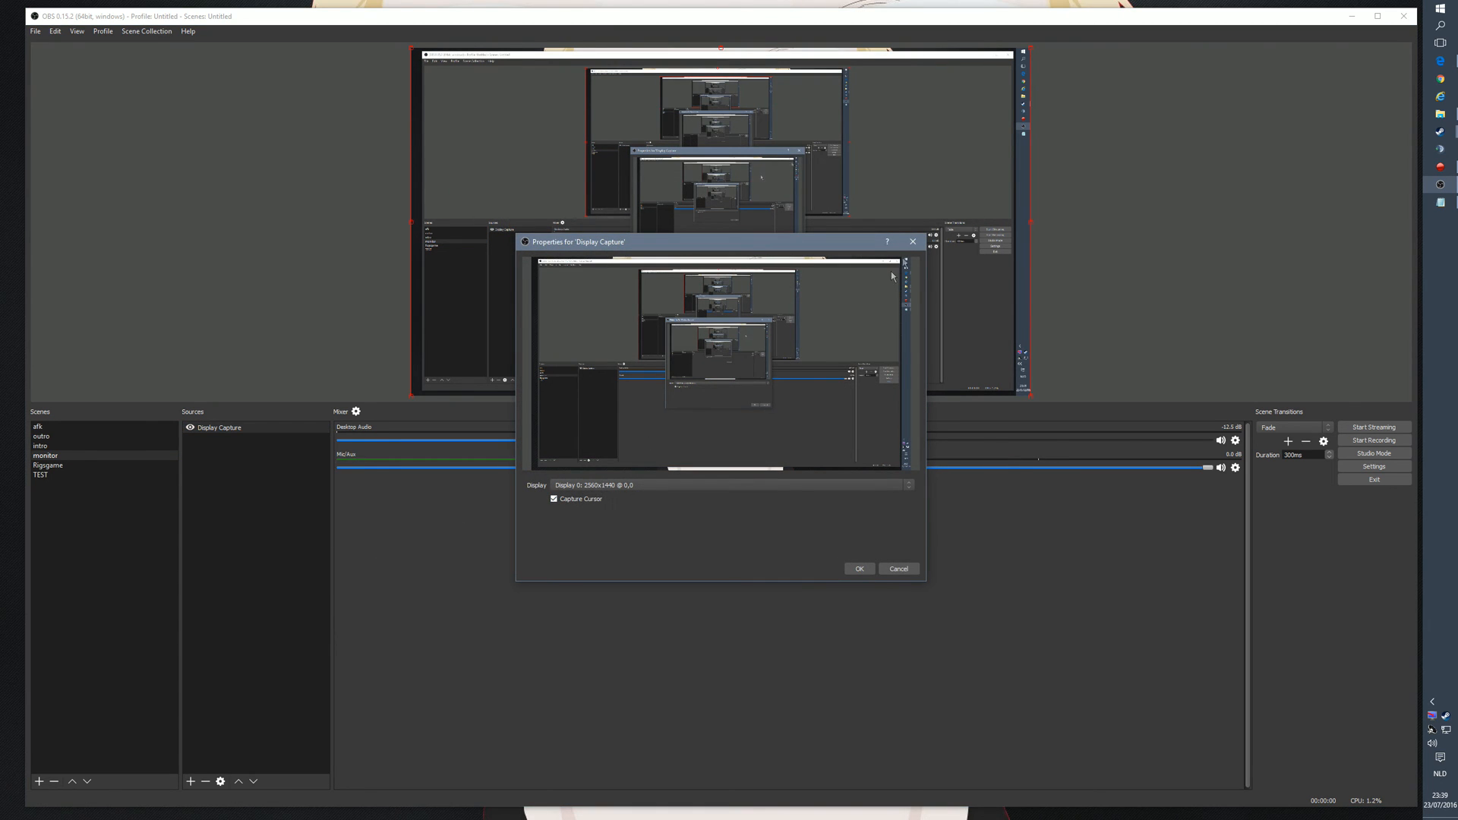
pyautogui.click(913, 242)
pyautogui.click(58, 472)
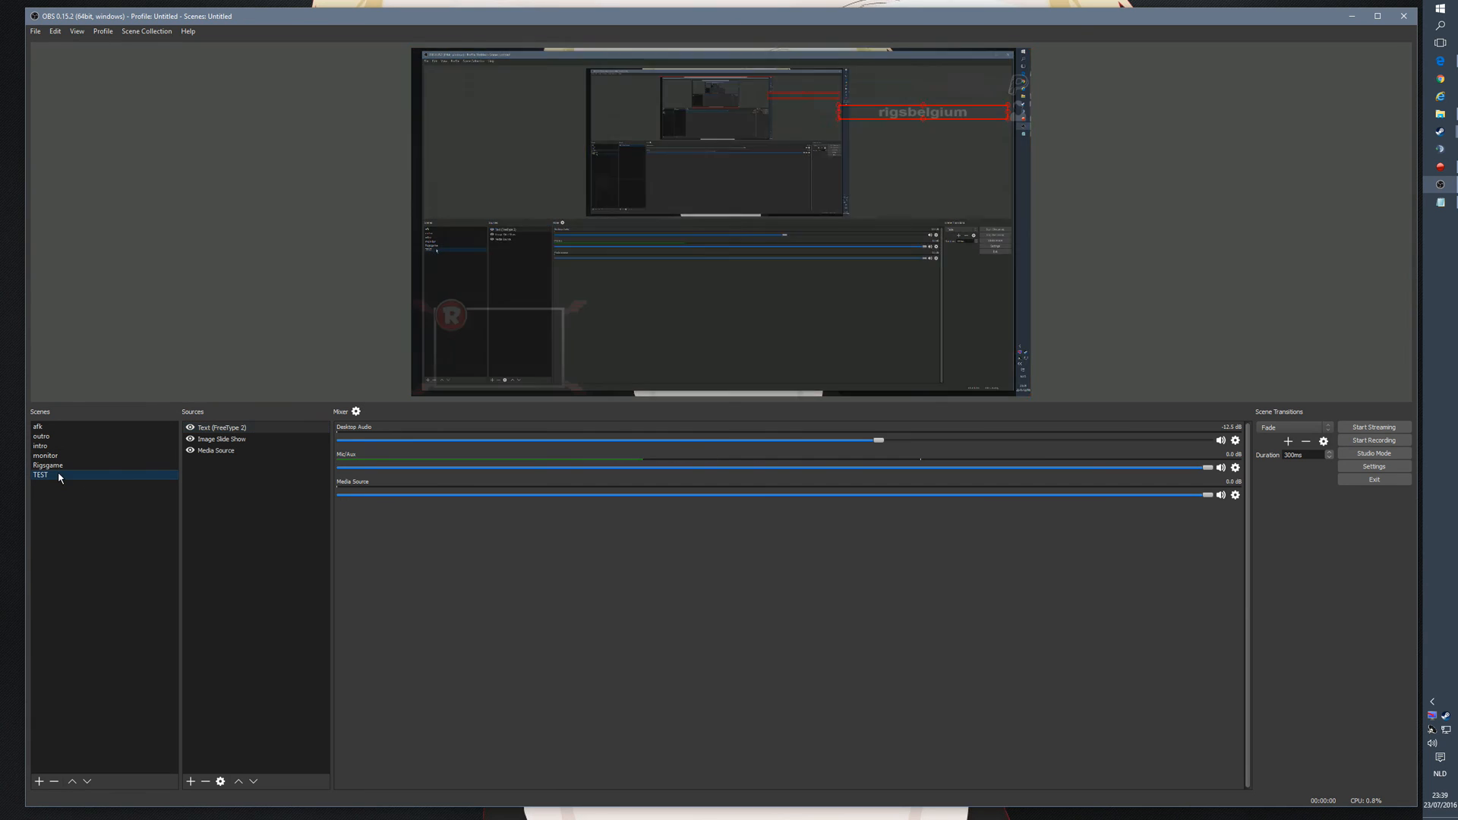
# Add a new Window Capture source for the Pictures explorer window with Capture Cursor enabled.
pyautogui.rightClick(214, 486)
pyautogui.moveTo(229, 494)
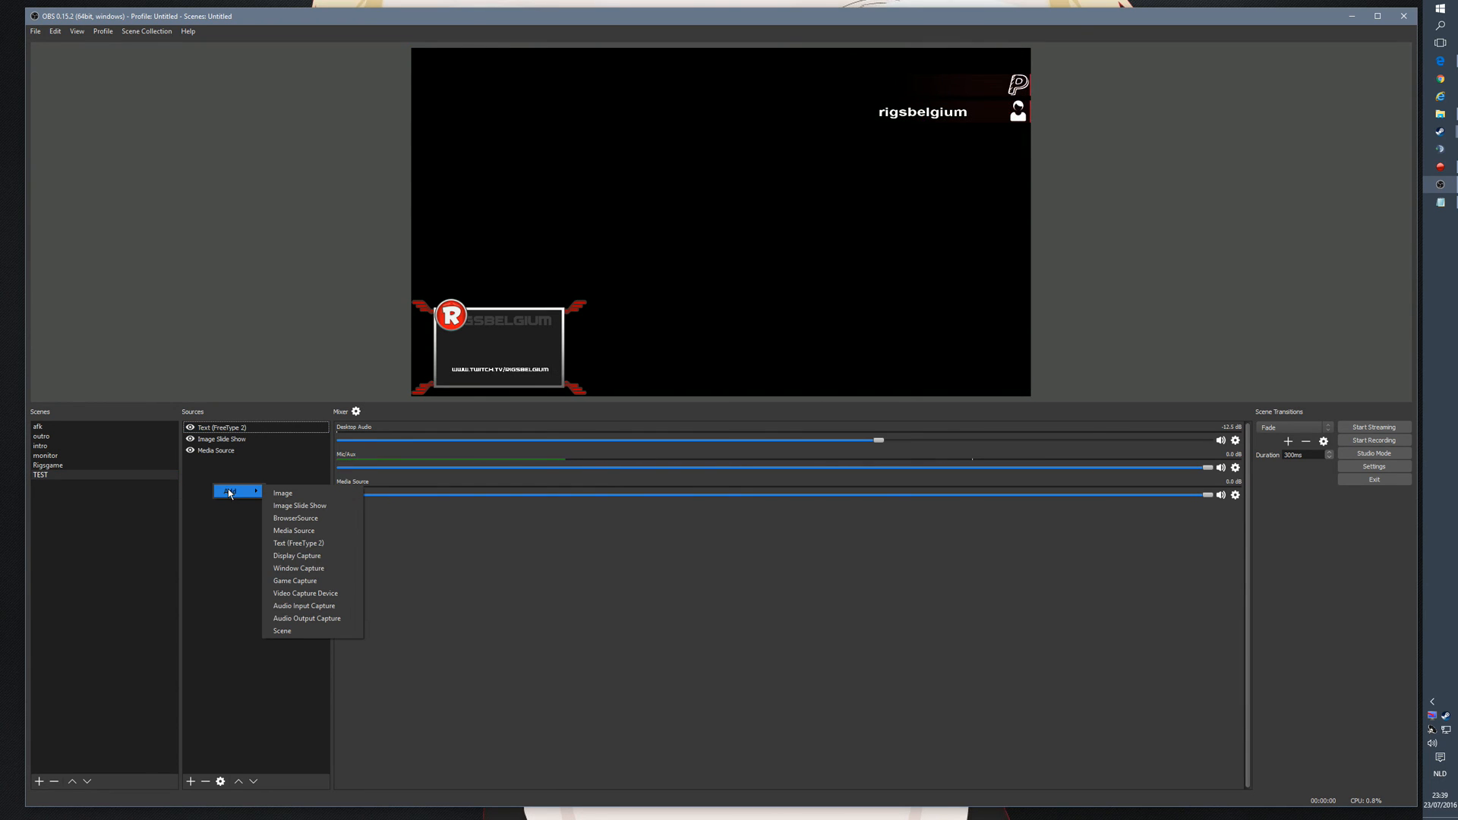
pyautogui.click(296, 570)
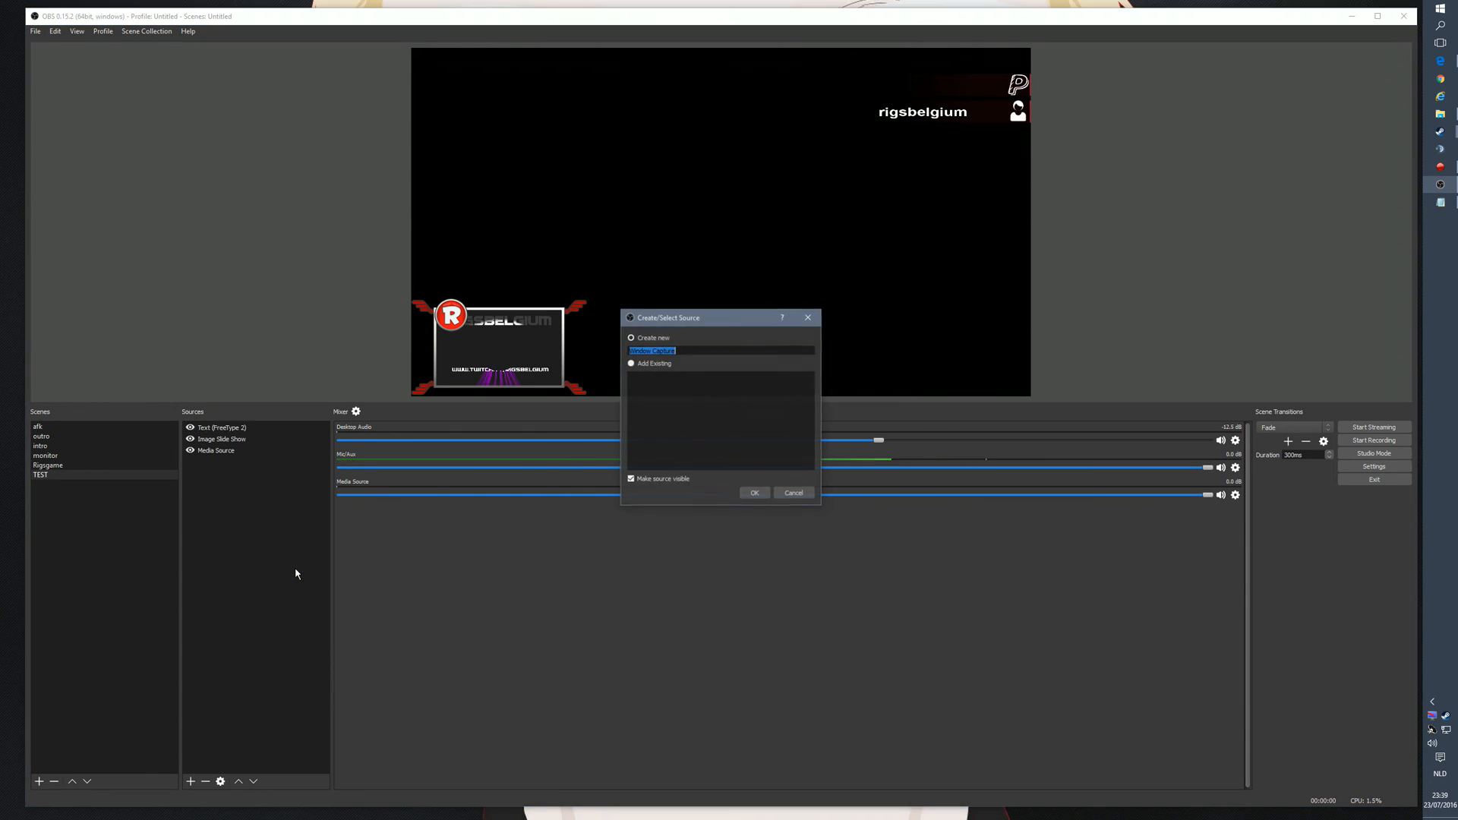
pyautogui.click(744, 495)
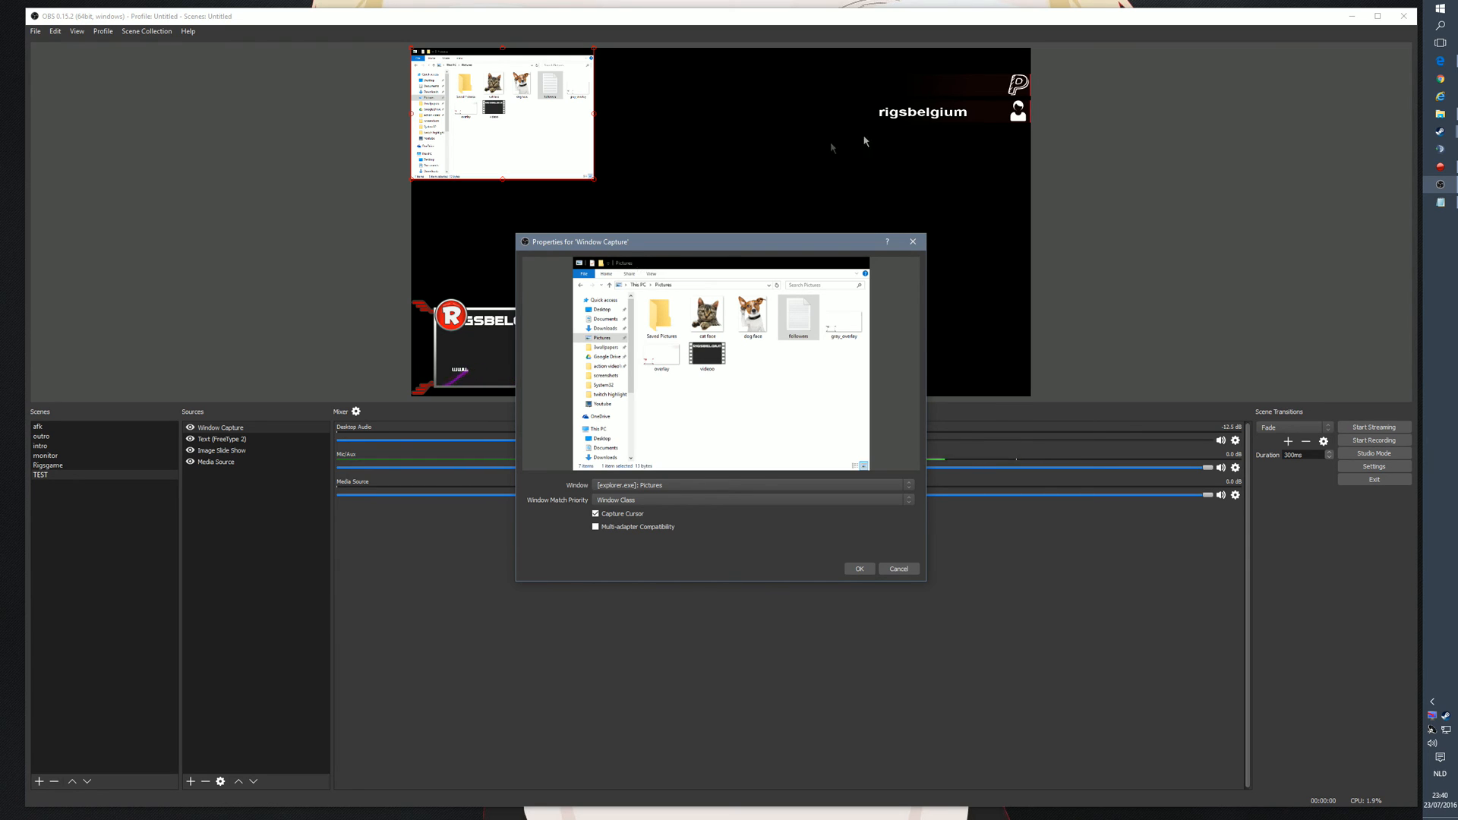
pyautogui.click(914, 251)
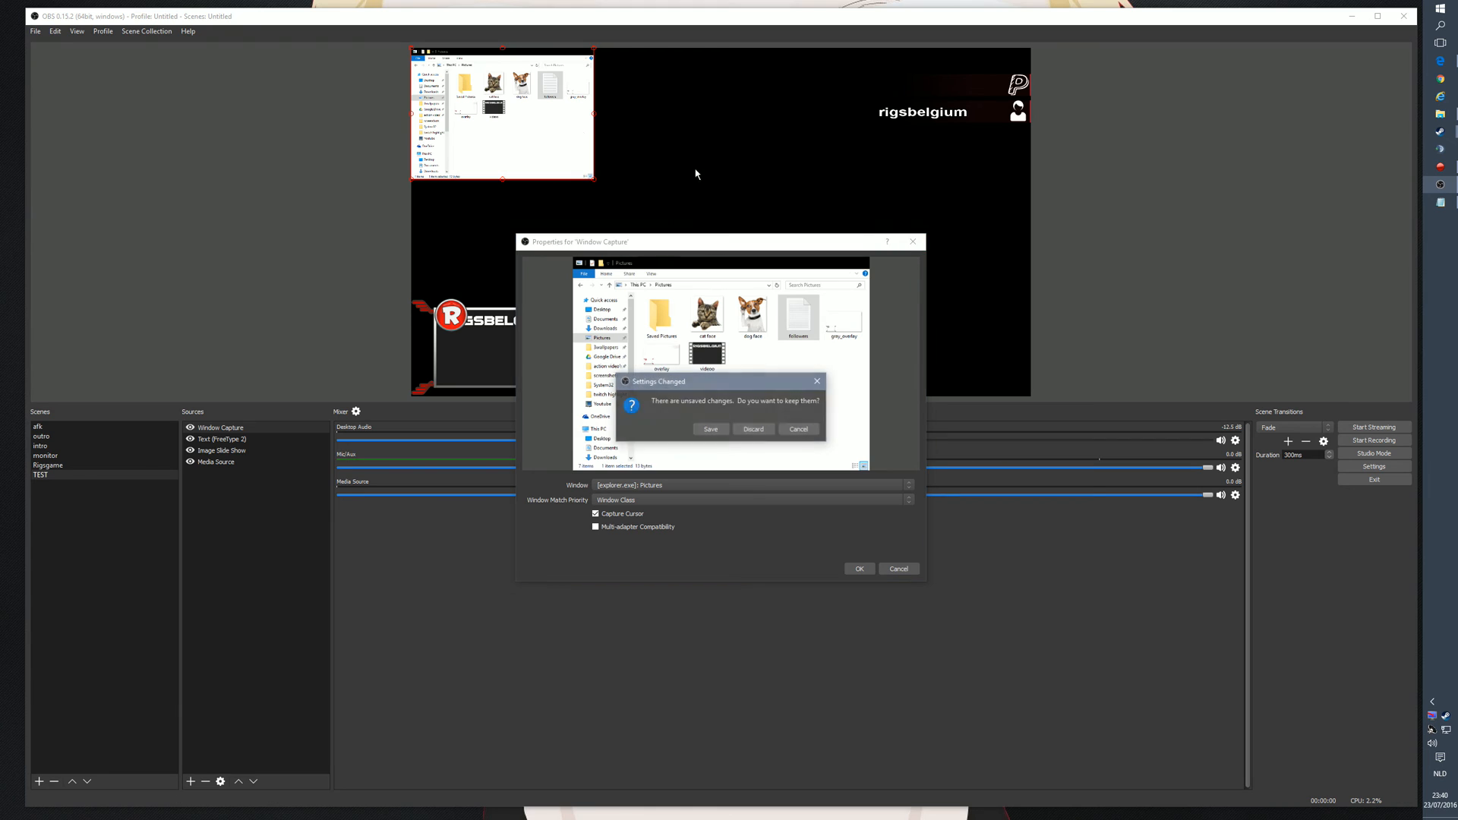
pyautogui.click(750, 432)
# Remove the Window Capture source from the TEST scene.
pyautogui.rightClick(480, 146)
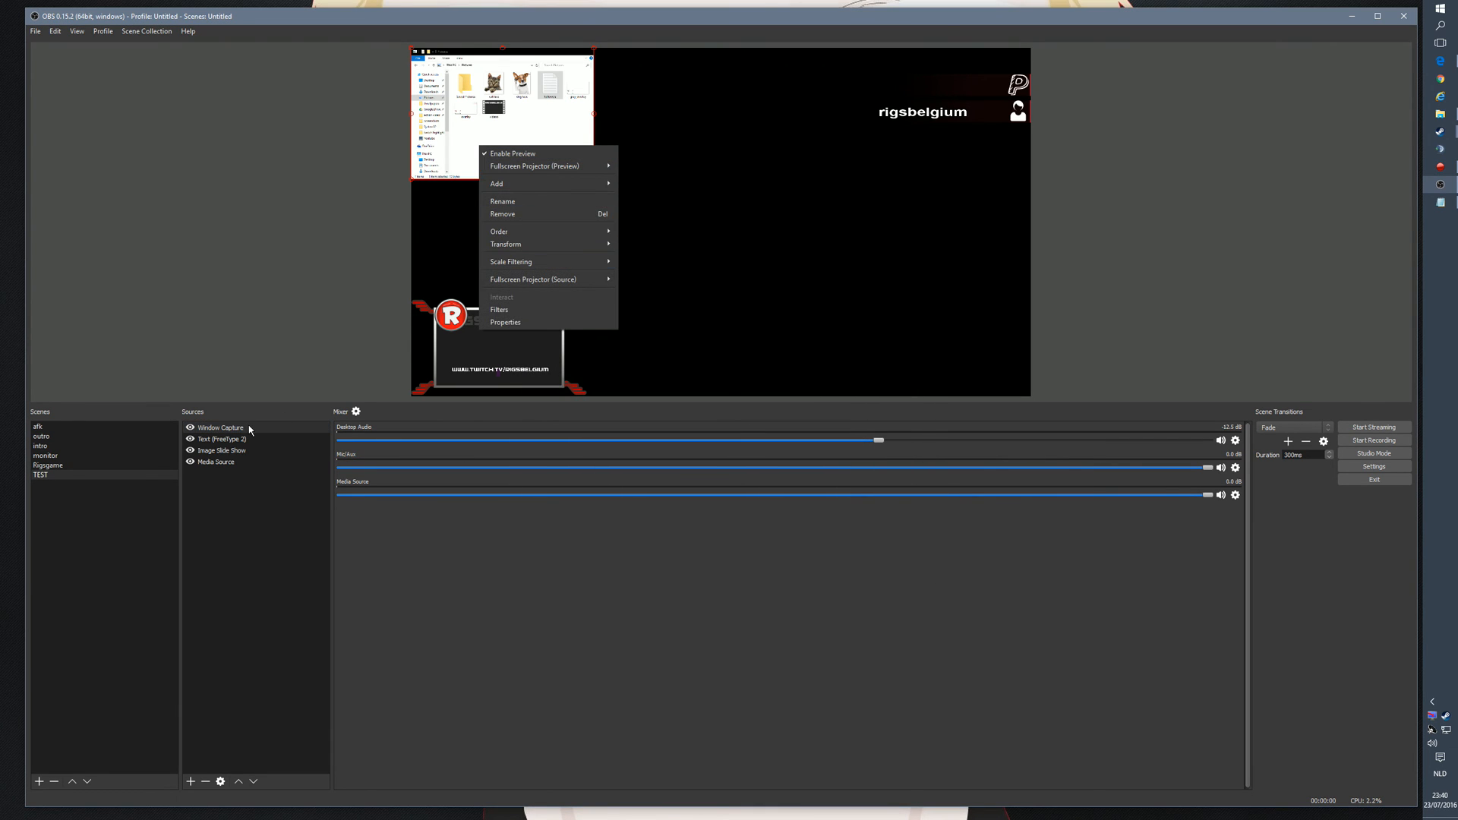
pyautogui.rightClick(219, 435)
pyautogui.click(238, 466)
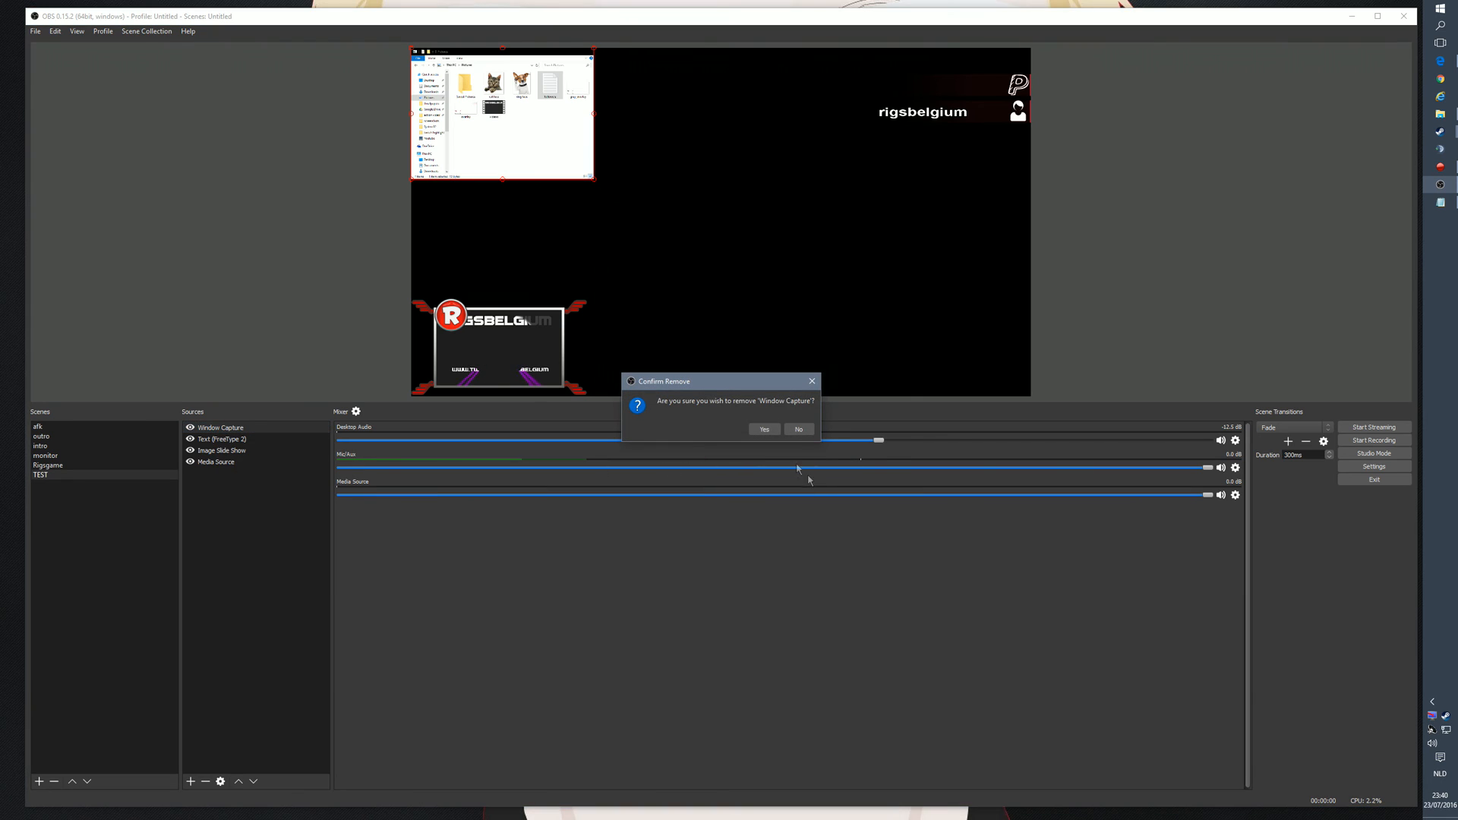
pyautogui.click(764, 429)
# Add a new Game Capture source for any fullscreen application and move it below Media Source in the TEST scene.
pyautogui.rightClick(271, 508)
pyautogui.moveTo(289, 517)
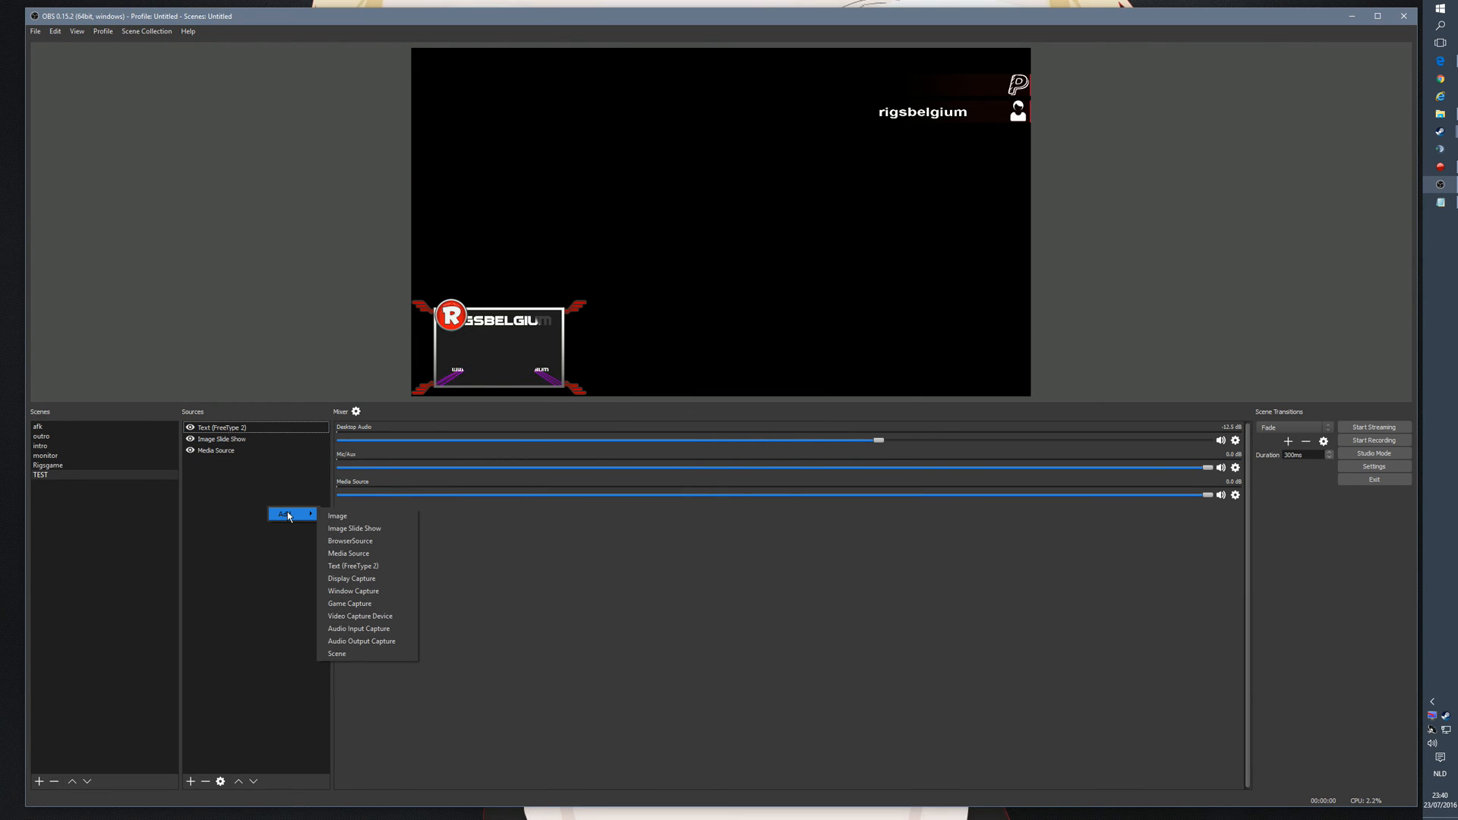
pyautogui.click(349, 605)
pyautogui.click(754, 493)
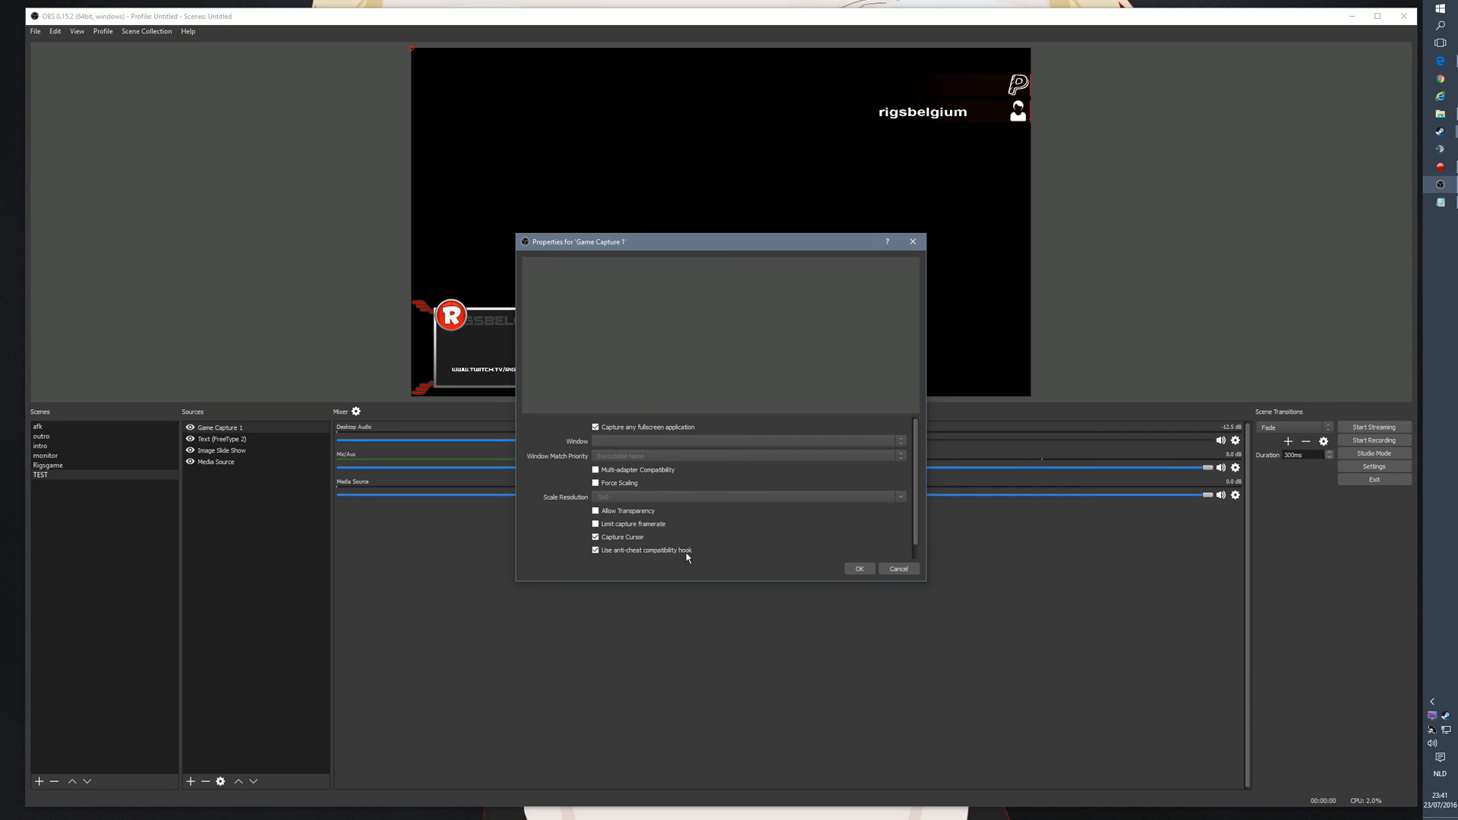
pyautogui.click(859, 571)
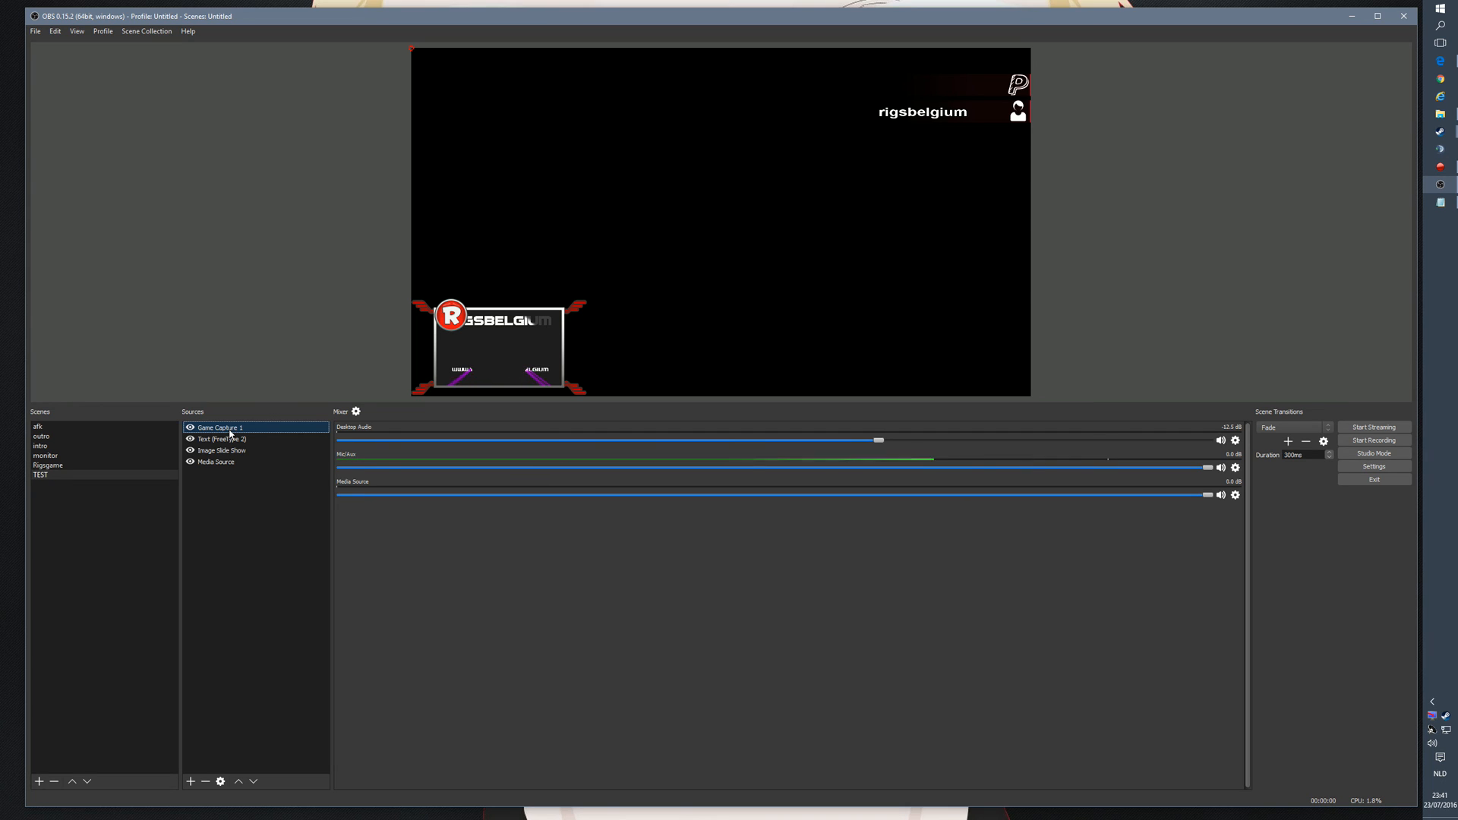
pyautogui.moveTo(230, 432); pyautogui.dragTo(219, 472)
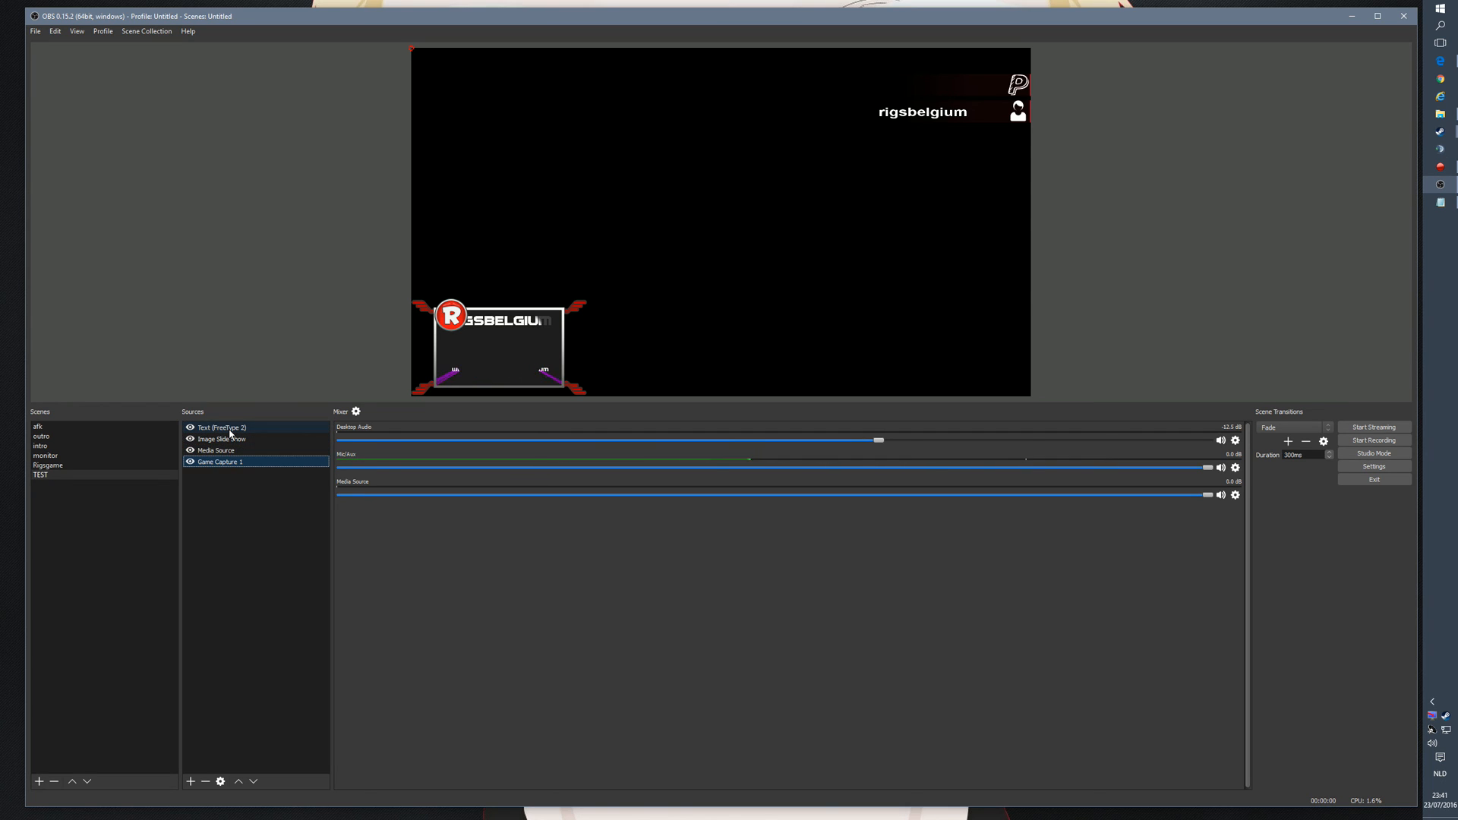
# Hide and show again the text, image slide show and media sources in the TEST scene.
pyautogui.click(190, 462)
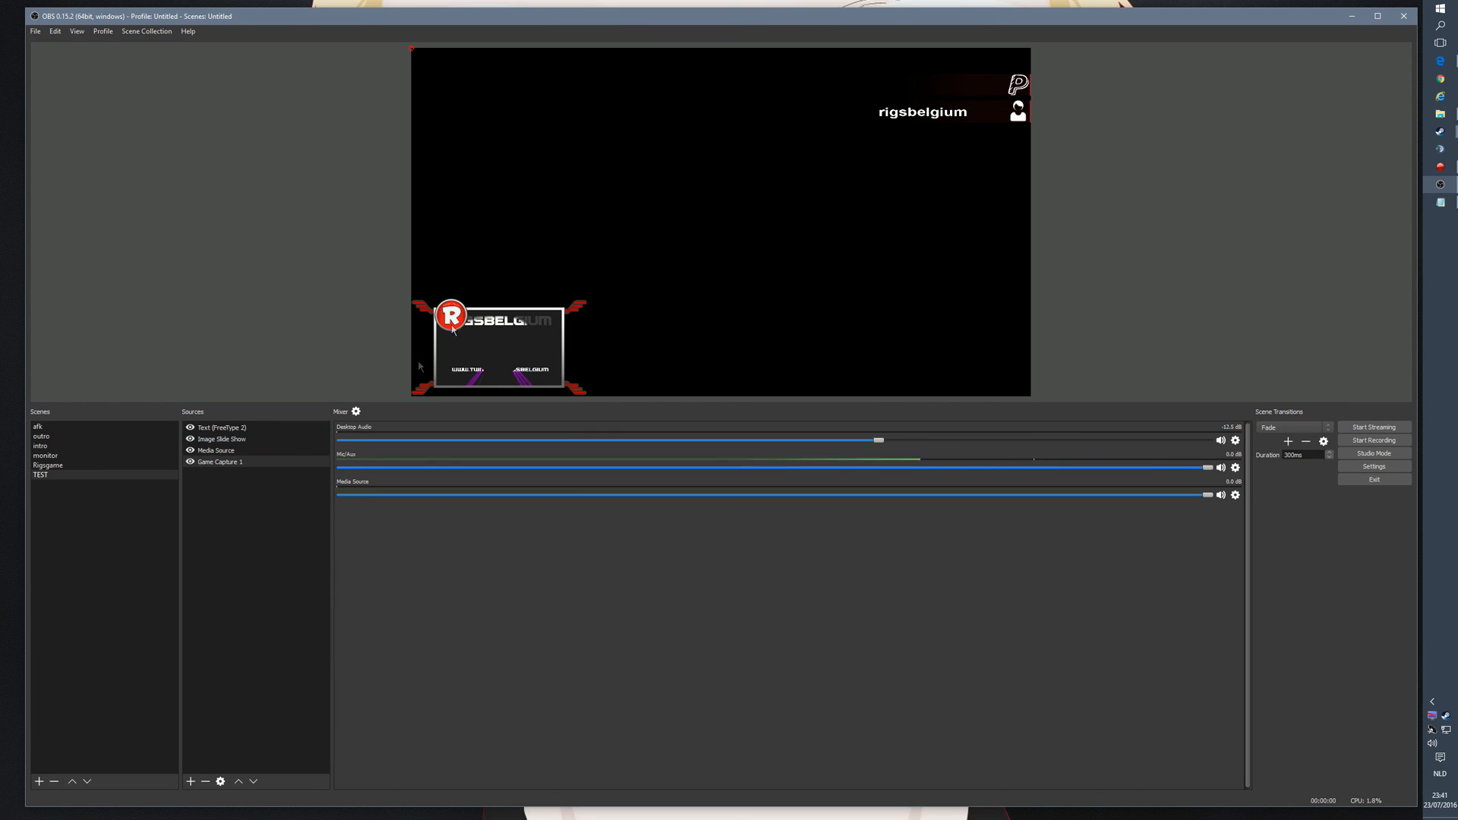
pyautogui.click(191, 428)
pyautogui.click(191, 429)
pyautogui.click(190, 440)
pyautogui.click(190, 439)
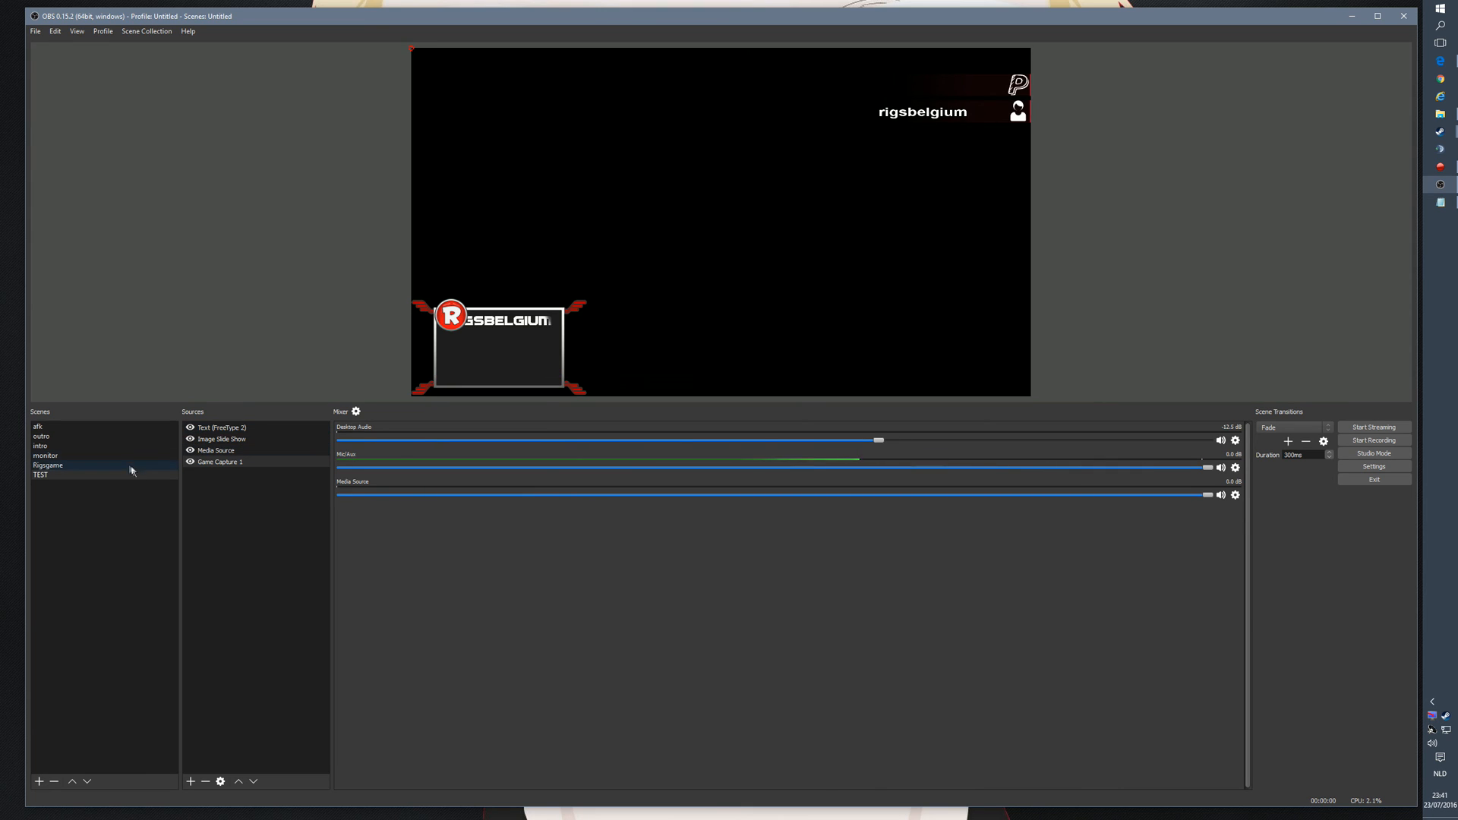
pyautogui.click(191, 451)
pyautogui.click(191, 428)
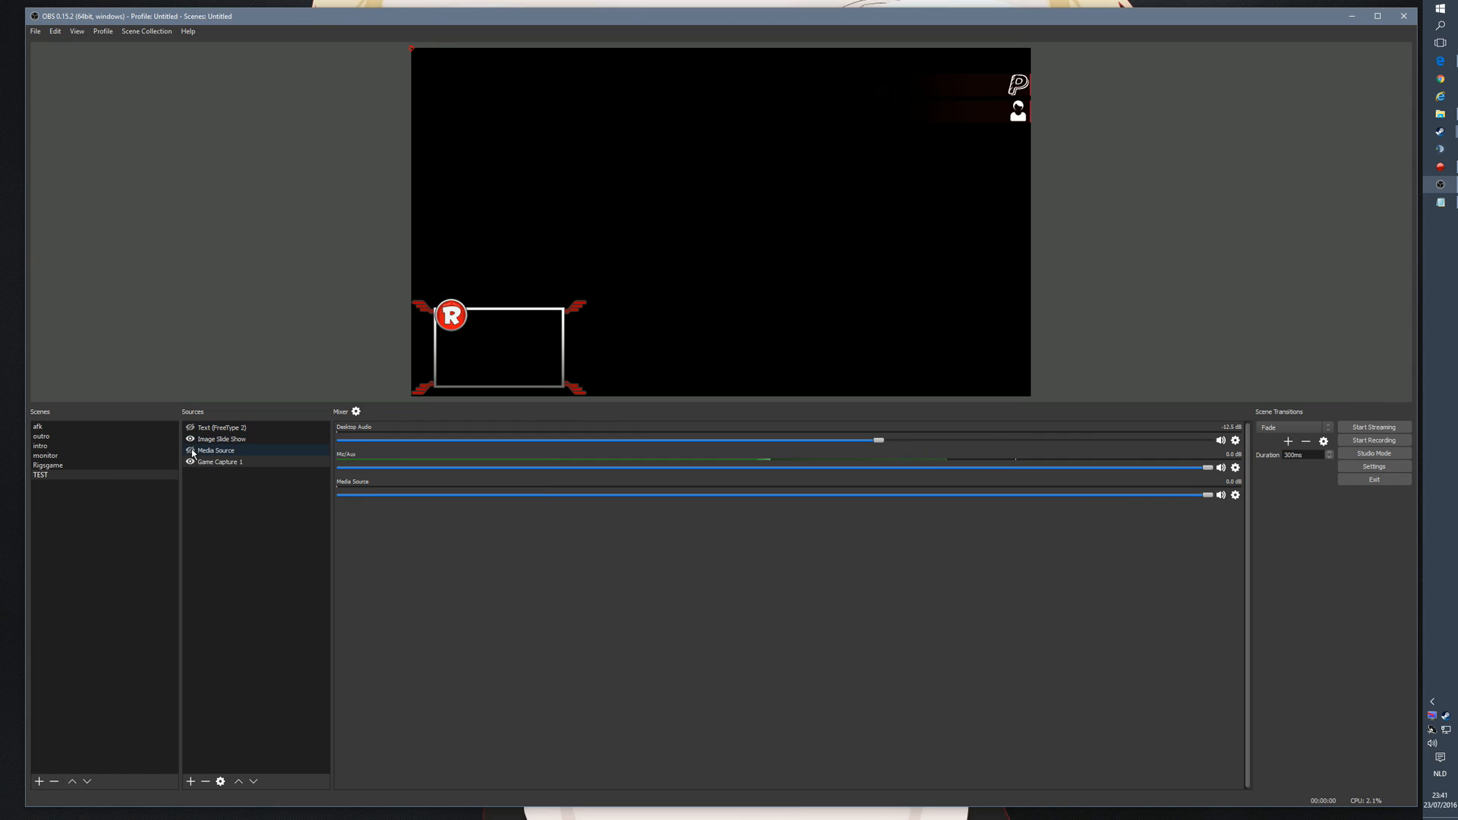
pyautogui.click(191, 451)
pyautogui.click(191, 429)
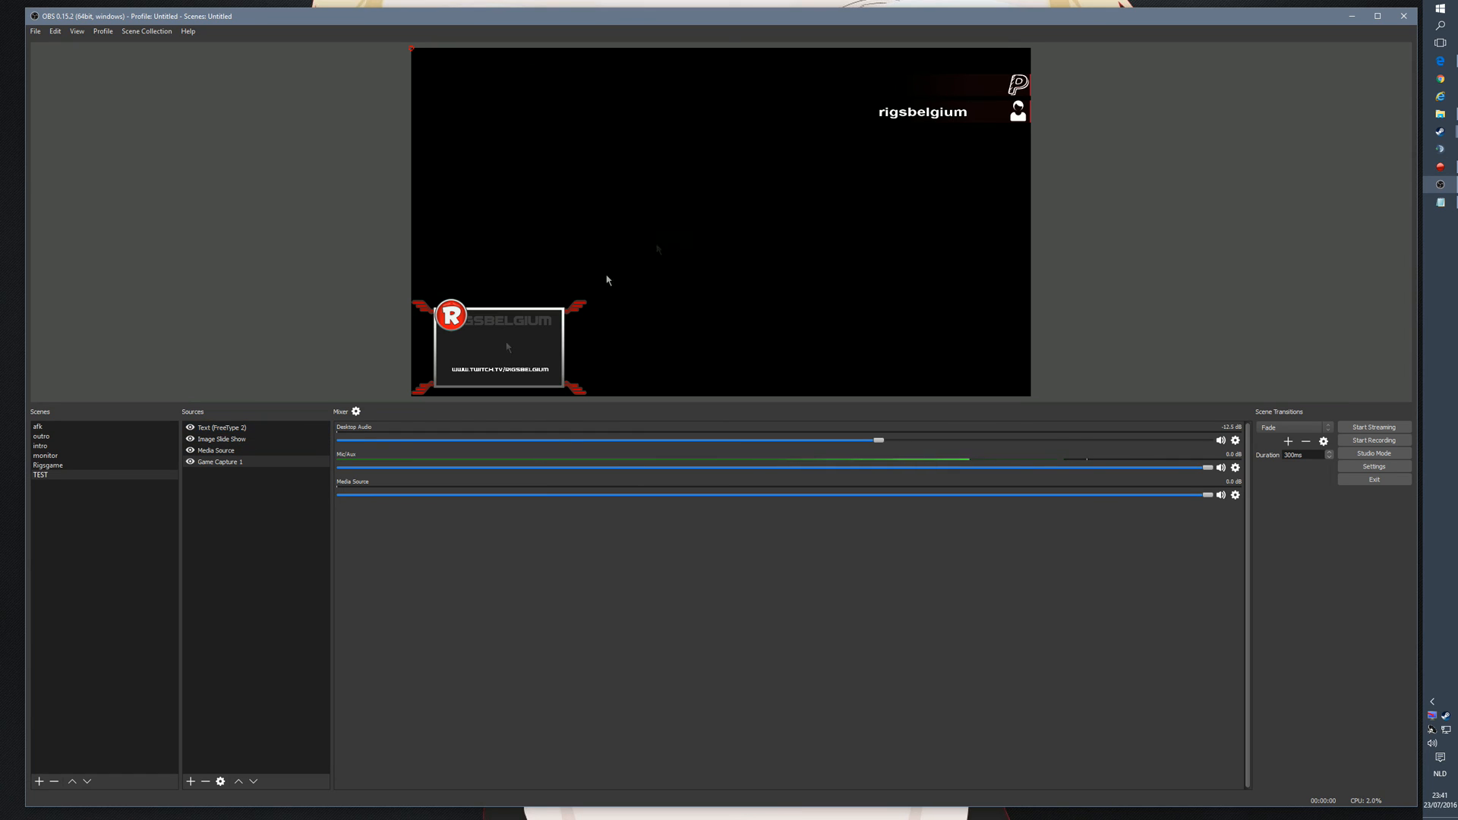
pyautogui.rightClick(240, 507)
pyautogui.moveTo(265, 514)
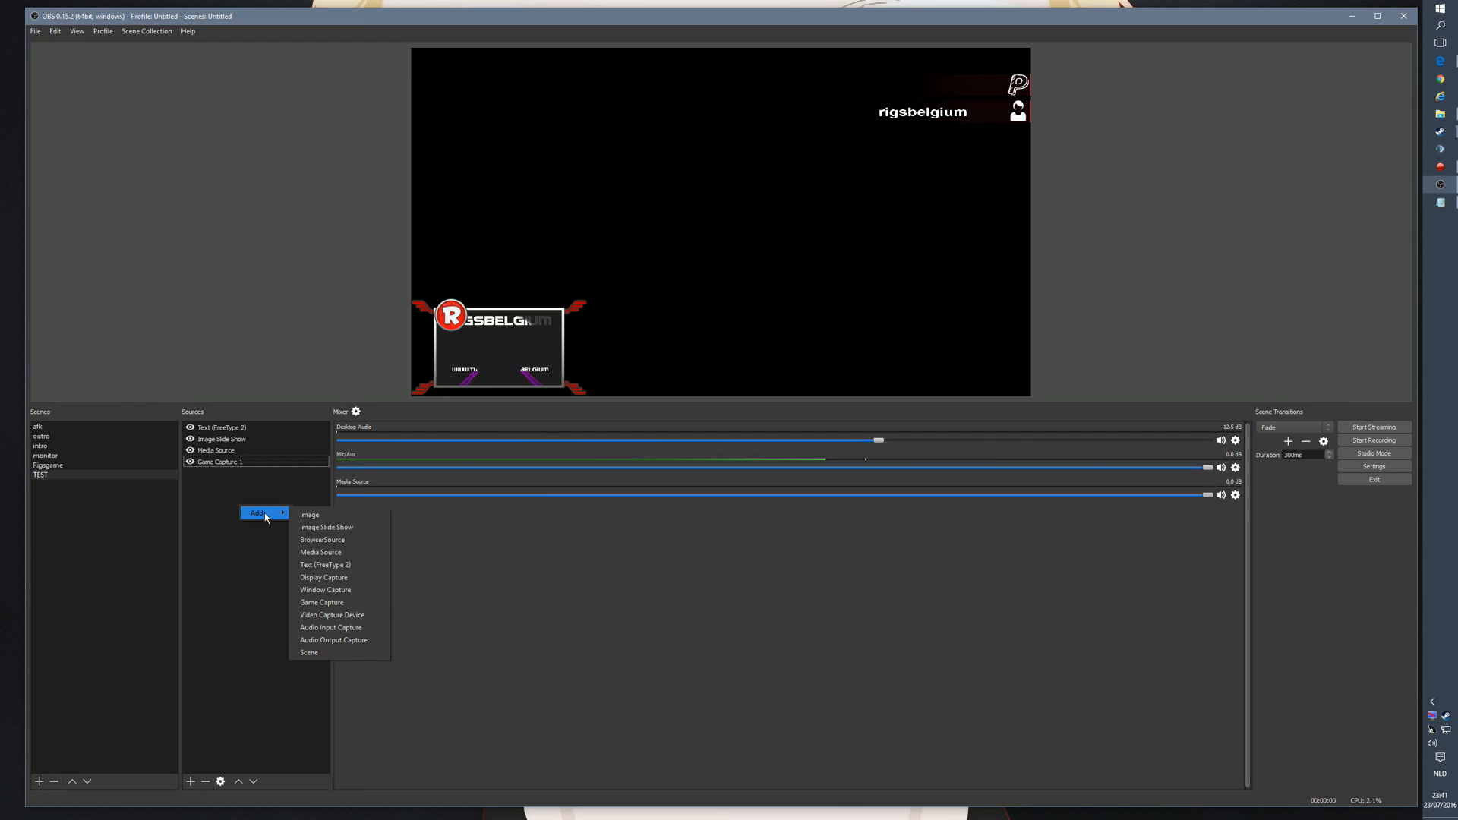
pyautogui.click(354, 630)
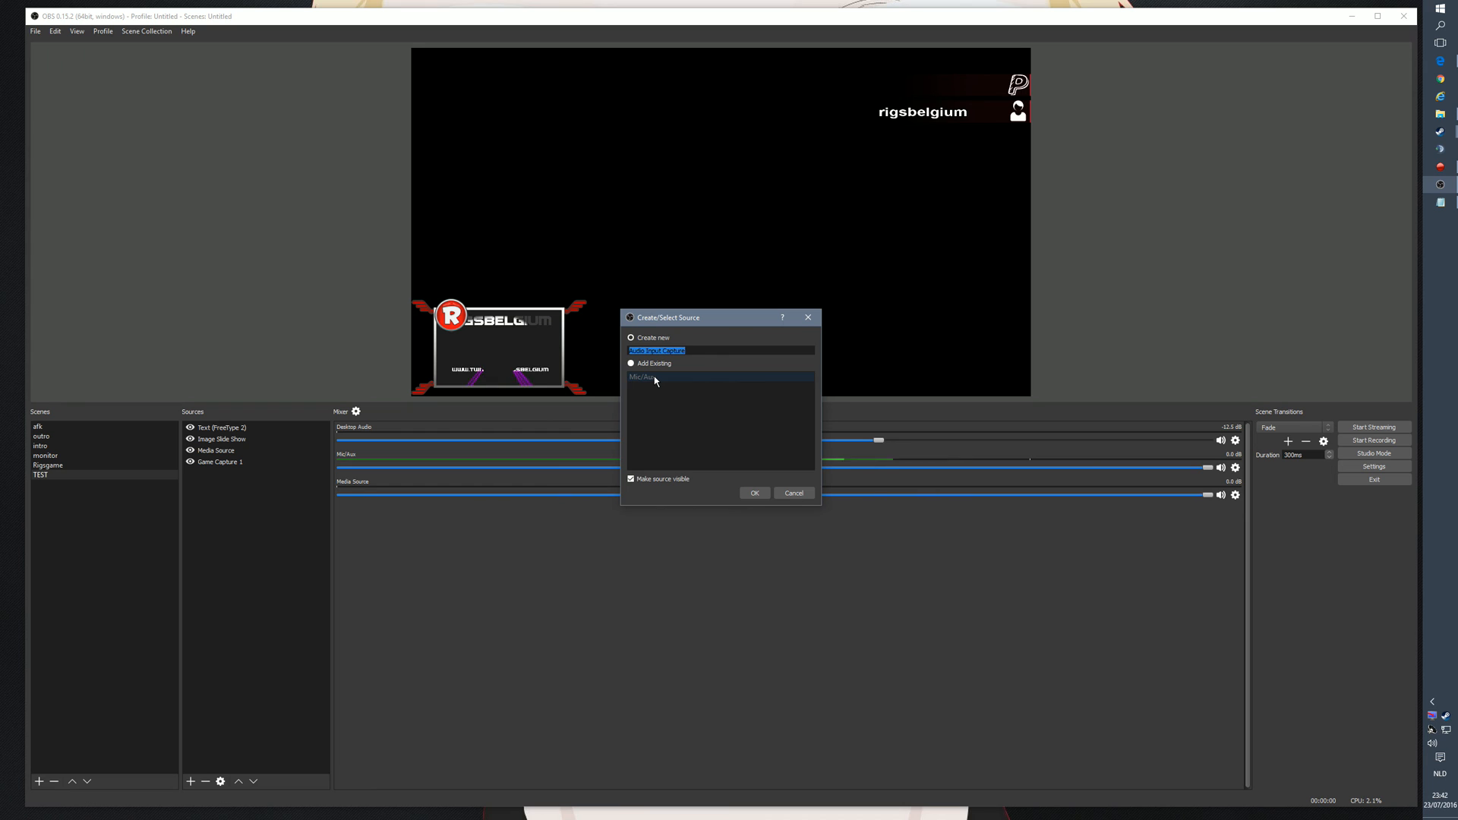
pyautogui.click(793, 494)
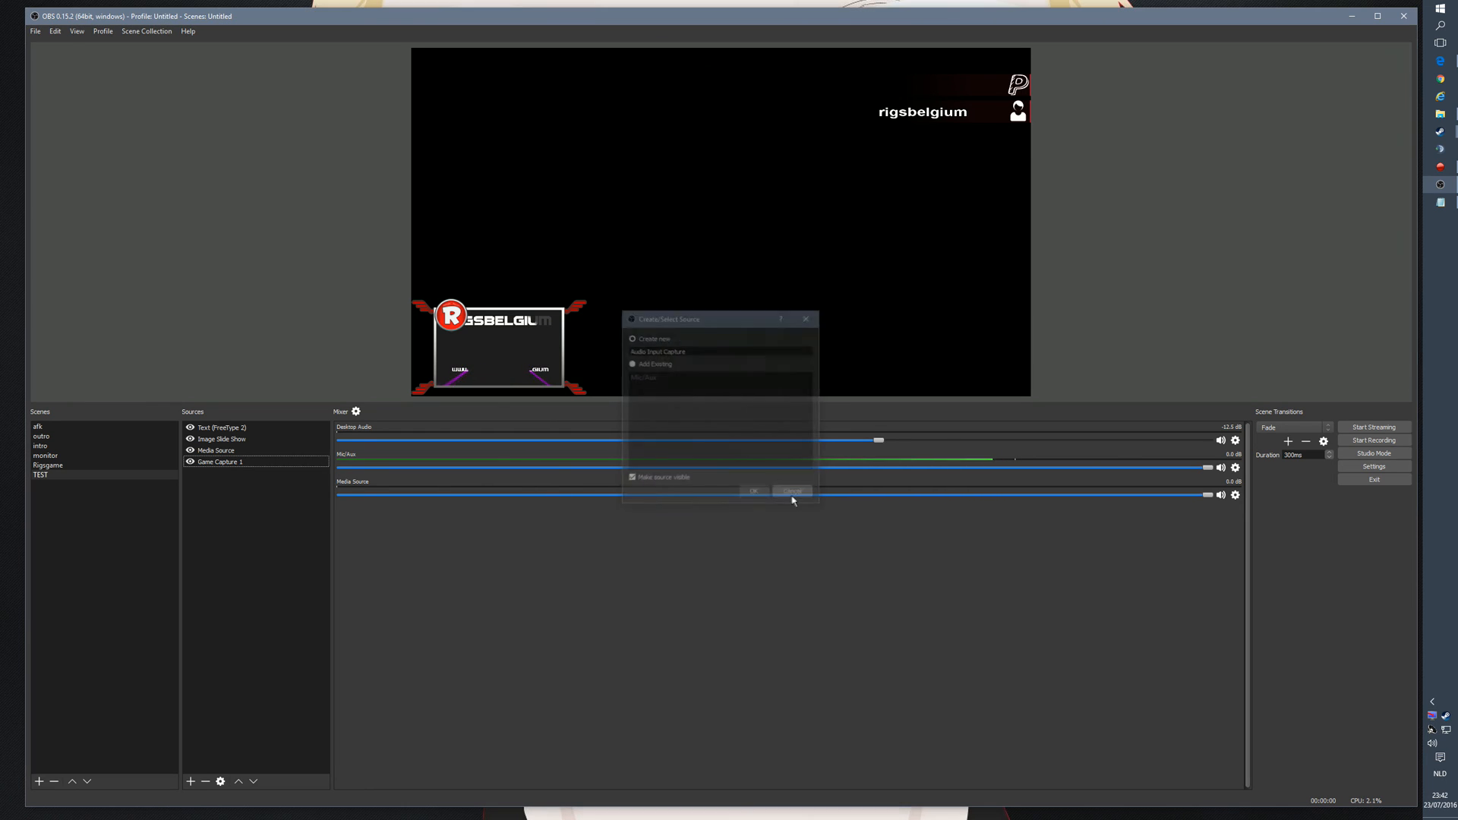
# Add the existing afk scene as a source in the TEST scene.
pyautogui.rightClick(257, 538)
pyautogui.moveTo(280, 550)
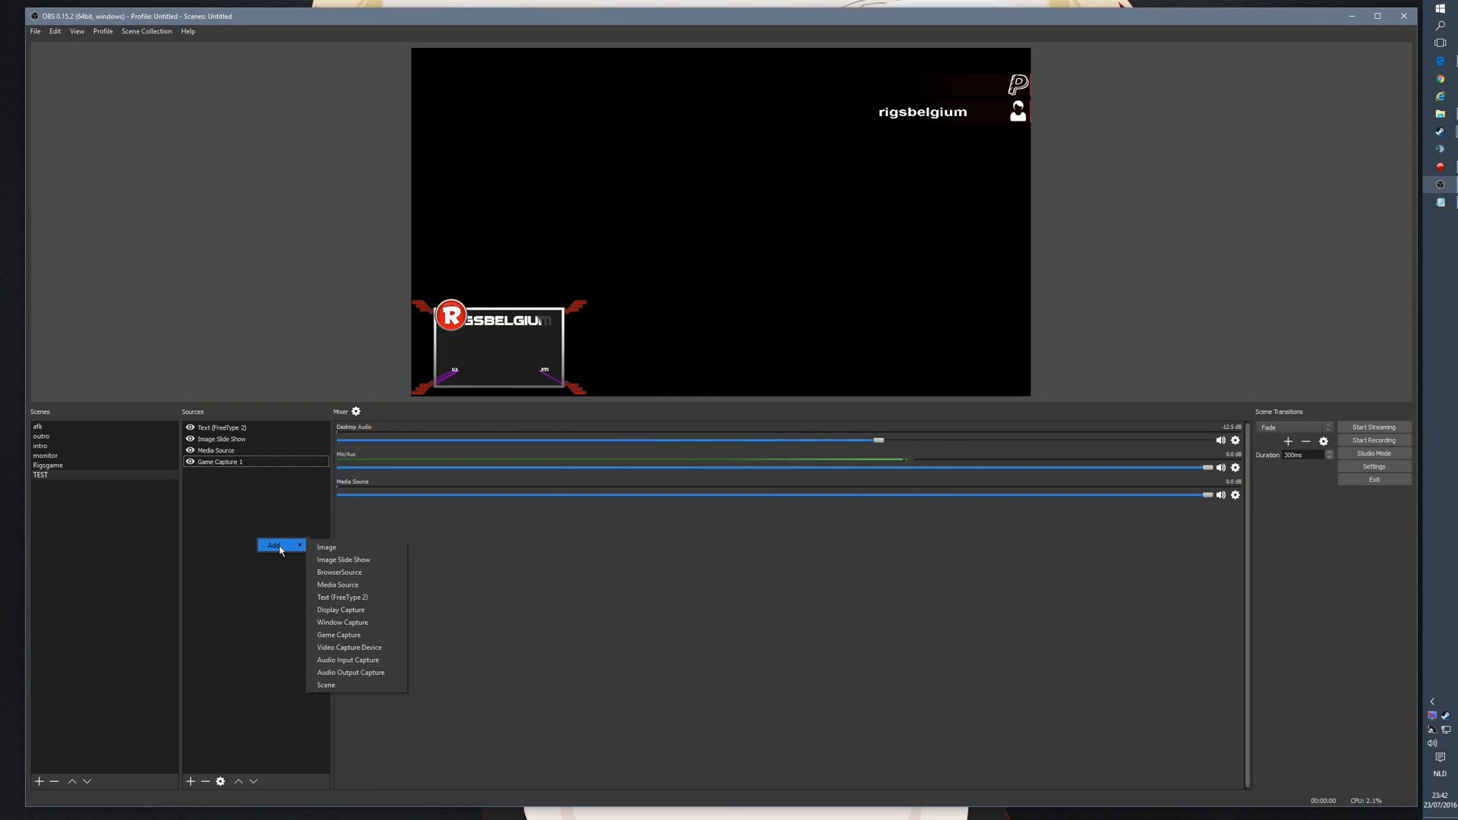
pyautogui.click(364, 685)
pyautogui.click(635, 378)
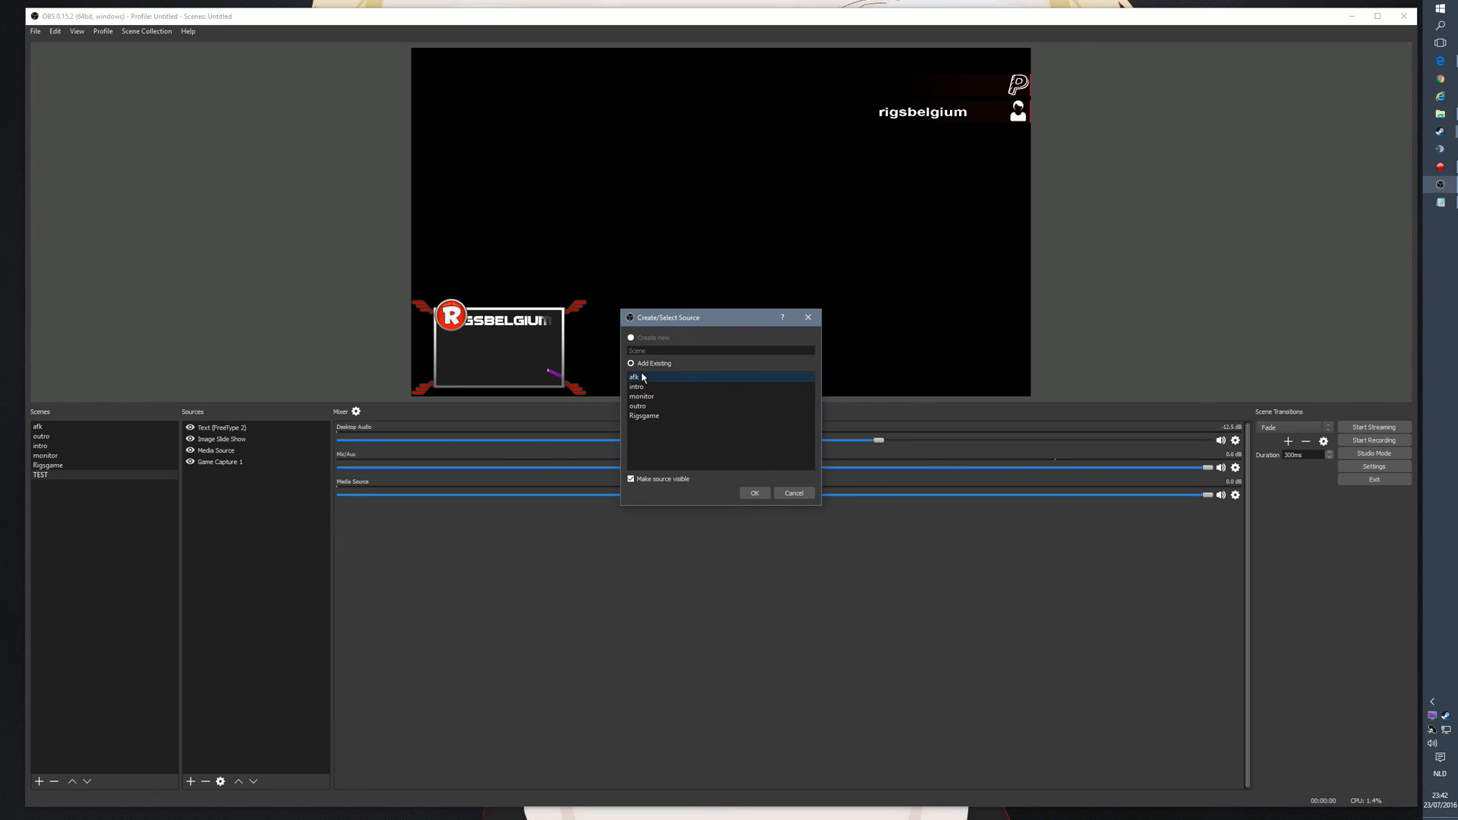
pyautogui.click(753, 494)
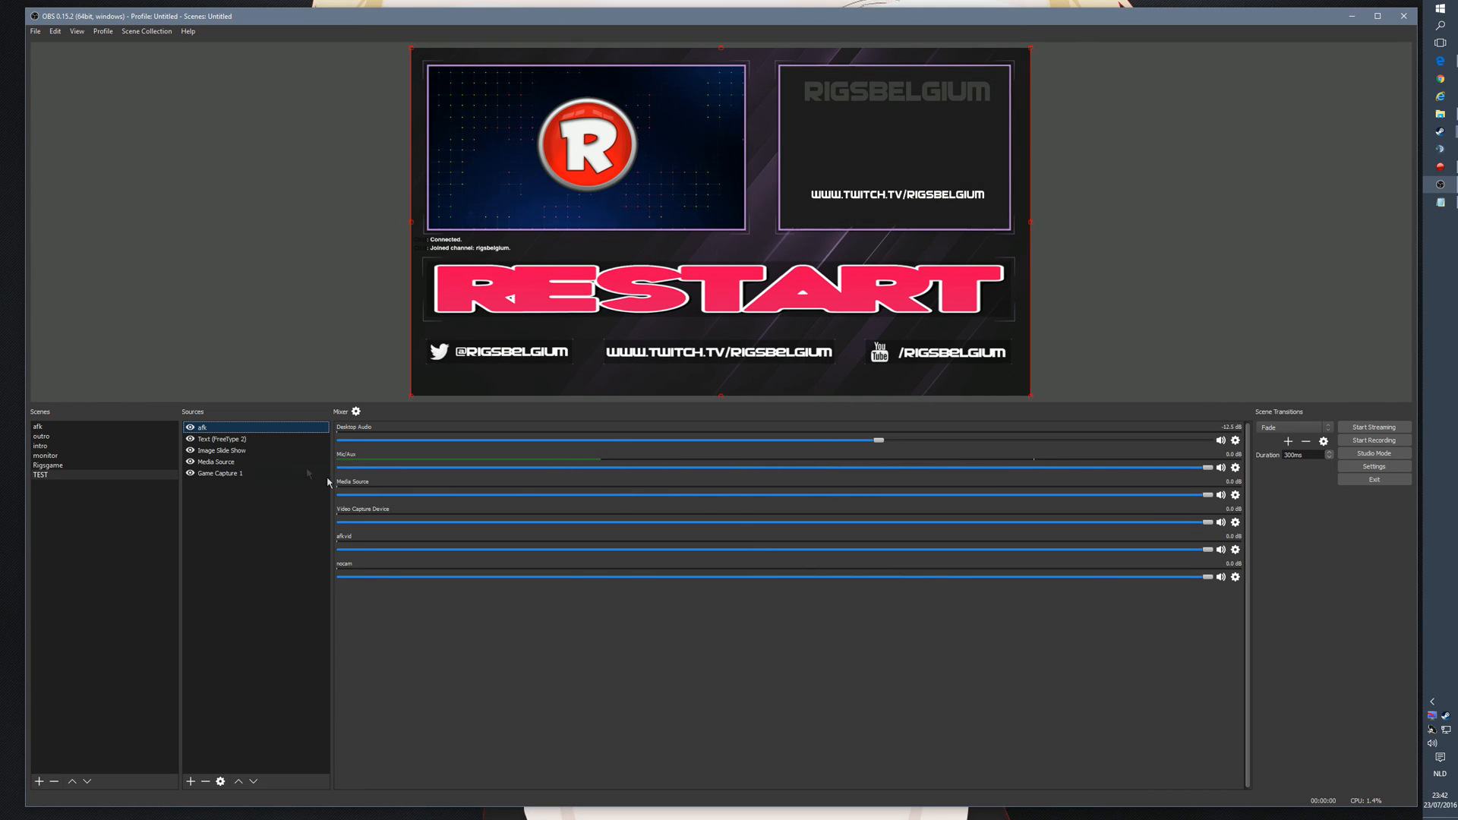
# Remove the afk source from the TEST scene, view the afk scene and return to TEST.
pyautogui.rightClick(214, 428)
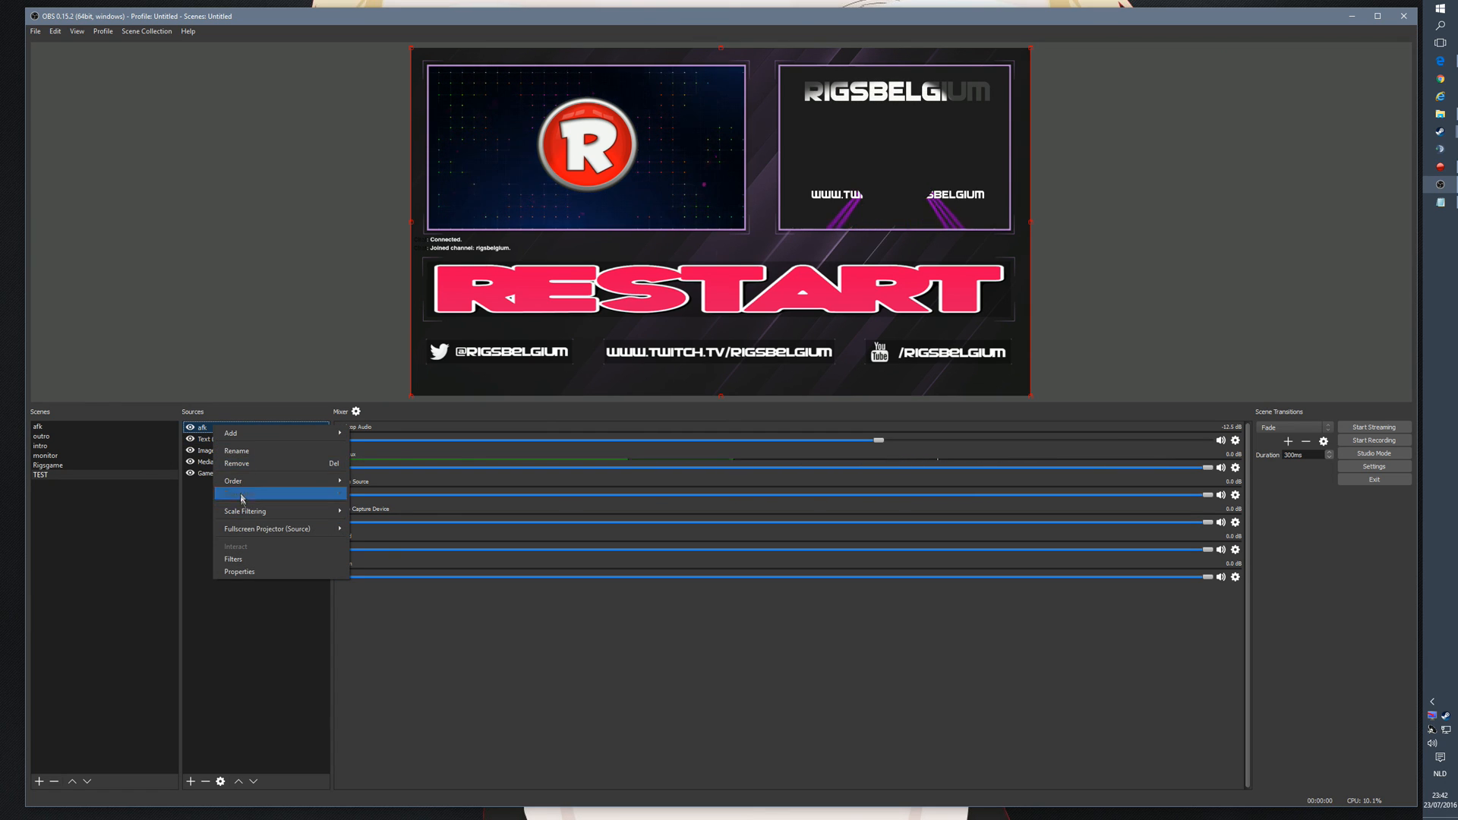
pyautogui.click(240, 465)
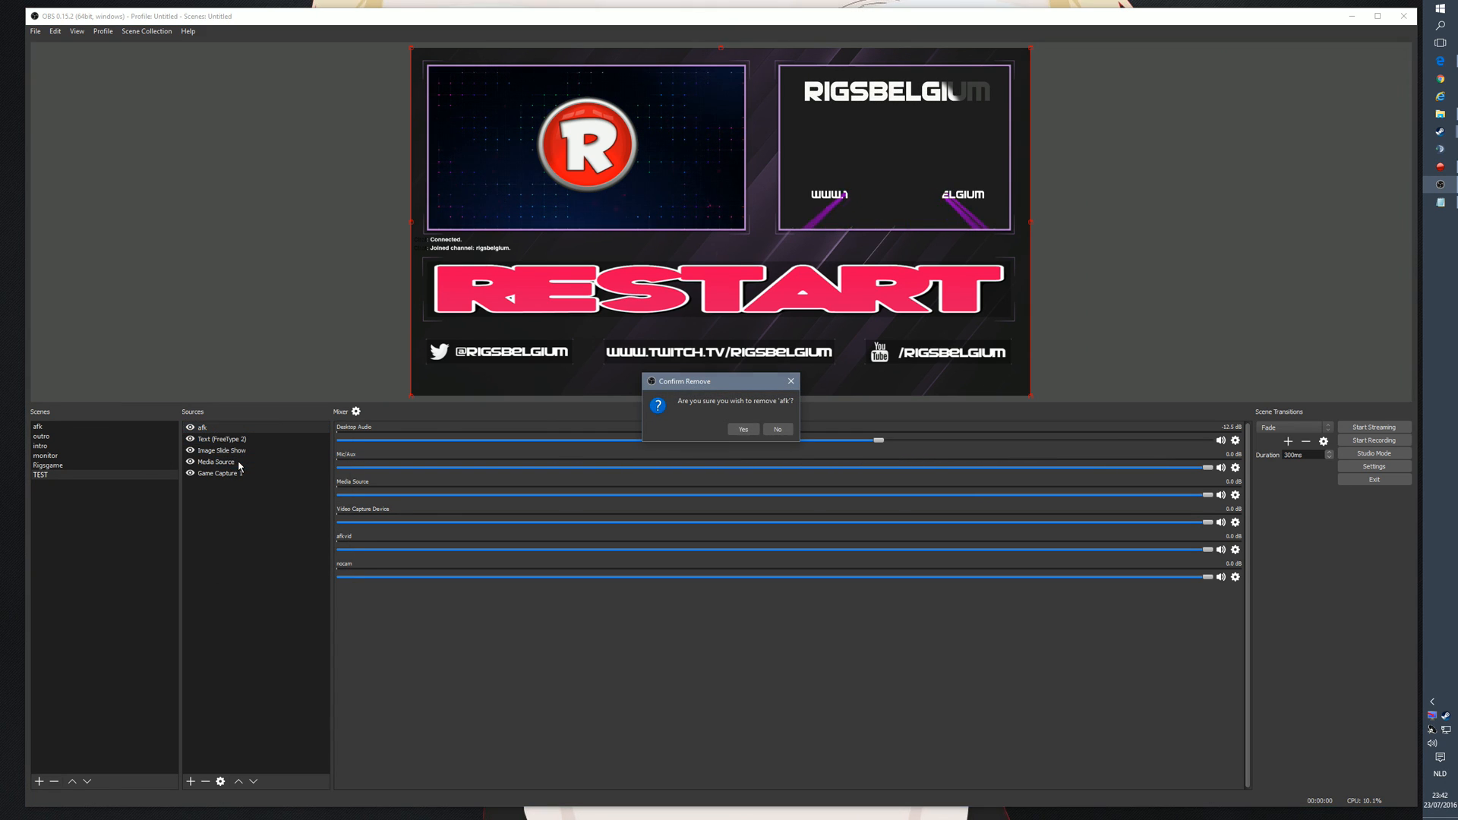
pyautogui.click(742, 424)
pyautogui.click(36, 427)
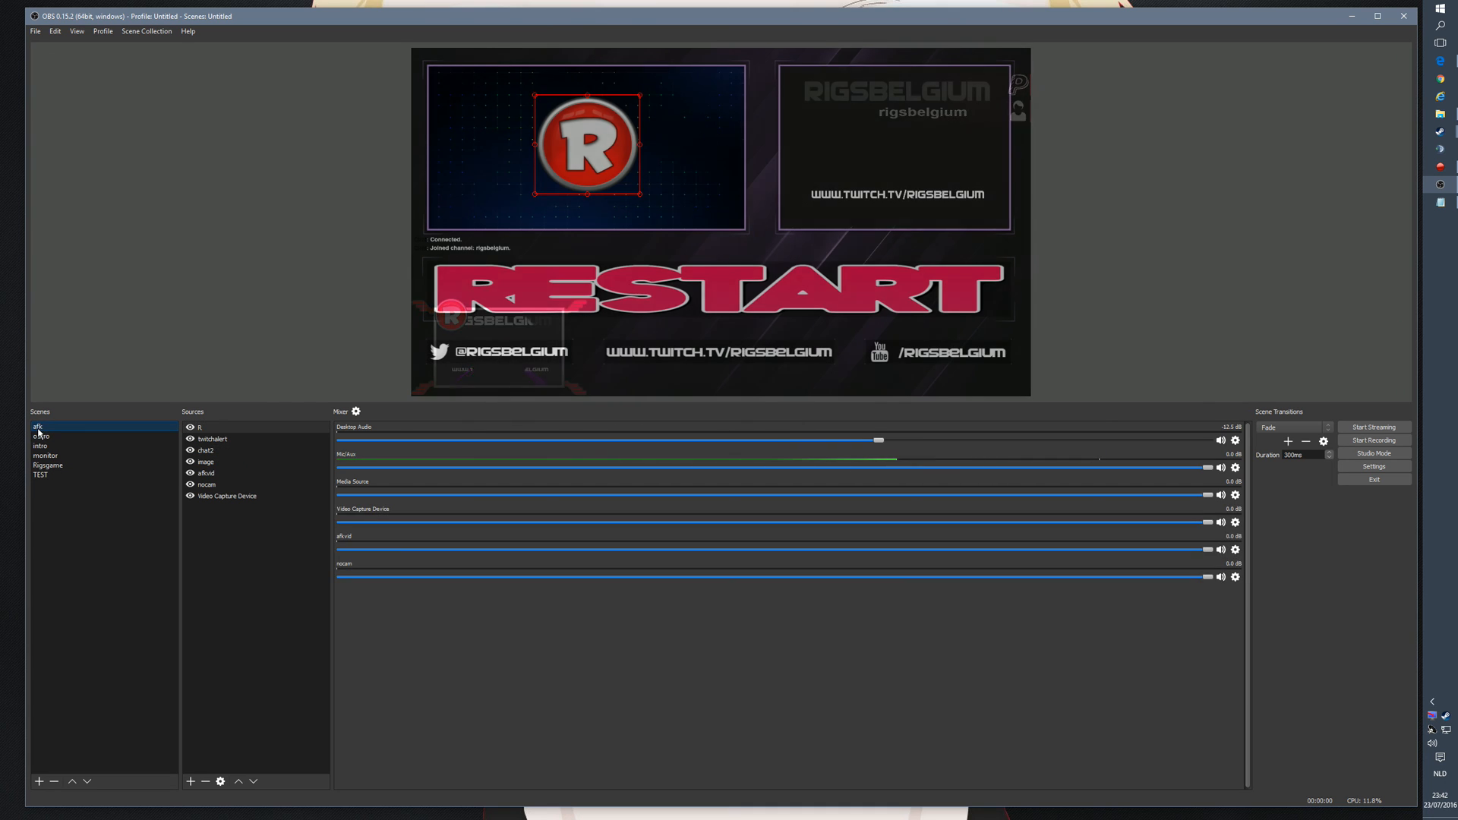
pyautogui.click(41, 474)
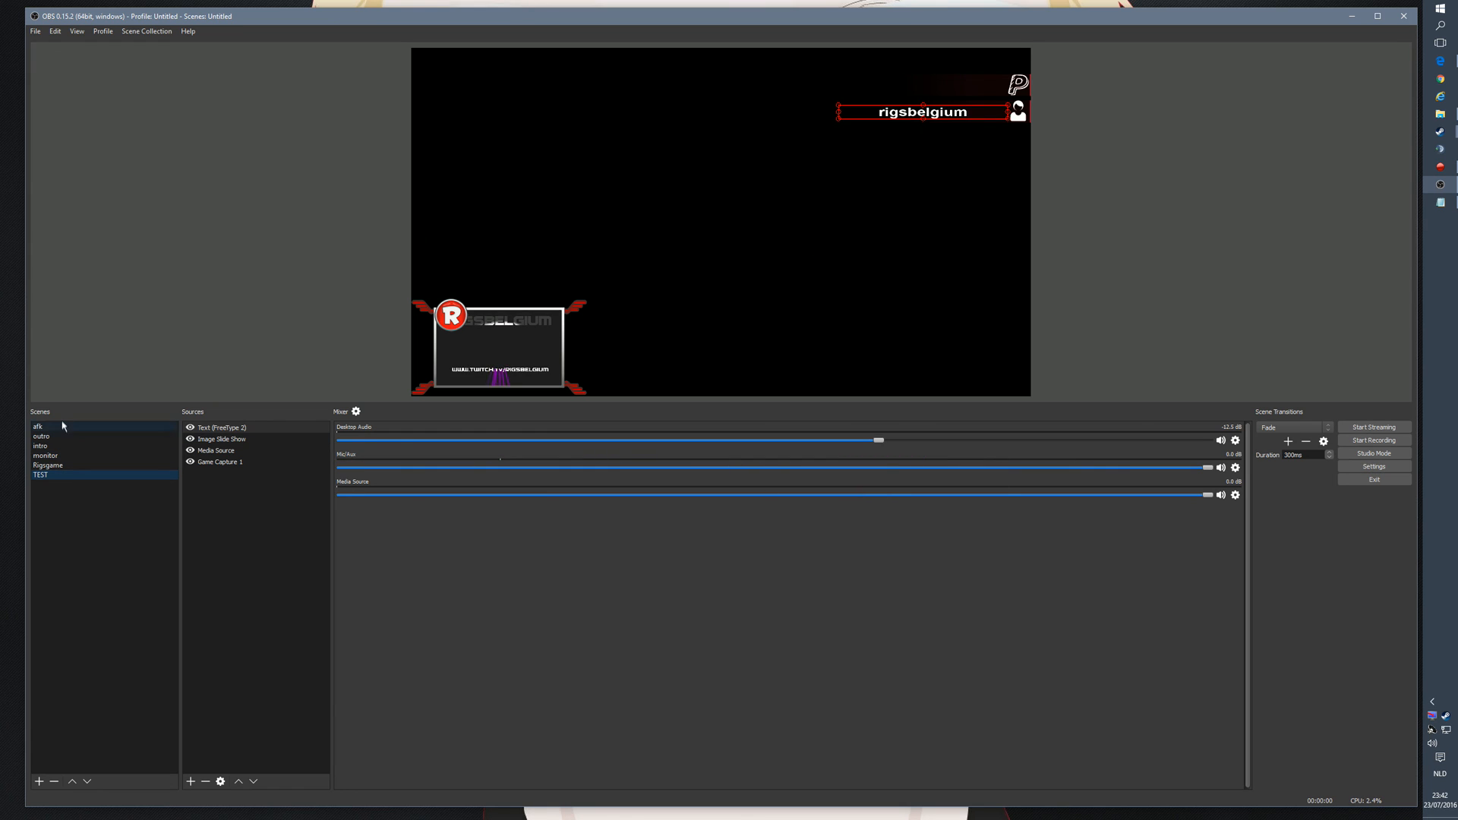
# Assign CTRL + F10 as the TEST scene's Switch to scene hotkey and test switching to Rigsgame and back.
pyautogui.click(1368, 465)
pyautogui.click(514, 395)
pyautogui.scroll(-10, 553, 365)
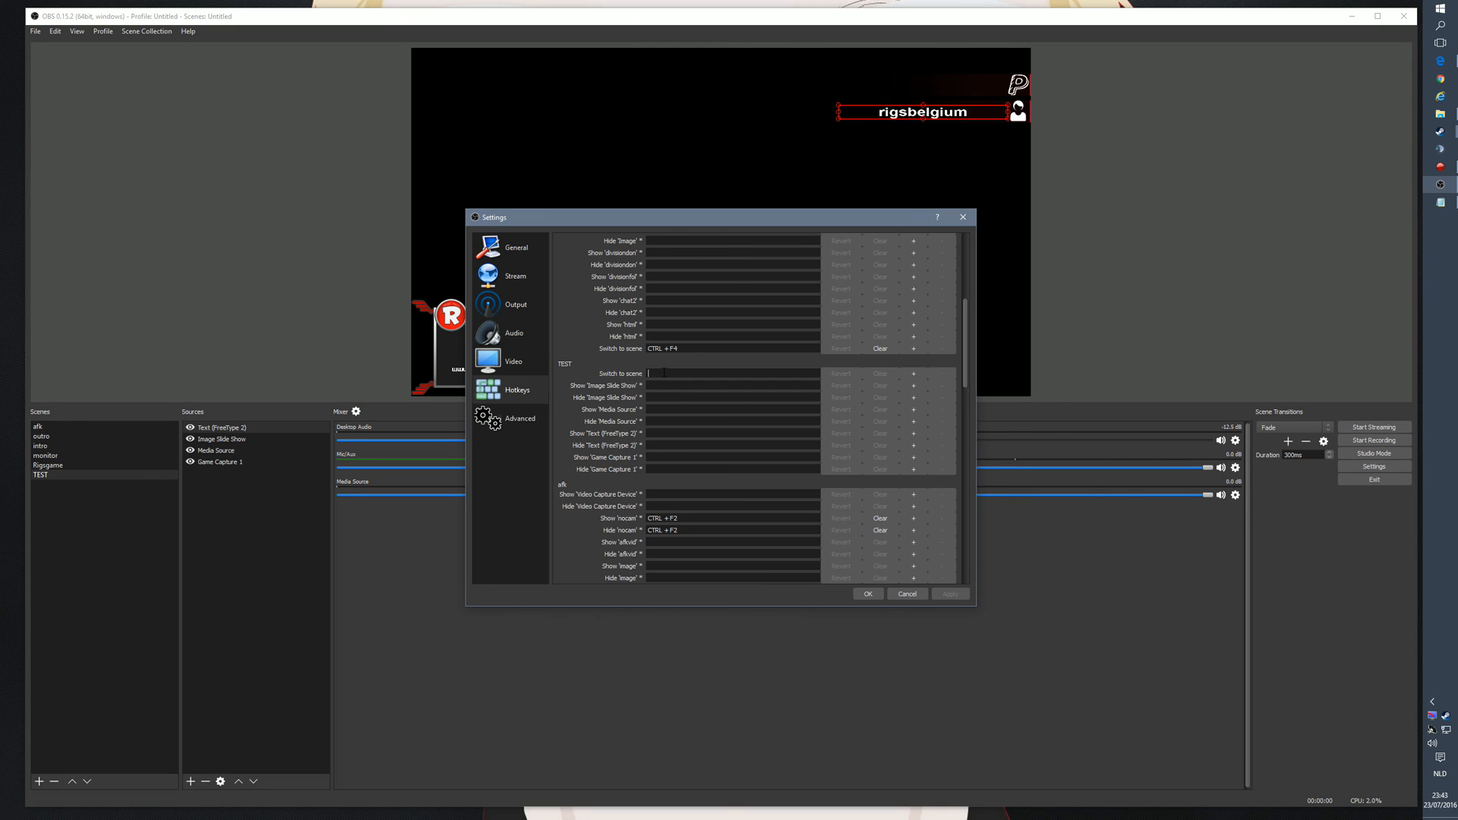
pyautogui.click(663, 372)
pyautogui.press('ctrl')
pyautogui.click(868, 594)
pyautogui.hotkey('ctrl', 'F4')
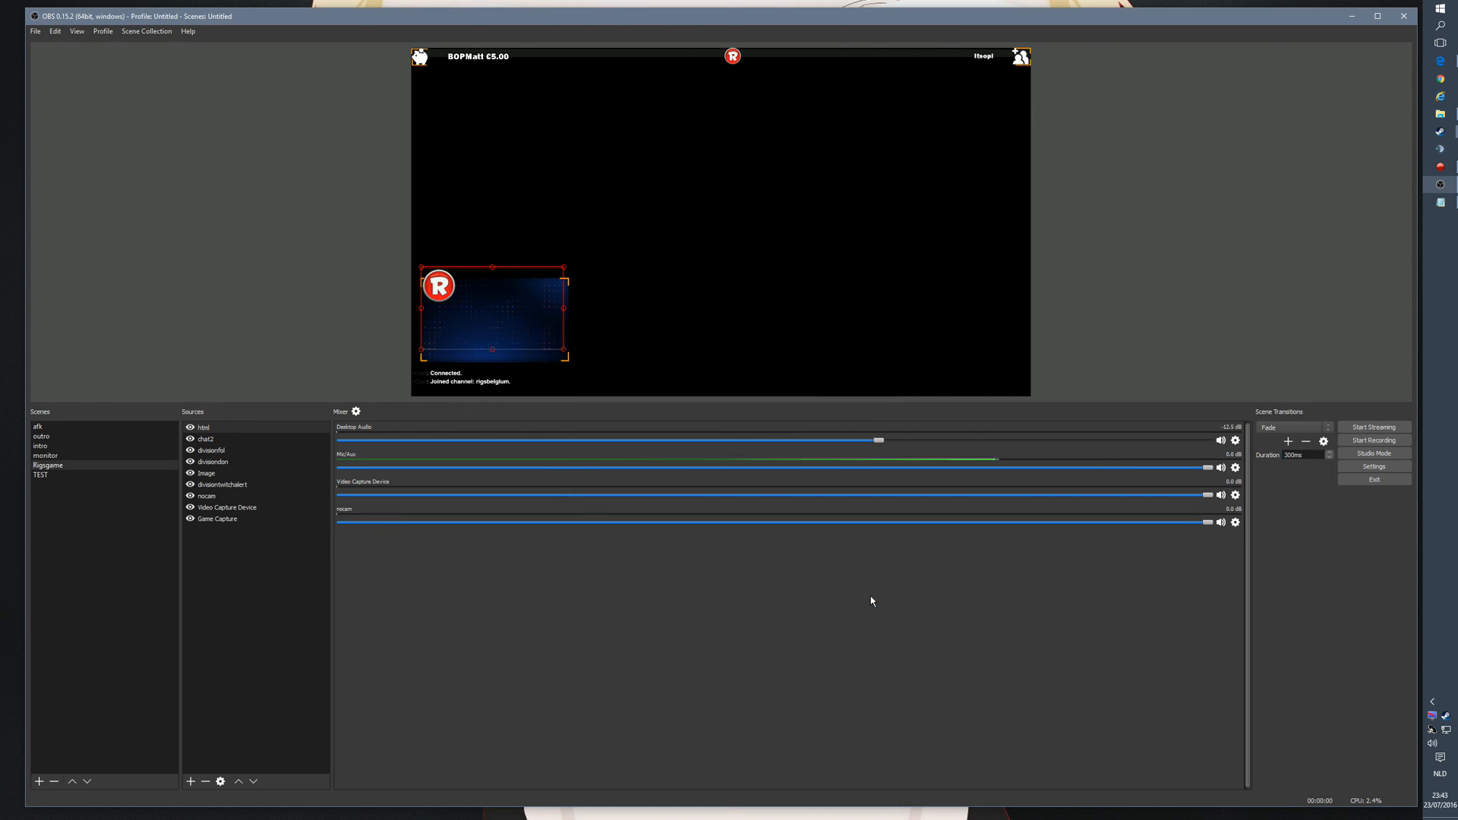
pyautogui.press('ctrl')
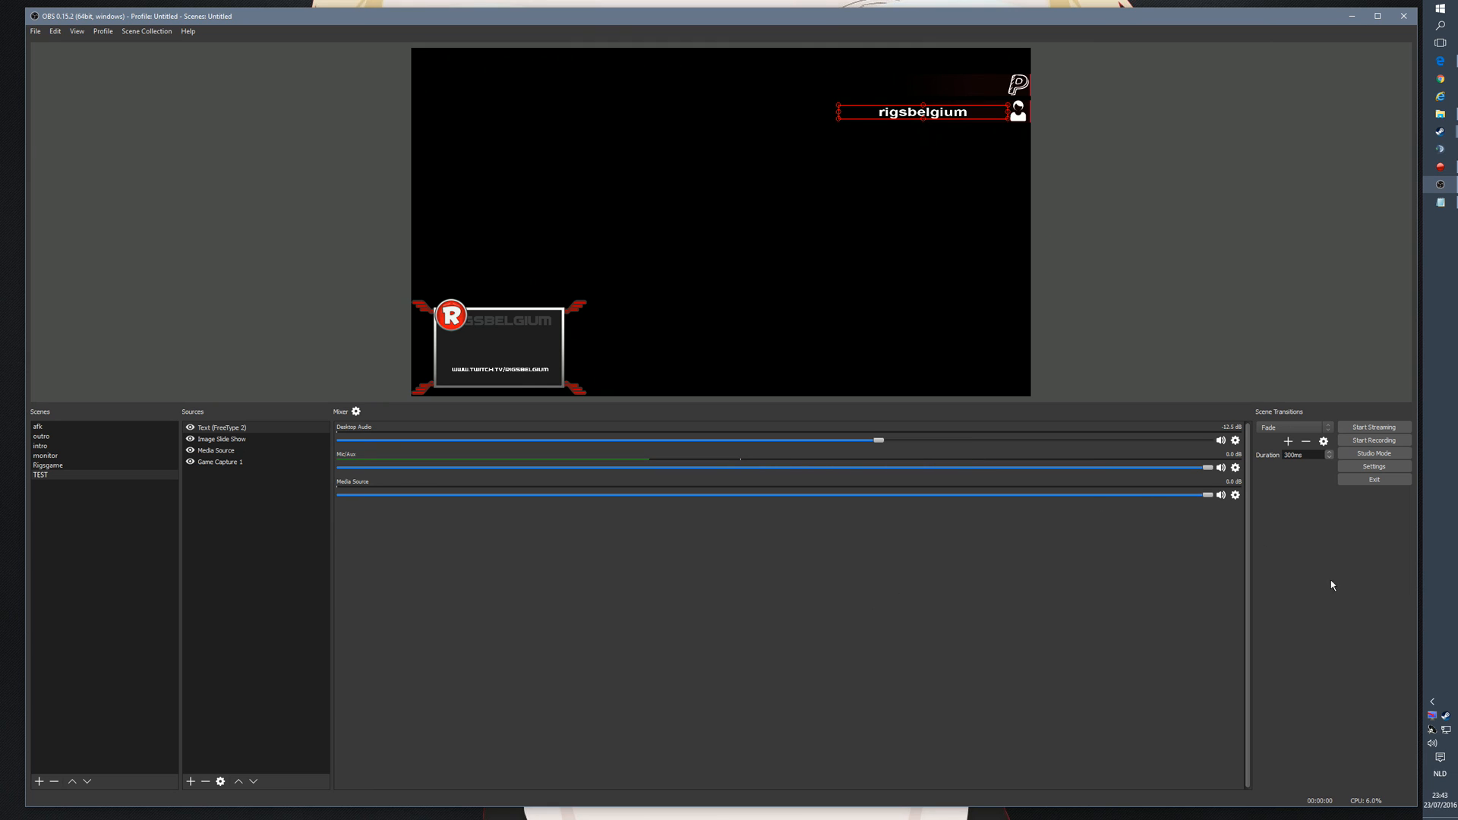
# Clear the TEST scene's Switch to scene hotkey and save the settings.
pyautogui.click(1374, 467)
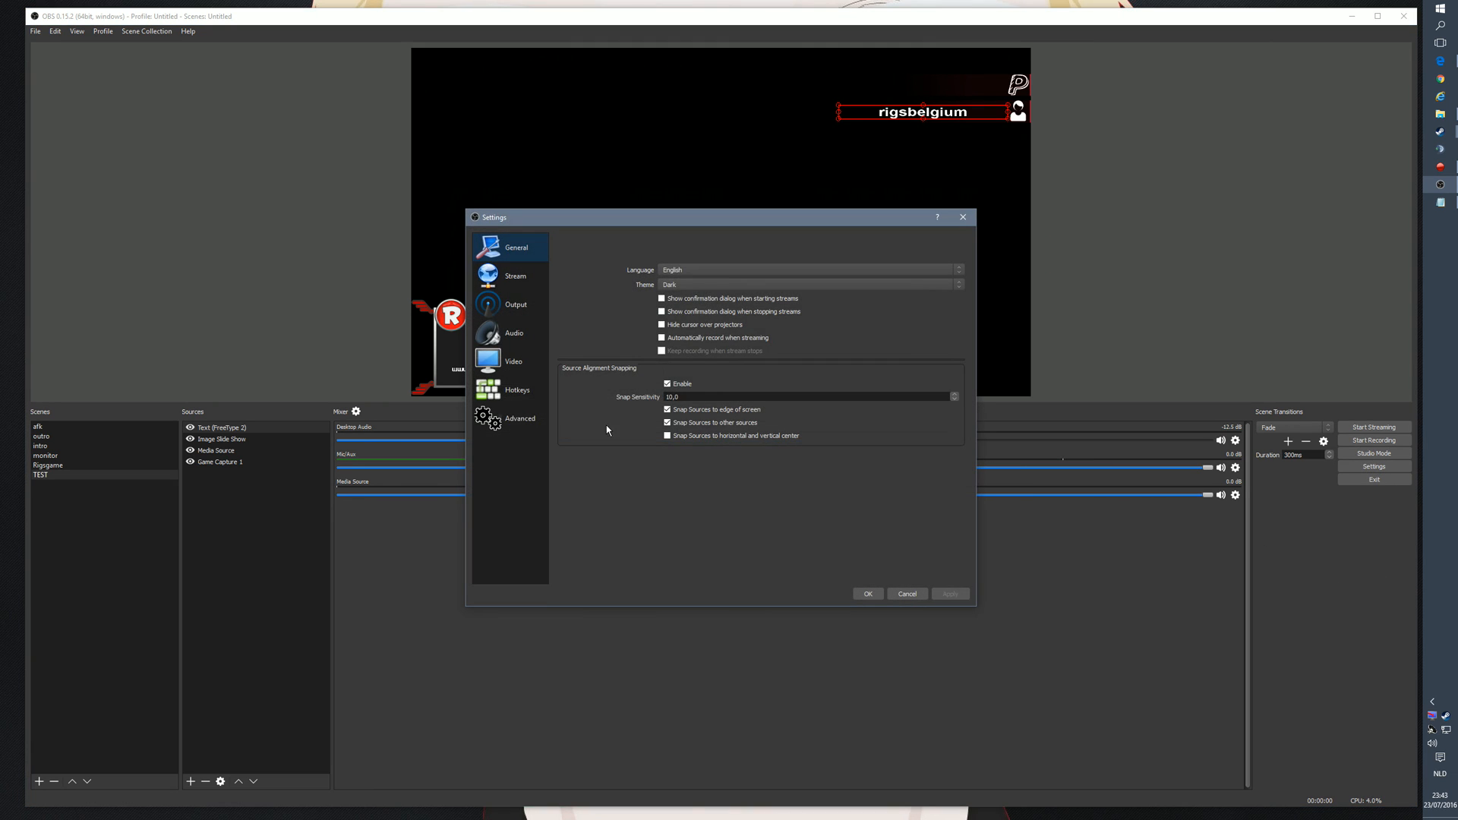
pyautogui.click(516, 391)
pyautogui.scroll(-5, 688, 448)
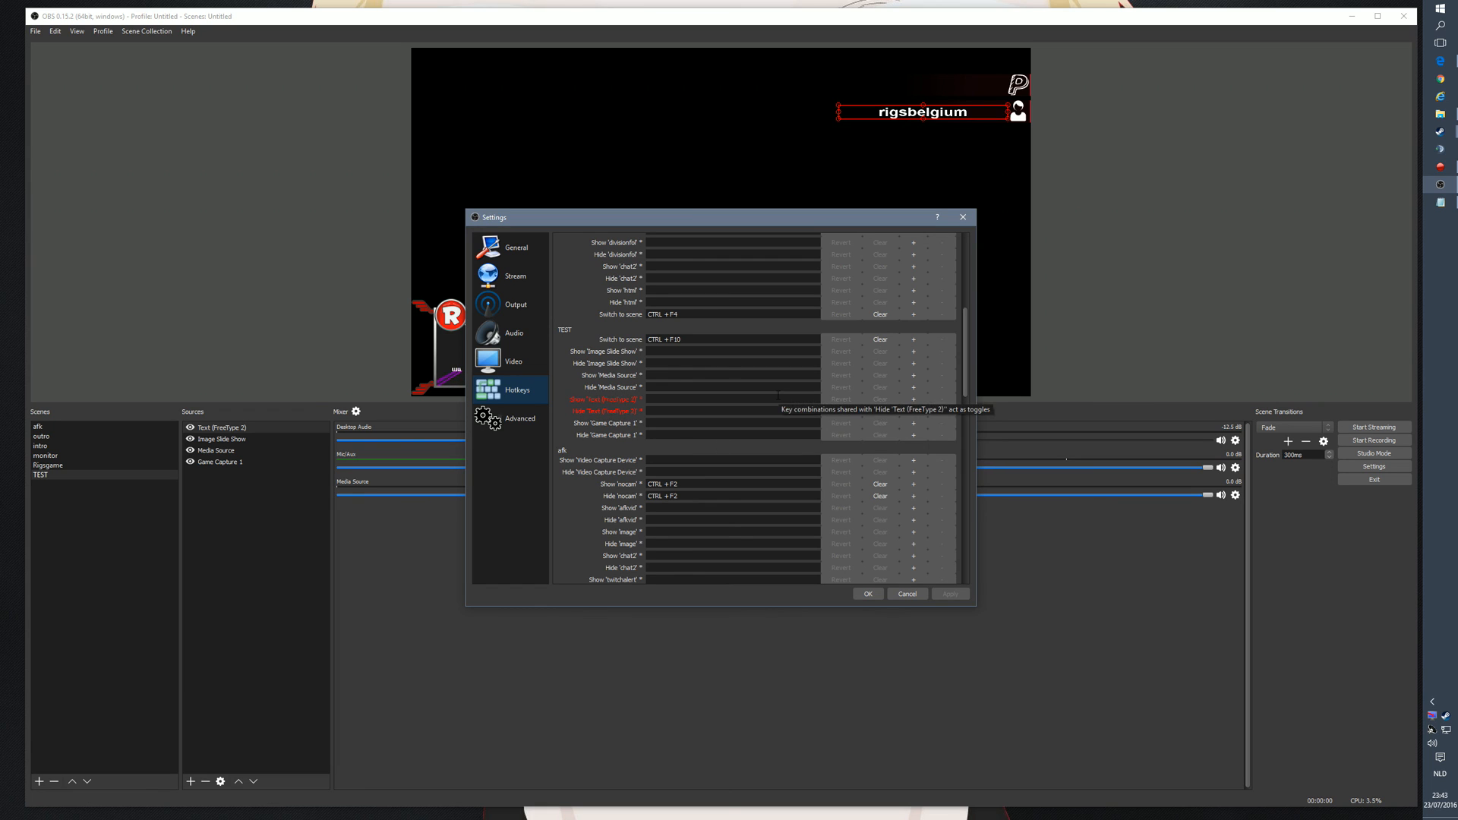
pyautogui.click(896, 339)
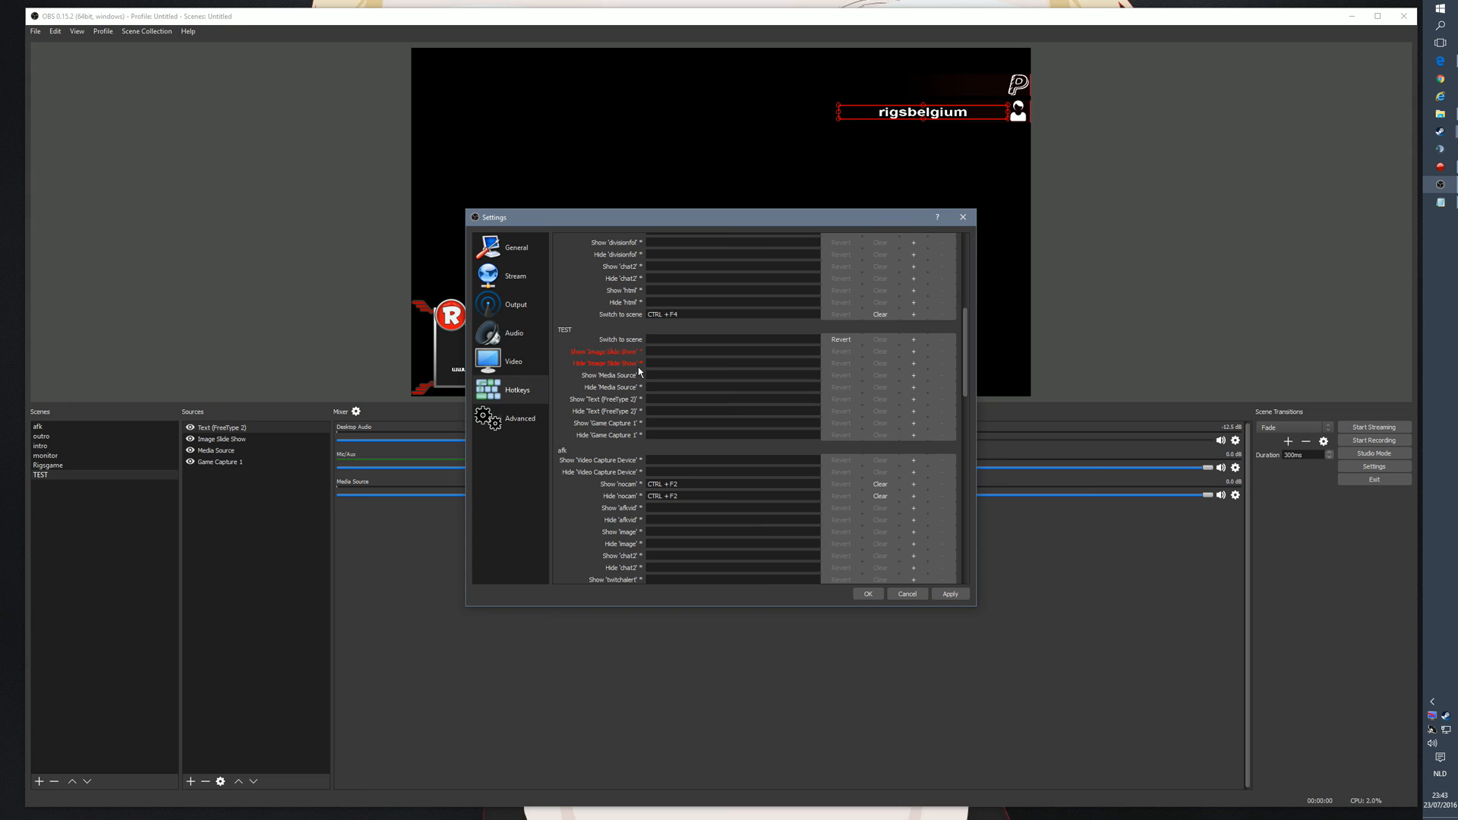
pyautogui.scroll(6, 639, 372)
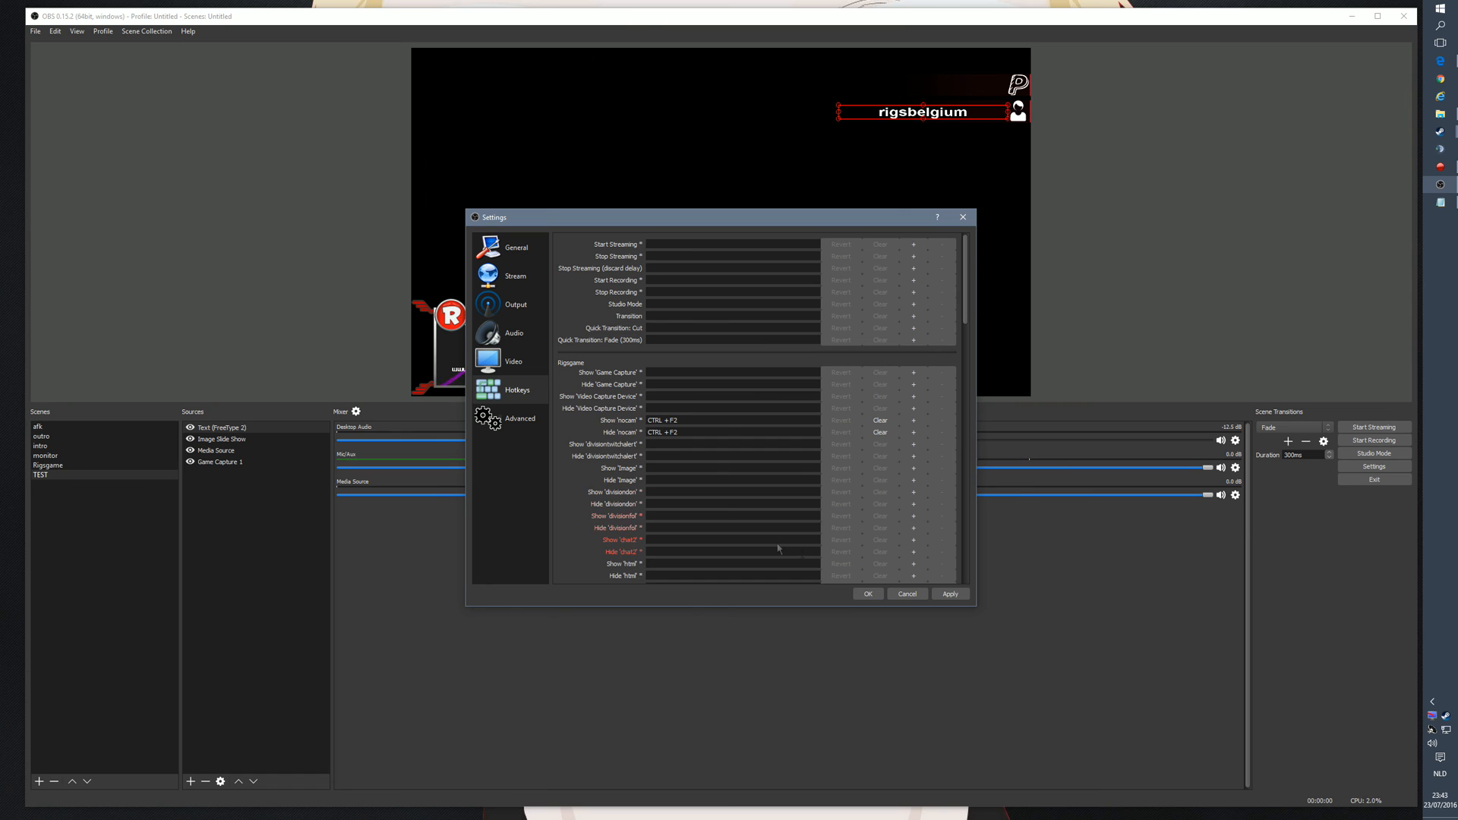
pyautogui.click(949, 594)
pyautogui.click(874, 596)
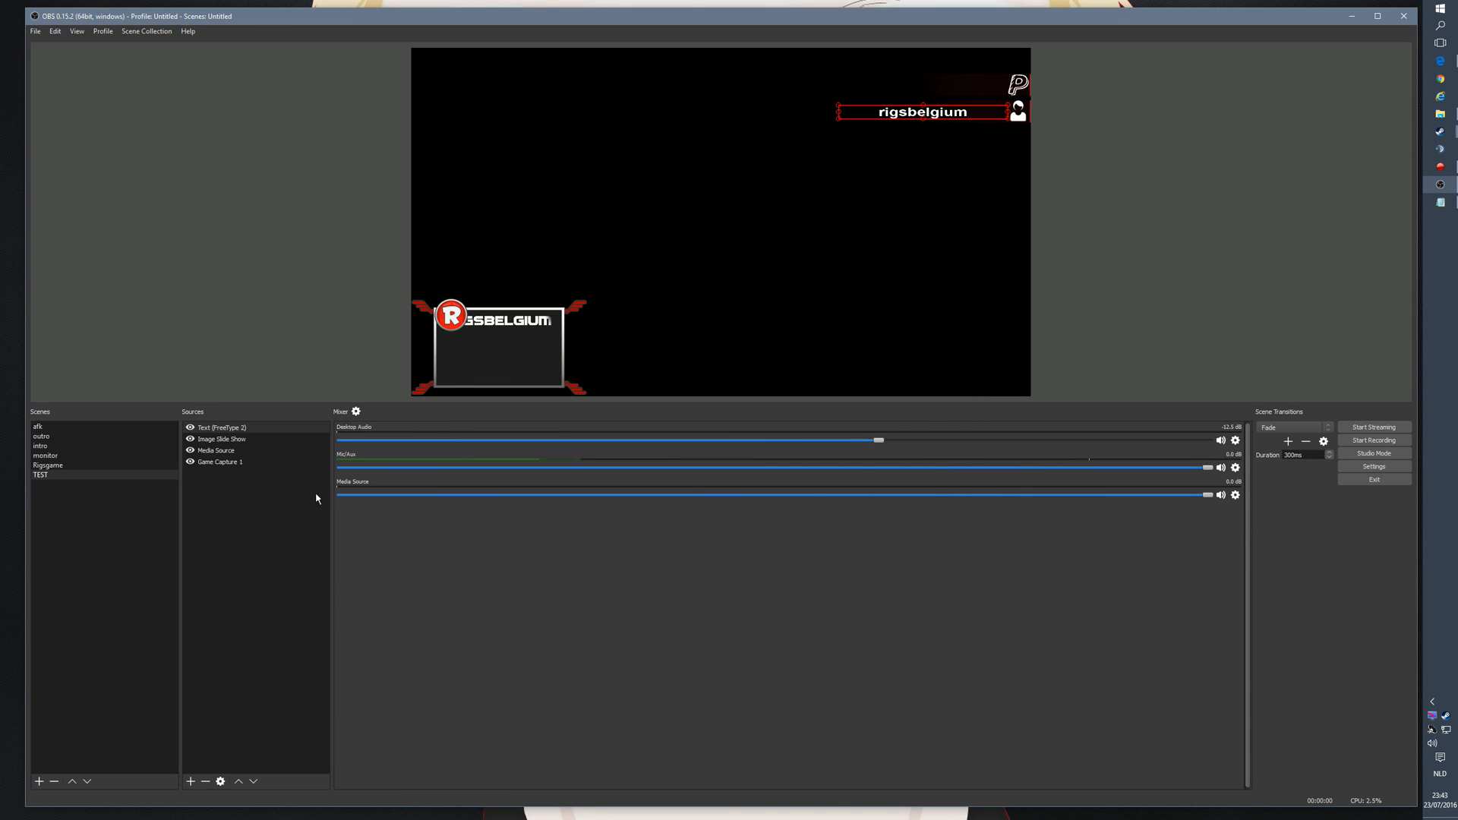
# Select the Game Capture source in the TEST scene.
pyautogui.click(238, 464)
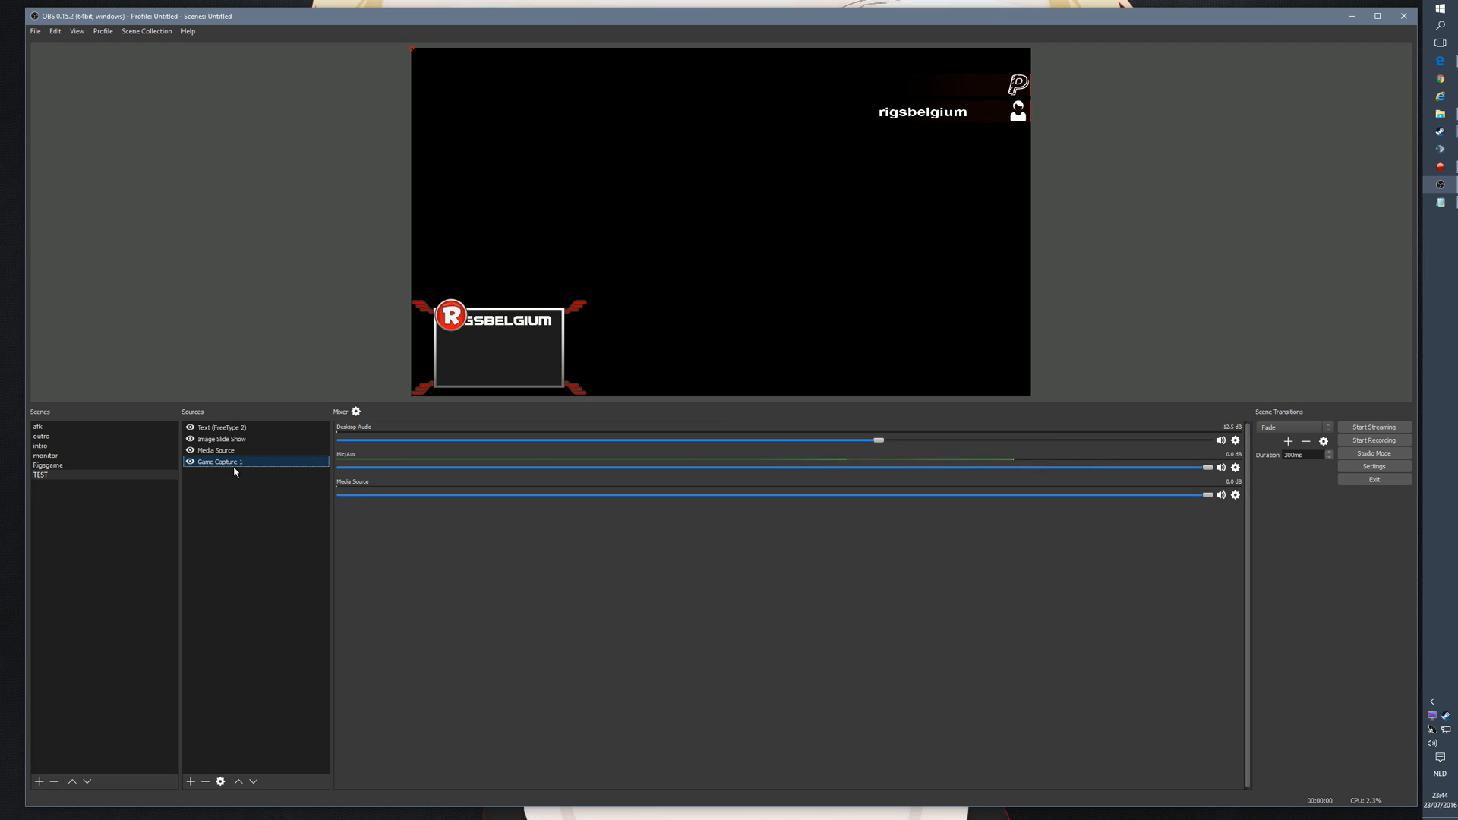